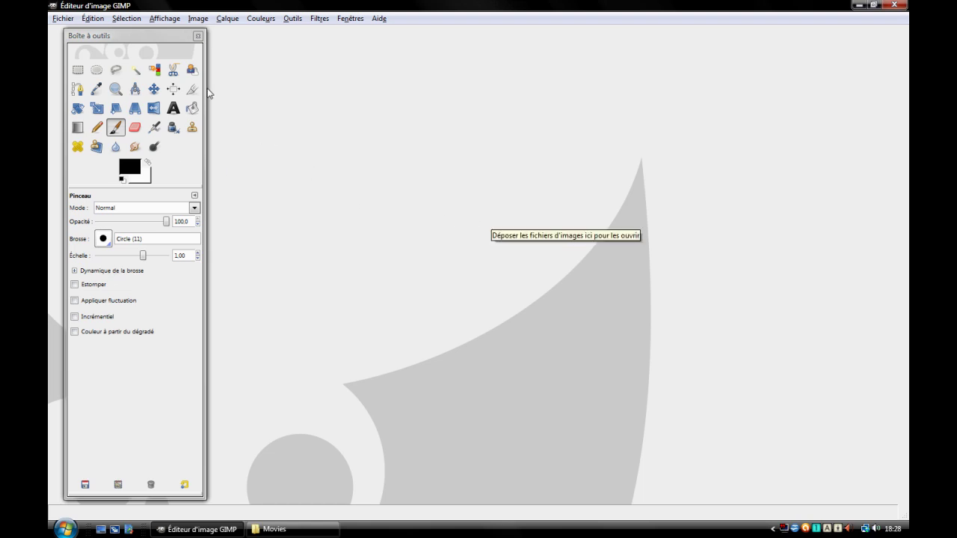
Nudge the toolbox window aside and browse the Windows menu without choosing anything.
{"action": "left_click_drag", "start_coordinate": [142, 37], "coordinate": [135, 38]}
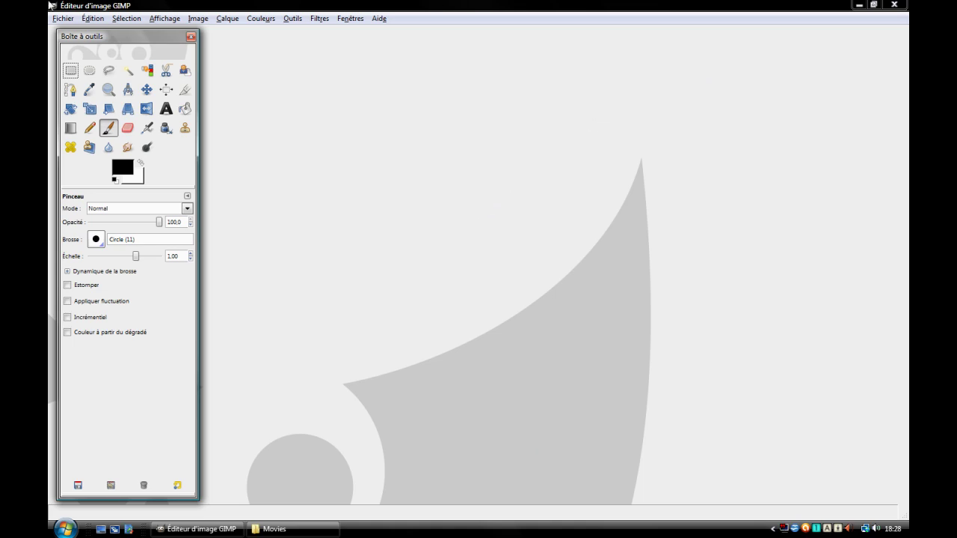
{"action": "left_click_drag", "start_coordinate": [127, 42], "coordinate": [127, 45]}
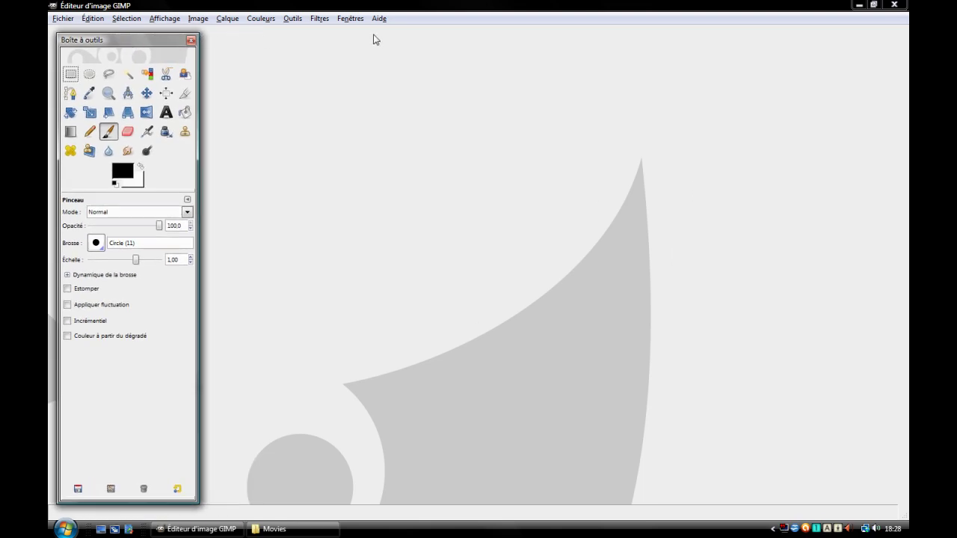
{"action": "left_click", "coordinate": [351, 19]}
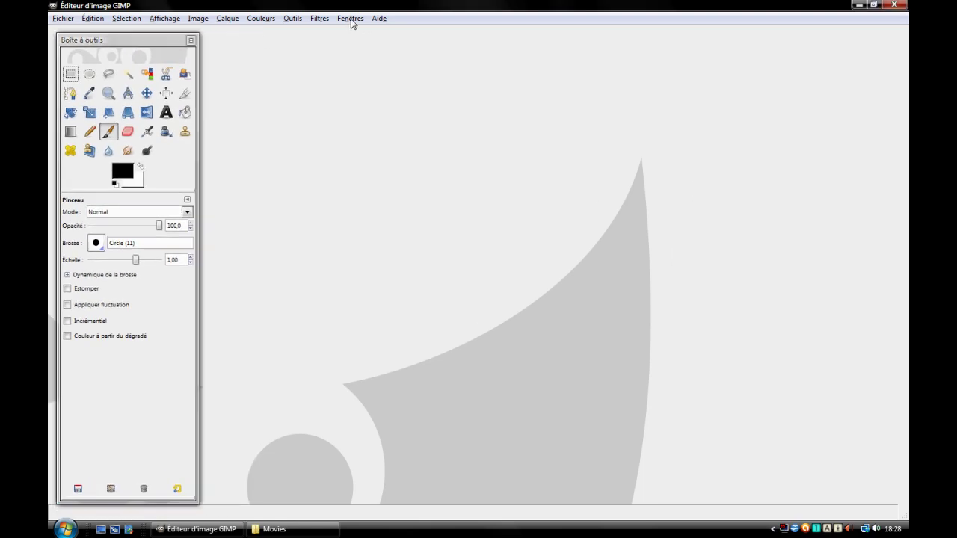
{"action": "left_click", "coordinate": [350, 19]}
{"action": "mouse_move", "coordinate": [378, 43]}
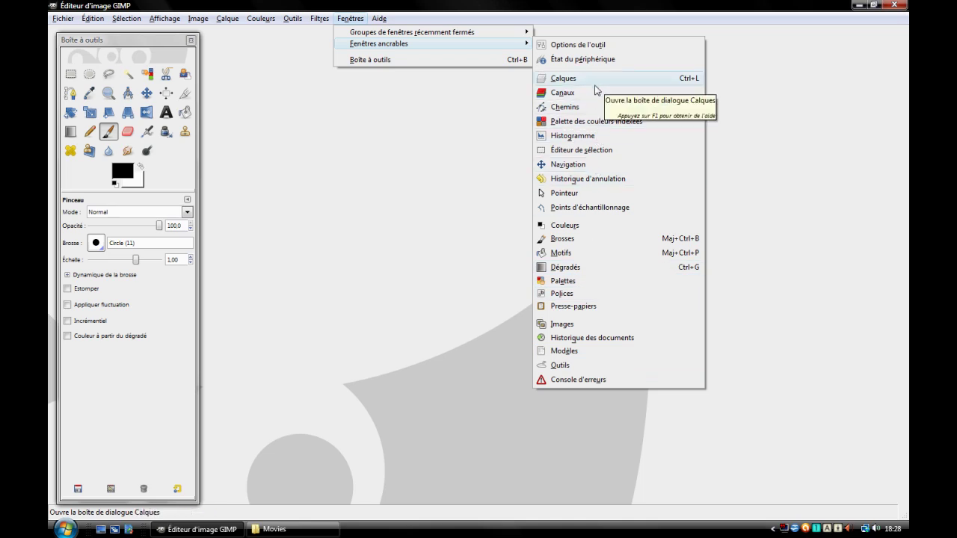
{"action": "left_click", "coordinate": [382, 302]}
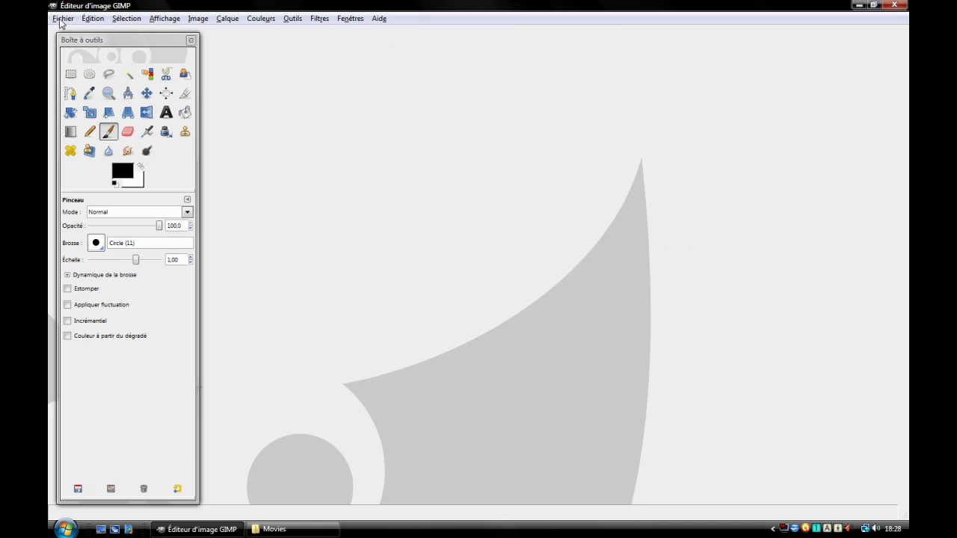
Create a new blank 640×400 pixel image, keeping the default size.
{"action": "left_click", "coordinate": [62, 19]}
{"action": "left_click", "coordinate": [62, 20]}
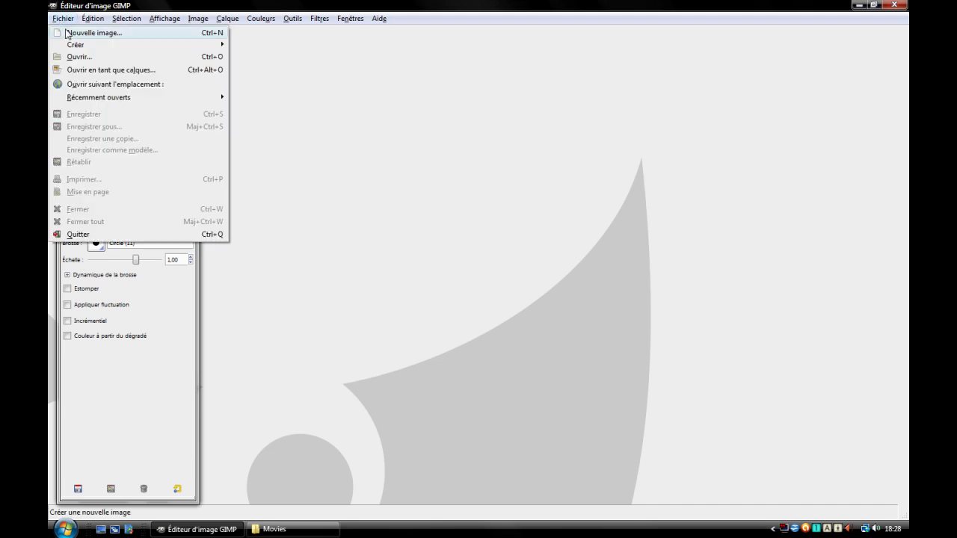
{"action": "left_click", "coordinate": [71, 34]}
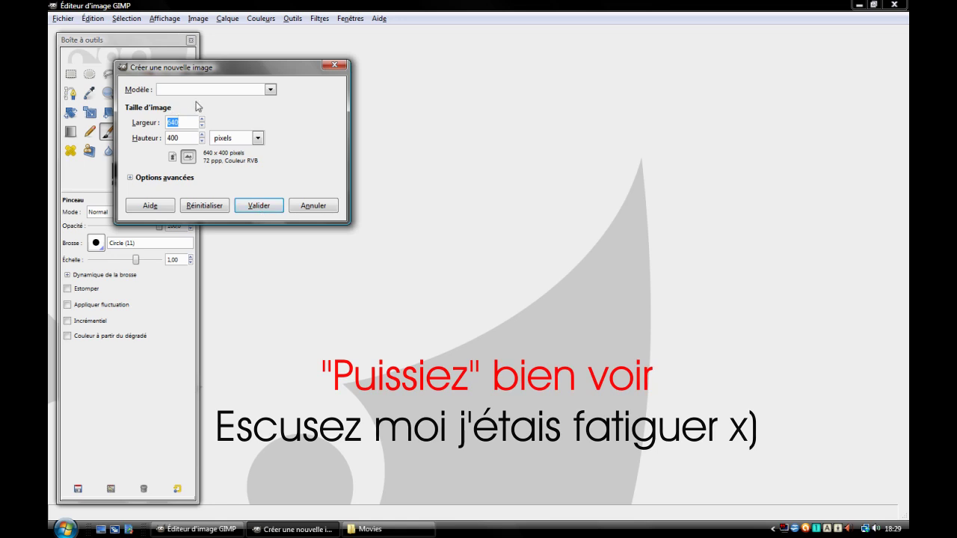
{"action": "left_click", "coordinate": [270, 90]}
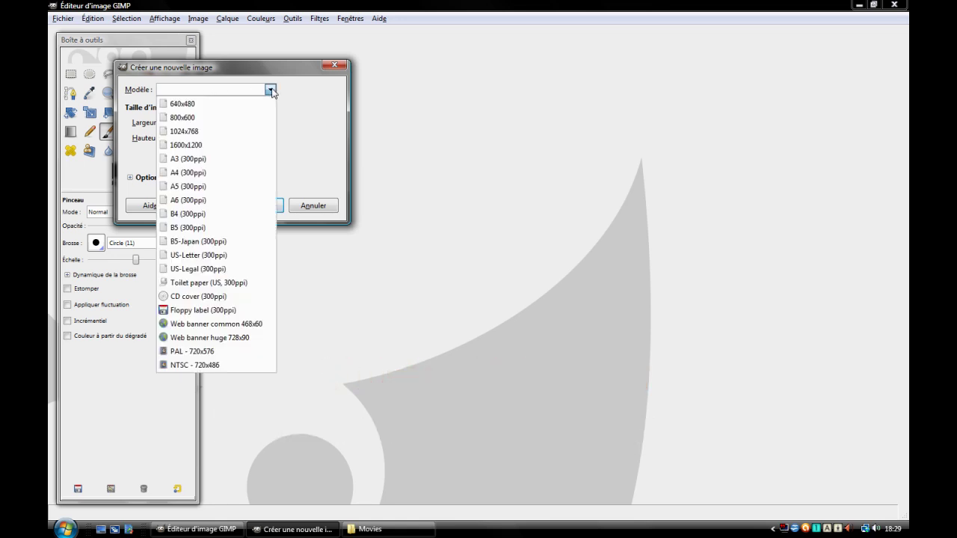
{"action": "left_click", "coordinate": [269, 90]}
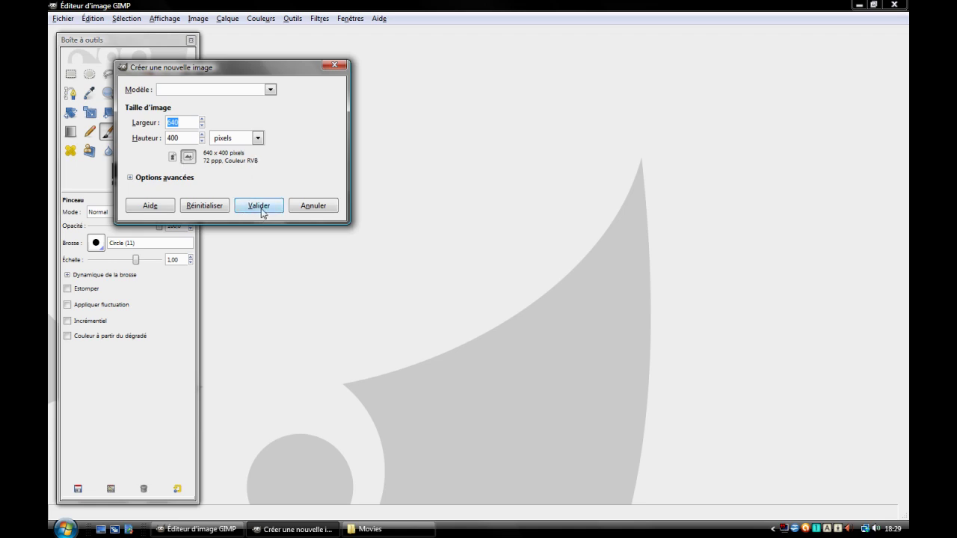
{"action": "left_click", "coordinate": [260, 210]}
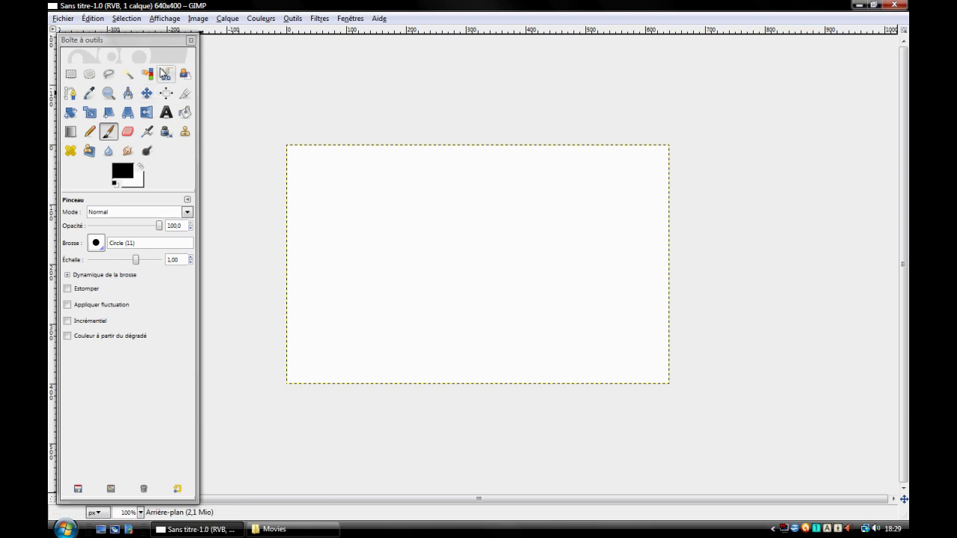
Draw a rectangular selection of about 475×298 pixels over the canvas's upper-left area.
{"action": "left_click_drag", "start_coordinate": [102, 40], "coordinate": [118, 44]}
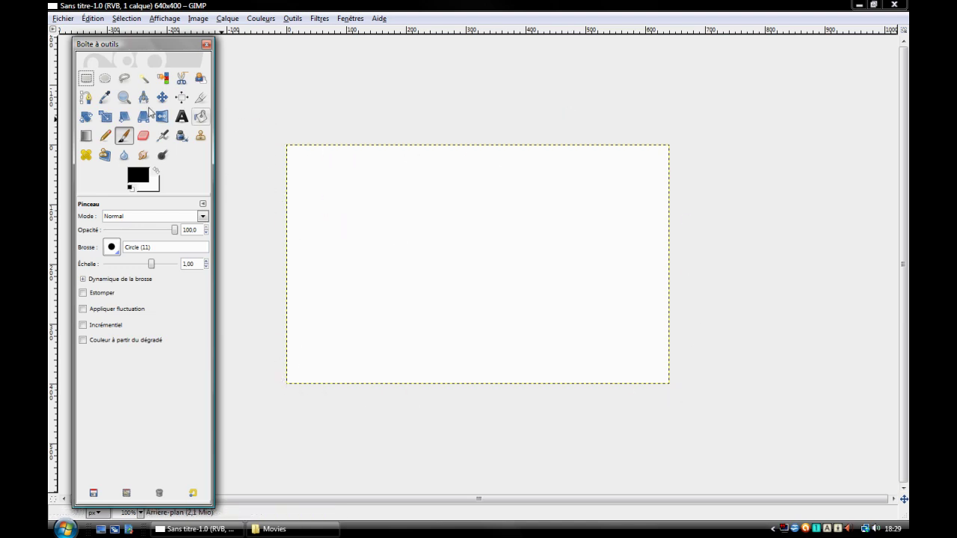
{"action": "left_click", "coordinate": [87, 79]}
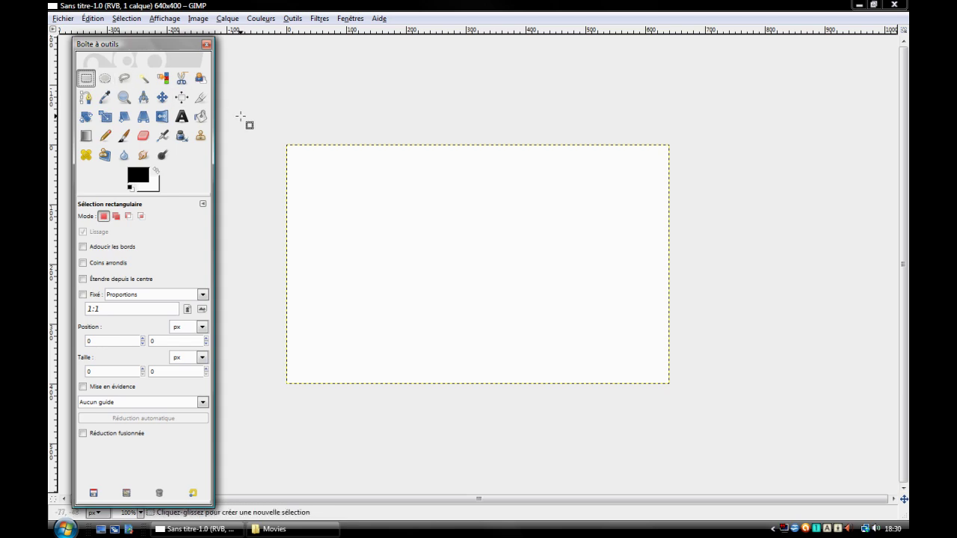
{"action": "mouse_move", "coordinate": [247, 117]}
{"action": "left_mouse_down"}
{"action": "mouse_move", "coordinate": [324, 190]}
{"action": "mouse_move", "coordinate": [550, 296]}
{"action": "mouse_move", "coordinate": [530, 294]}
{"action": "left_mouse_up"}
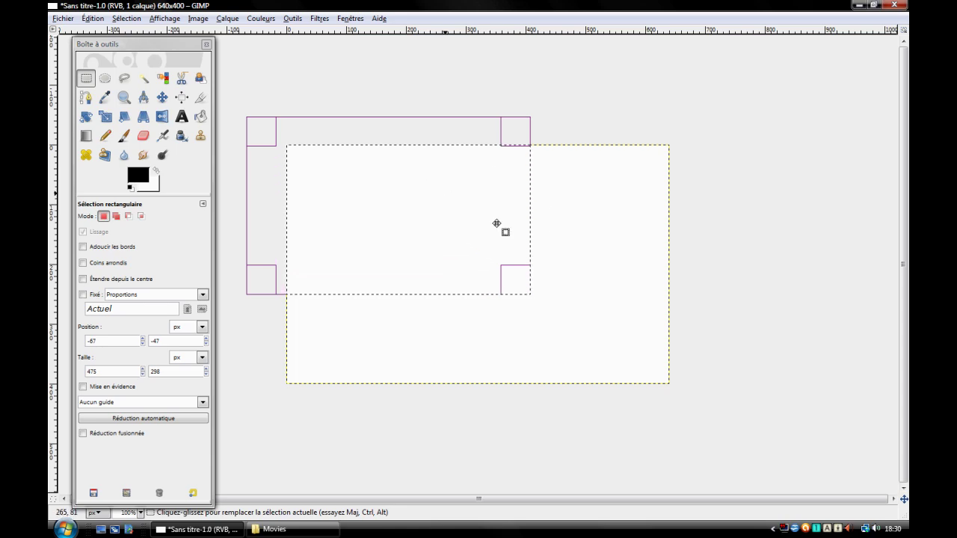
Paint three black brush strokes confined to the rectangular selection.
{"action": "left_click", "coordinate": [130, 141]}
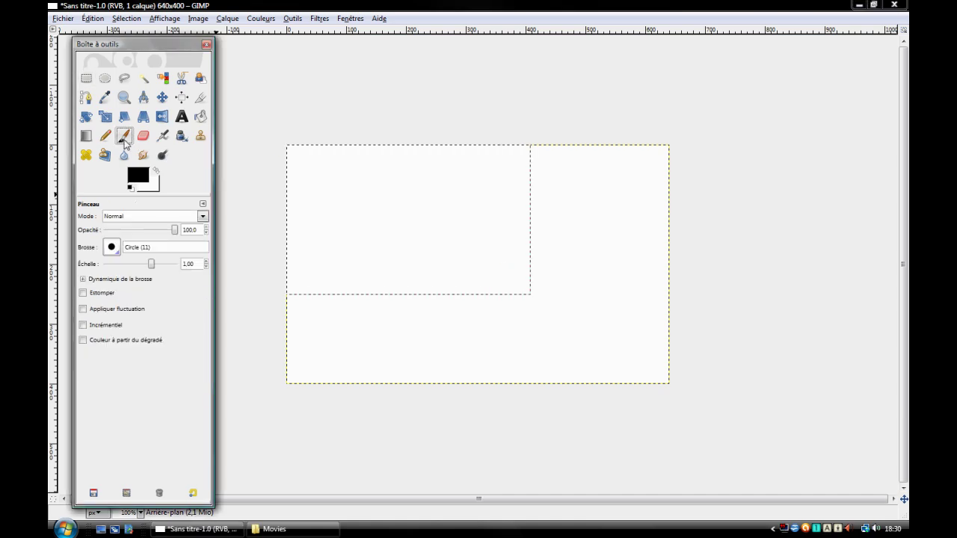
{"action": "mouse_move", "coordinate": [406, 187]}
{"action": "left_mouse_down"}
{"action": "mouse_move", "coordinate": [429, 286]}
{"action": "mouse_move", "coordinate": [565, 207]}
{"action": "mouse_move", "coordinate": [478, 159]}
{"action": "left_mouse_up"}
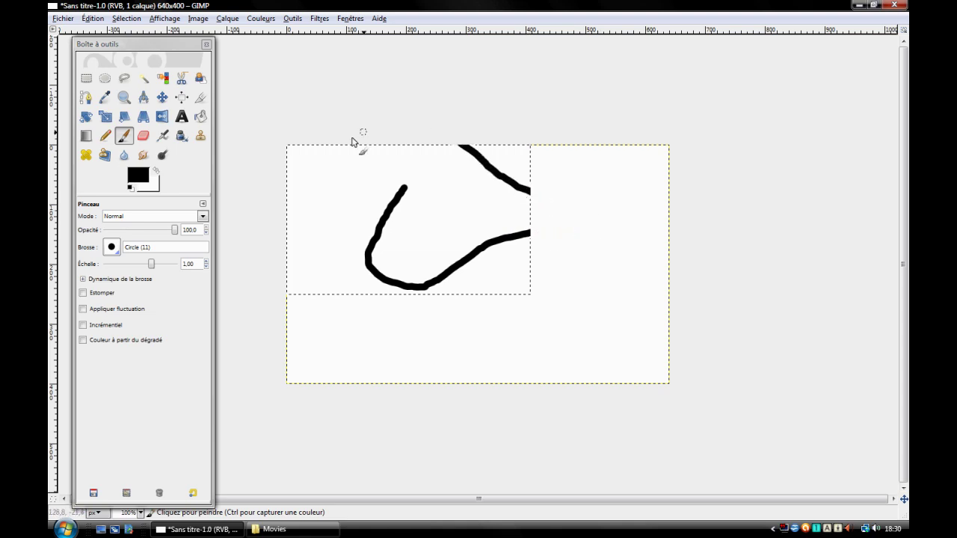
{"action": "left_click_drag", "start_coordinate": [353, 141], "coordinate": [449, 246]}
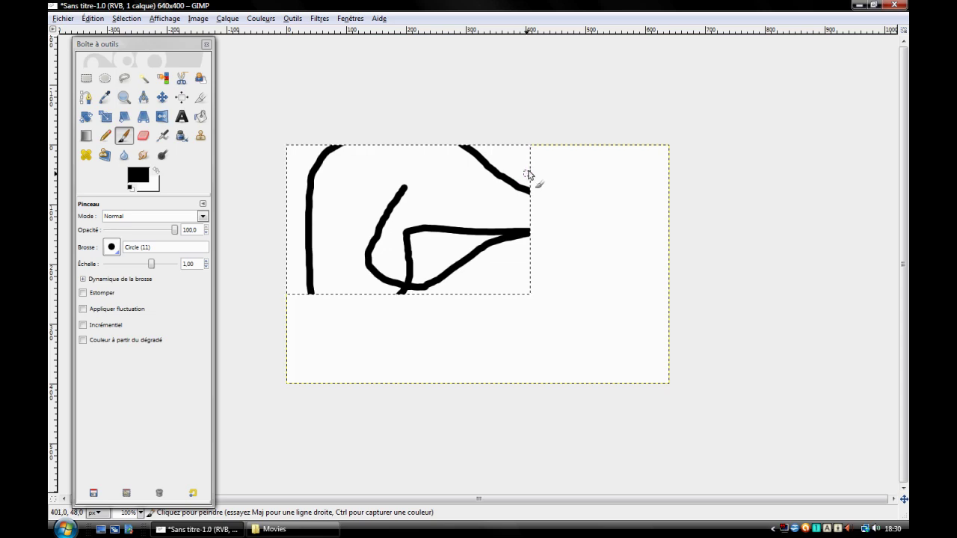
{"action": "left_click_drag", "start_coordinate": [528, 146], "coordinate": [527, 200]}
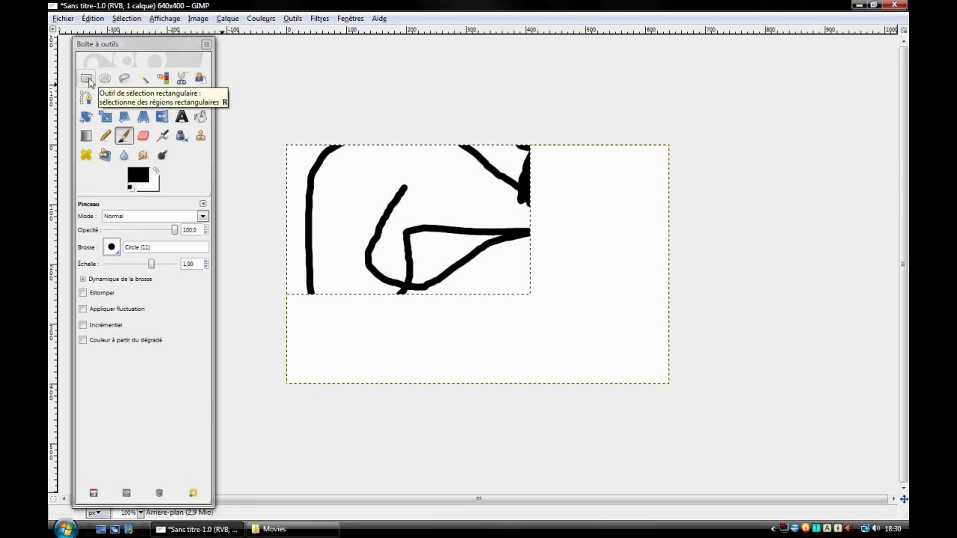
Undo a stroke, clear the selection's strokes with Delete, then select the whole image.
{"action": "left_click", "coordinate": [65, 19]}
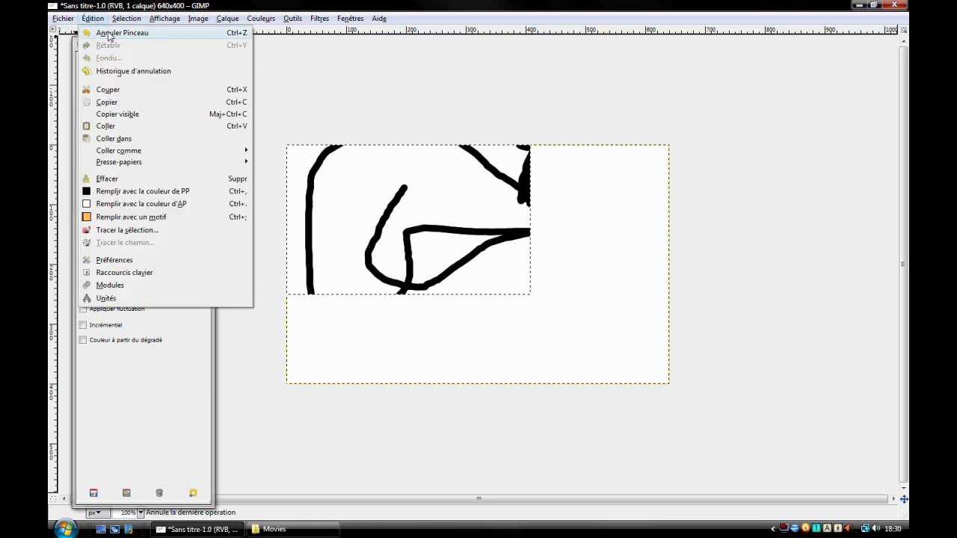
{"action": "left_click", "coordinate": [110, 34]}
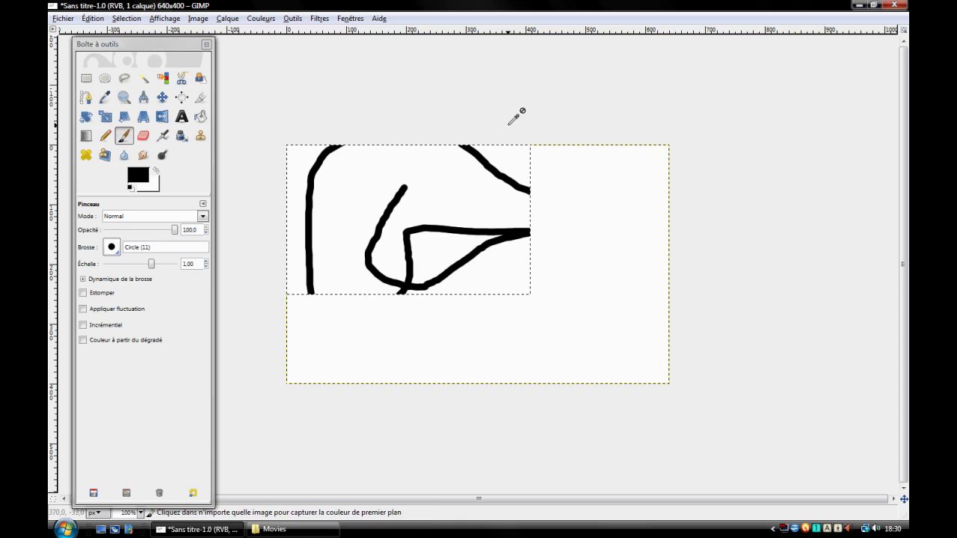
{"action": "key", "text": "Delete"}
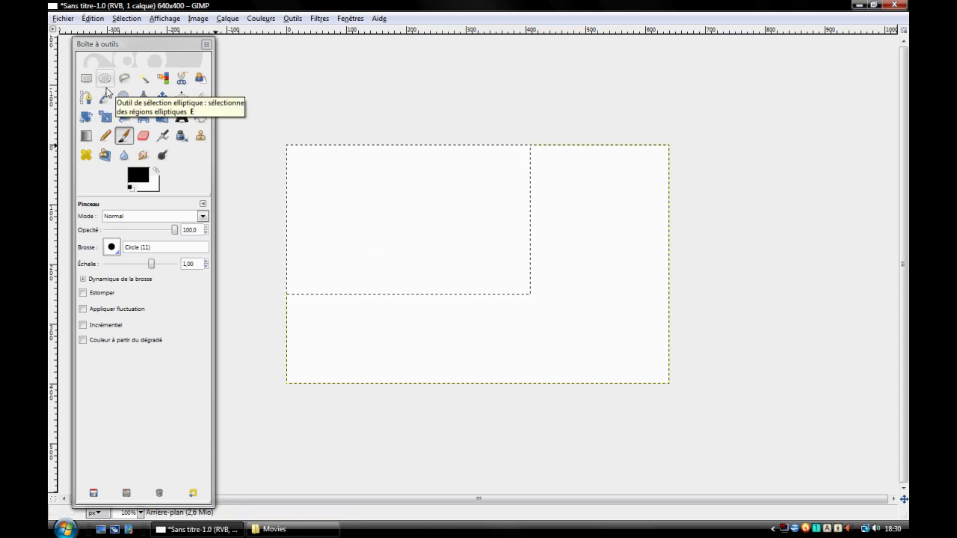
{"action": "key", "text": "ctrl+z"}
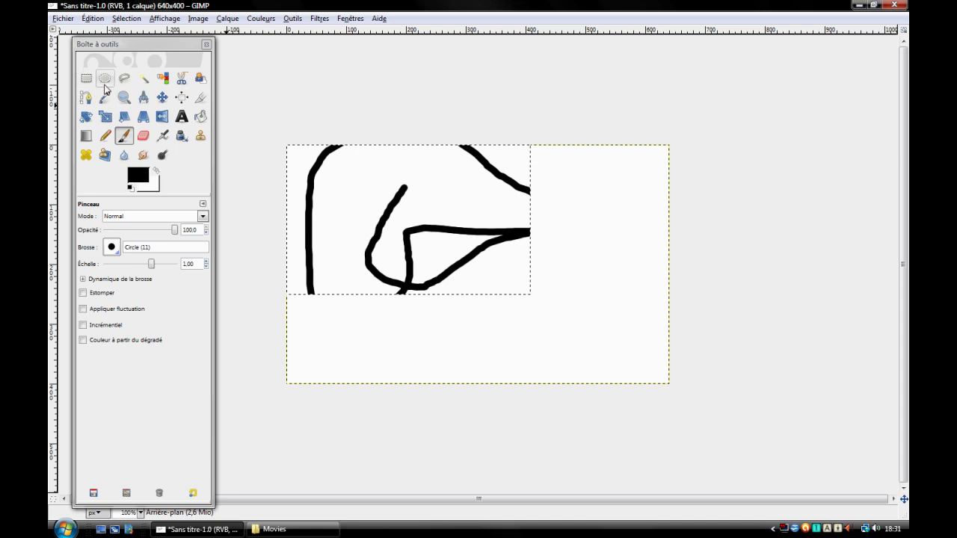
{"action": "key", "text": "Delete"}
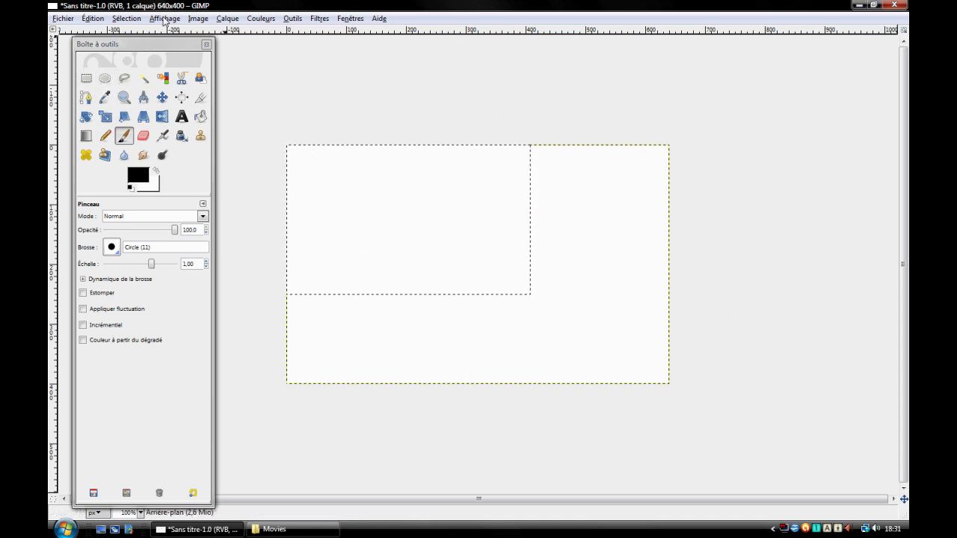
{"action": "left_click", "coordinate": [126, 21]}
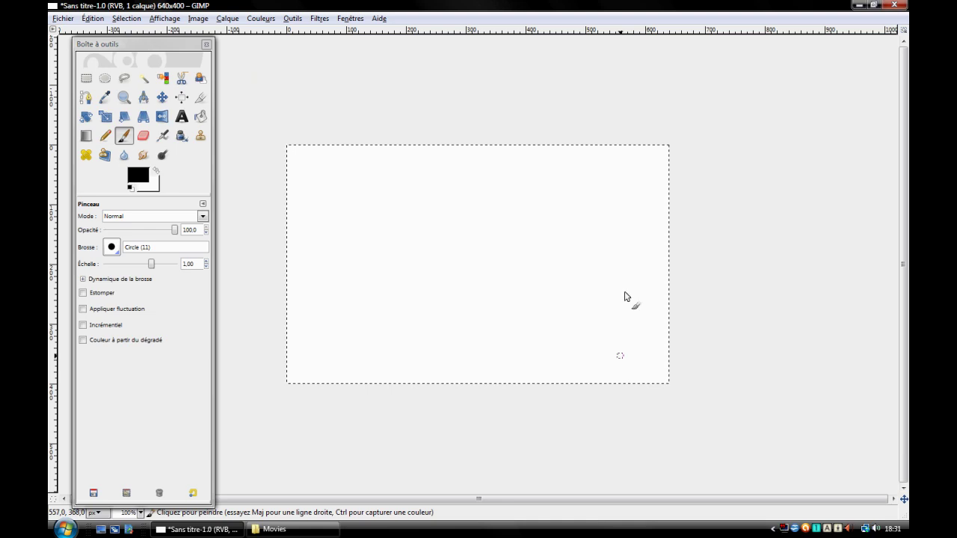
Draw a circular selection of about 302×302 pixels with Ellipse Select.
{"action": "left_click", "coordinate": [105, 78]}
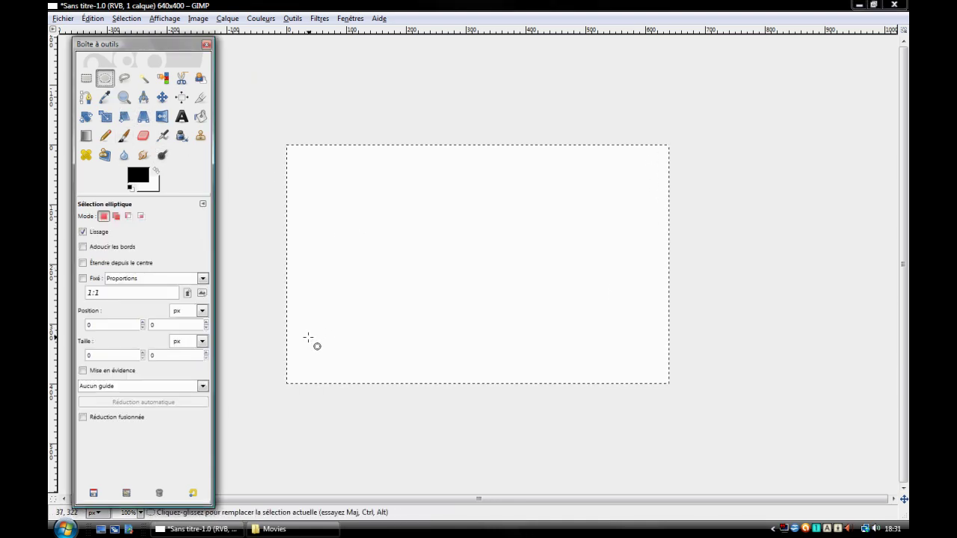
{"action": "left_click", "coordinate": [337, 341]}
{"action": "mouse_move", "coordinate": [338, 340]}
{"action": "left_mouse_down"}
{"action": "mouse_move", "coordinate": [535, 191]}
{"action": "mouse_move", "coordinate": [473, 190]}
{"action": "mouse_move", "coordinate": [562, 185]}
{"action": "mouse_move", "coordinate": [455, 145]}
{"action": "mouse_move", "coordinate": [438, 265]}
{"action": "mouse_move", "coordinate": [557, 198]}
{"action": "mouse_move", "coordinate": [544, 181]}
{"action": "mouse_move", "coordinate": [513, 176]}
{"action": "mouse_move", "coordinate": [497, 187]}
{"action": "mouse_move", "coordinate": [559, 147]}
{"action": "mouse_move", "coordinate": [506, 197]}
{"action": "mouse_move", "coordinate": [462, 166]}
{"action": "mouse_move", "coordinate": [528, 174]}
{"action": "mouse_move", "coordinate": [491, 187]}
{"action": "mouse_move", "coordinate": [458, 262]}
{"action": "mouse_move", "coordinate": [470, 214]}
{"action": "mouse_move", "coordinate": [447, 233]}
{"action": "mouse_move", "coordinate": [490, 222]}
{"action": "mouse_move", "coordinate": [602, 130]}
{"action": "mouse_move", "coordinate": [410, 280]}
{"action": "mouse_move", "coordinate": [484, 226]}
{"action": "mouse_move", "coordinate": [443, 214]}
{"action": "mouse_move", "coordinate": [534, 172]}
{"action": "mouse_move", "coordinate": [611, 261]}
{"action": "mouse_move", "coordinate": [676, 268]}
{"action": "mouse_move", "coordinate": [594, 286]}
{"action": "mouse_move", "coordinate": [457, 346]}
{"action": "mouse_move", "coordinate": [483, 327]}
{"action": "mouse_move", "coordinate": [465, 316]}
{"action": "mouse_move", "coordinate": [502, 288]}
{"action": "mouse_move", "coordinate": [577, 168]}
{"action": "mouse_move", "coordinate": [521, 102]}
{"action": "mouse_move", "coordinate": [438, 222]}
{"action": "mouse_move", "coordinate": [578, 266]}
{"action": "mouse_move", "coordinate": [585, 174]}
{"action": "mouse_move", "coordinate": [496, 171]}
{"action": "mouse_move", "coordinate": [467, 209]}
{"action": "mouse_move", "coordinate": [488, 198]}
{"action": "mouse_move", "coordinate": [381, 284]}
{"action": "mouse_move", "coordinate": [509, 196]}
{"action": "mouse_move", "coordinate": [570, 75]}
{"action": "mouse_move", "coordinate": [549, 119]}
{"action": "mouse_move", "coordinate": [395, 299]}
{"action": "mouse_move", "coordinate": [415, 274]}
{"action": "left_mouse_up"}
{"action": "key", "text": "ctrl"}
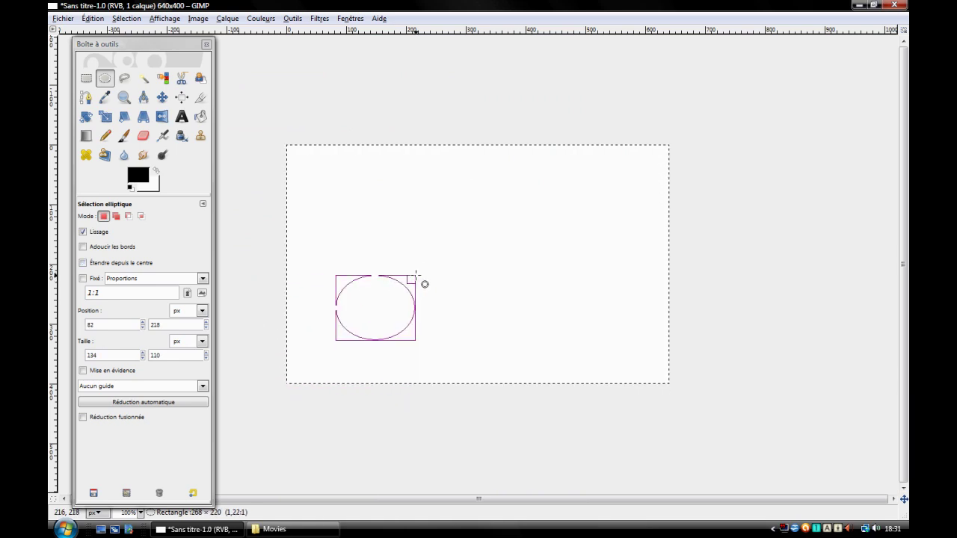
{"action": "mouse_move", "coordinate": [416, 274]}
{"action": "left_mouse_down"}
{"action": "mouse_move", "coordinate": [468, 212]}
{"action": "mouse_move", "coordinate": [446, 252]}
{"action": "mouse_move", "coordinate": [402, 295]}
{"action": "mouse_move", "coordinate": [466, 225]}
{"action": "mouse_move", "coordinate": [458, 249]}
{"action": "mouse_move", "coordinate": [426, 284]}
{"action": "mouse_move", "coordinate": [474, 217]}
{"action": "mouse_move", "coordinate": [432, 223]}
{"action": "mouse_move", "coordinate": [391, 267]}
{"action": "mouse_move", "coordinate": [492, 287]}
{"action": "mouse_move", "coordinate": [472, 241]}
{"action": "mouse_move", "coordinate": [433, 234]}
{"action": "mouse_move", "coordinate": [375, 316]}
{"action": "mouse_move", "coordinate": [434, 281]}
{"action": "mouse_move", "coordinate": [537, 183]}
{"action": "mouse_move", "coordinate": [452, 272]}
{"action": "mouse_move", "coordinate": [566, 164]}
{"action": "mouse_move", "coordinate": [498, 235]}
{"action": "mouse_move", "coordinate": [515, 222]}
{"action": "left_mouse_up"}
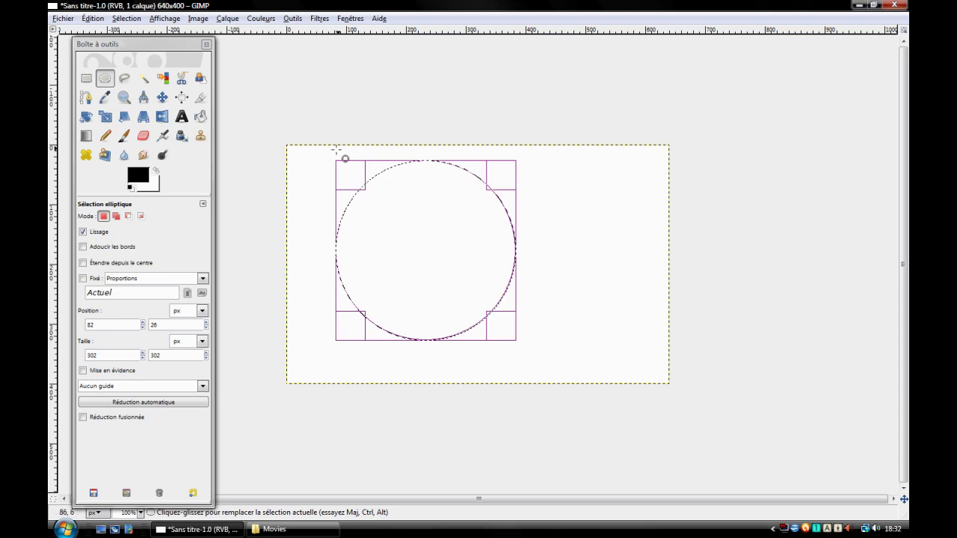
{"action": "mouse_move", "coordinate": [343, 206]}
{"action": "left_mouse_down"}
{"action": "mouse_move", "coordinate": [347, 222]}
{"action": "mouse_move", "coordinate": [295, 217]}
{"action": "mouse_move", "coordinate": [450, 222]}
{"action": "mouse_move", "coordinate": [342, 214]}
{"action": "mouse_move", "coordinate": [349, 216]}
{"action": "left_mouse_up"}
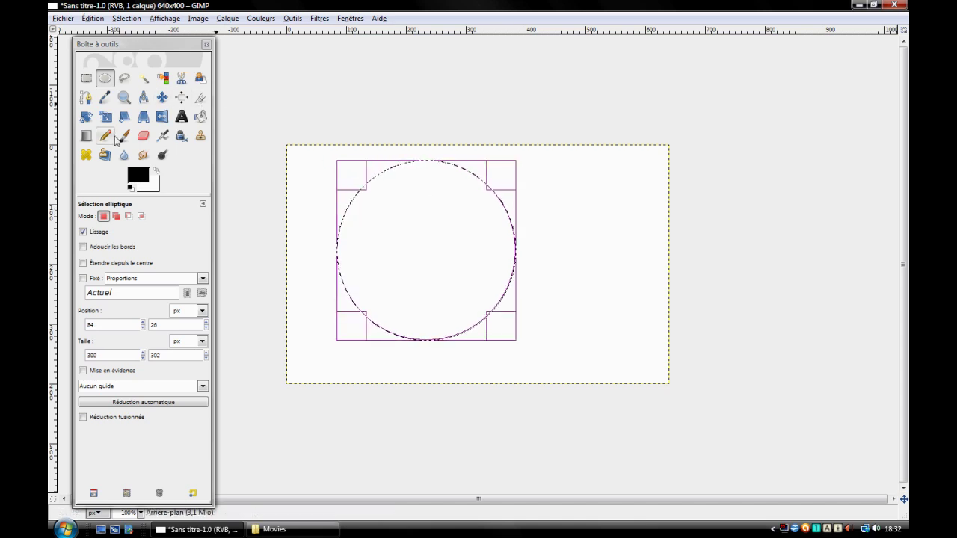
Paint two strokes inside the circle, then undo them and remove the circular selection.
{"action": "left_click", "coordinate": [124, 136]}
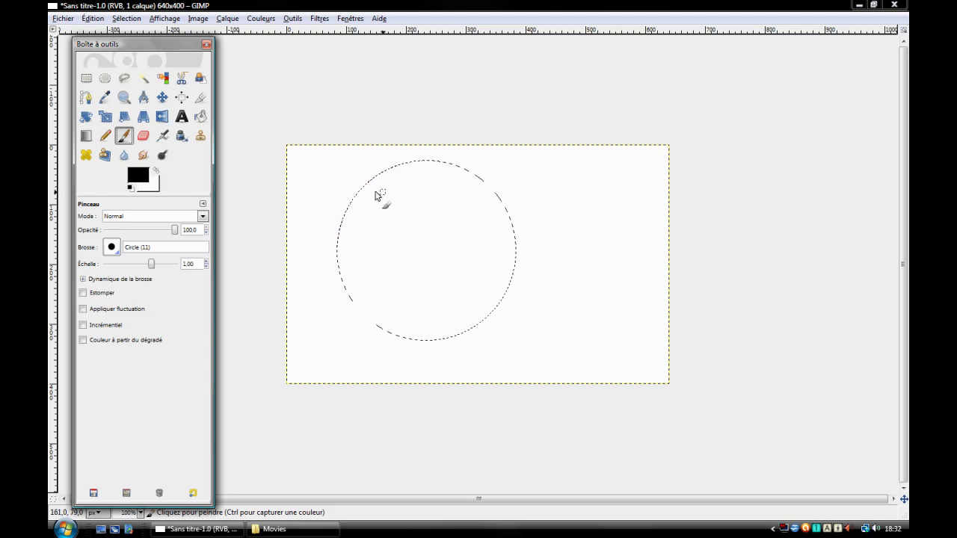
{"action": "left_click_drag", "start_coordinate": [345, 194], "coordinate": [550, 231]}
{"action": "left_click_drag", "start_coordinate": [459, 203], "coordinate": [454, 333]}
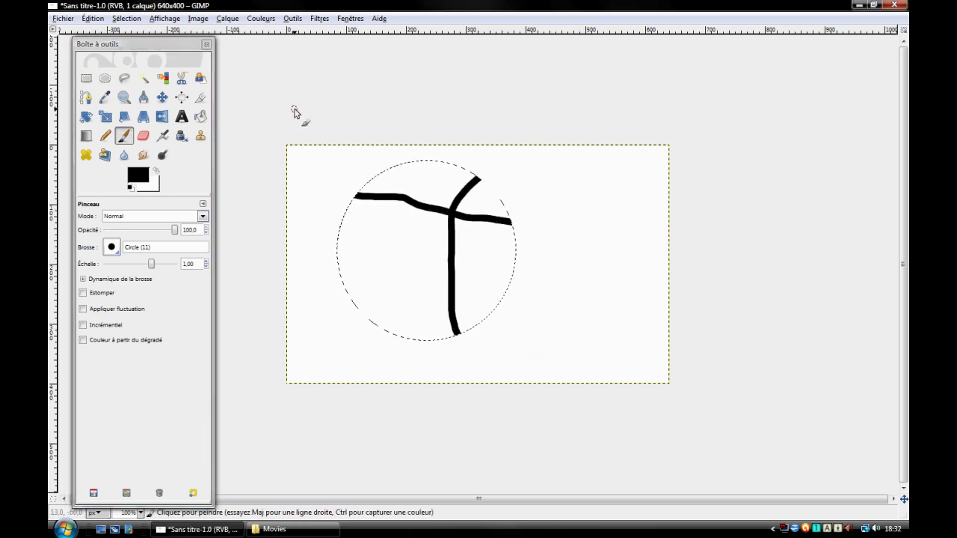
{"action": "key", "text": "ctrl+z"}
{"action": "key", "text": "ctrl+z"}
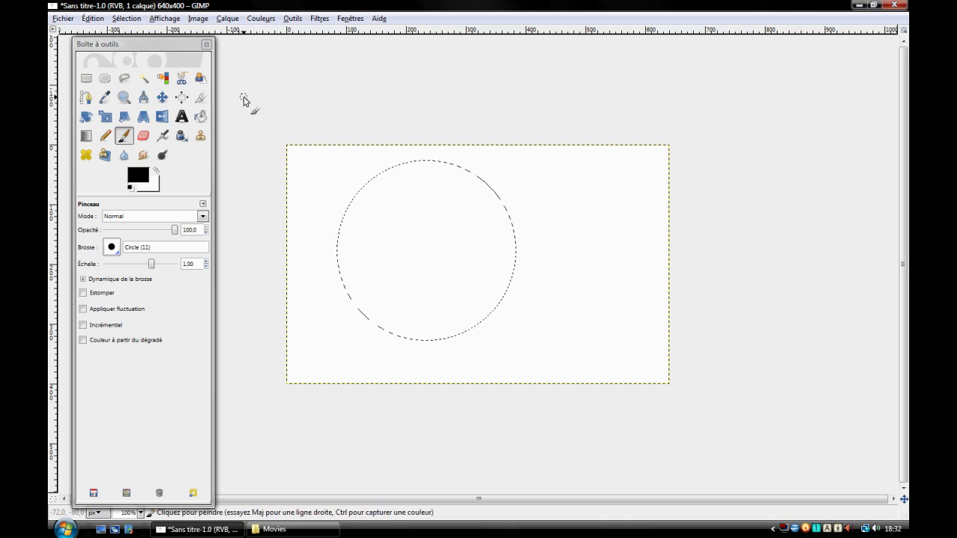
{"action": "key", "text": "ctrl"}
{"action": "key", "text": "ctrl+z"}
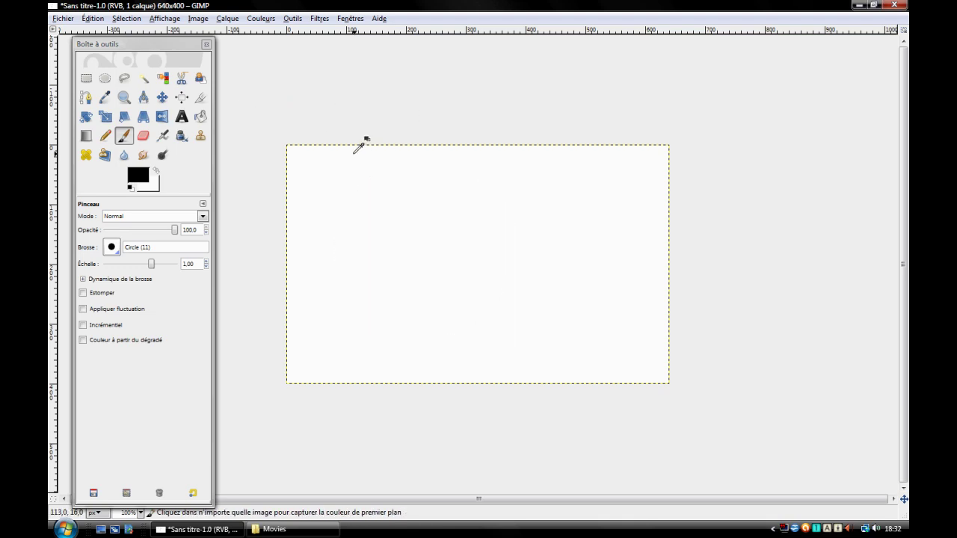
Draw and confirm a freehand lasso selection around the canvas, then clear it.
{"action": "left_click", "coordinate": [125, 78]}
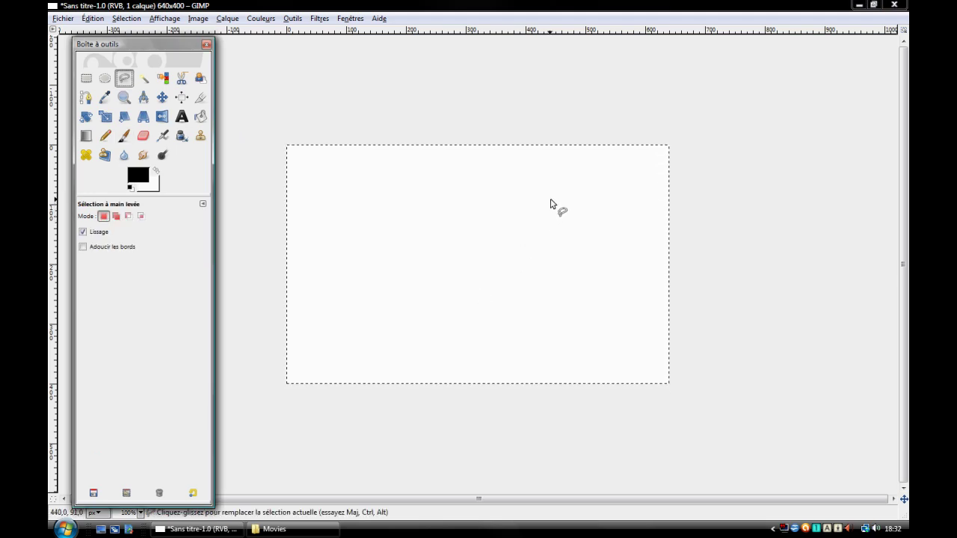
{"action": "left_click_drag", "start_coordinate": [550, 211], "coordinate": [536, 217]}
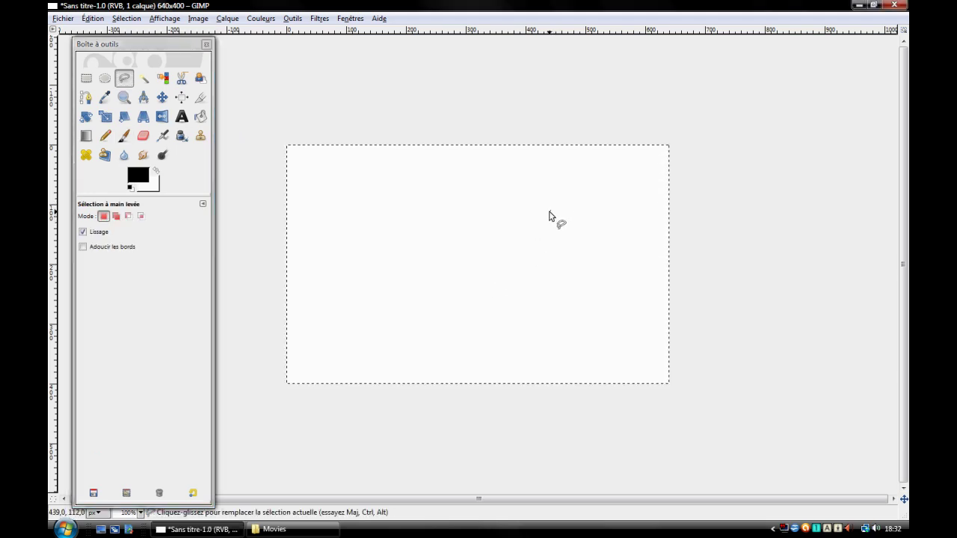
{"action": "mouse_move", "coordinate": [432, 176]}
{"action": "left_mouse_down"}
{"action": "mouse_move", "coordinate": [309, 203]}
{"action": "mouse_move", "coordinate": [329, 308]}
{"action": "left_mouse_up"}
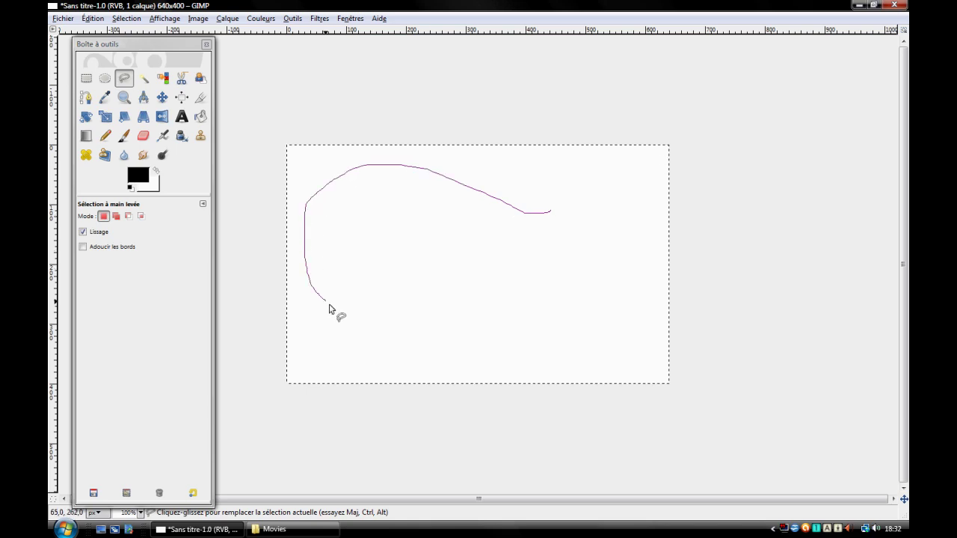
{"action": "mouse_move", "coordinate": [403, 323]}
{"action": "left_mouse_down"}
{"action": "mouse_move", "coordinate": [533, 331]}
{"action": "mouse_move", "coordinate": [576, 234]}
{"action": "left_mouse_up"}
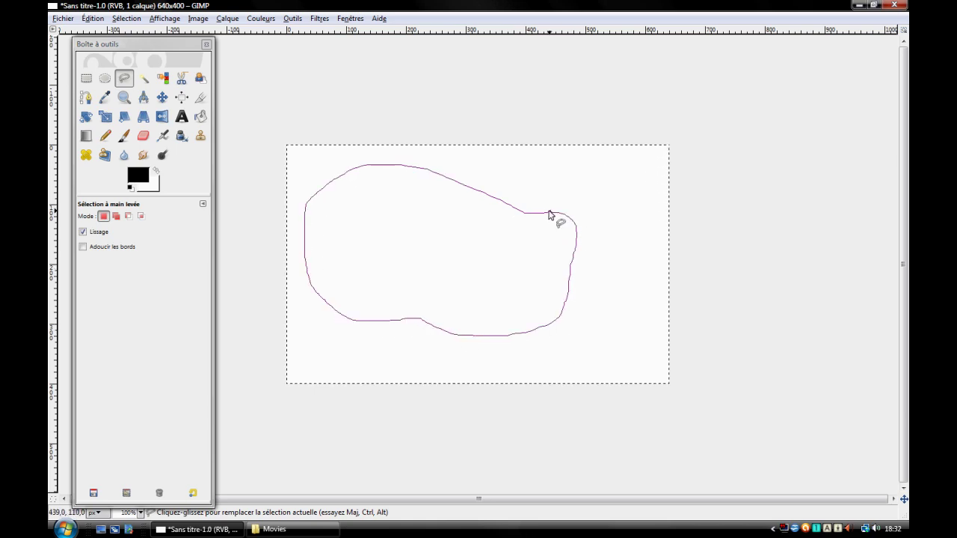
{"action": "key", "text": "Return"}
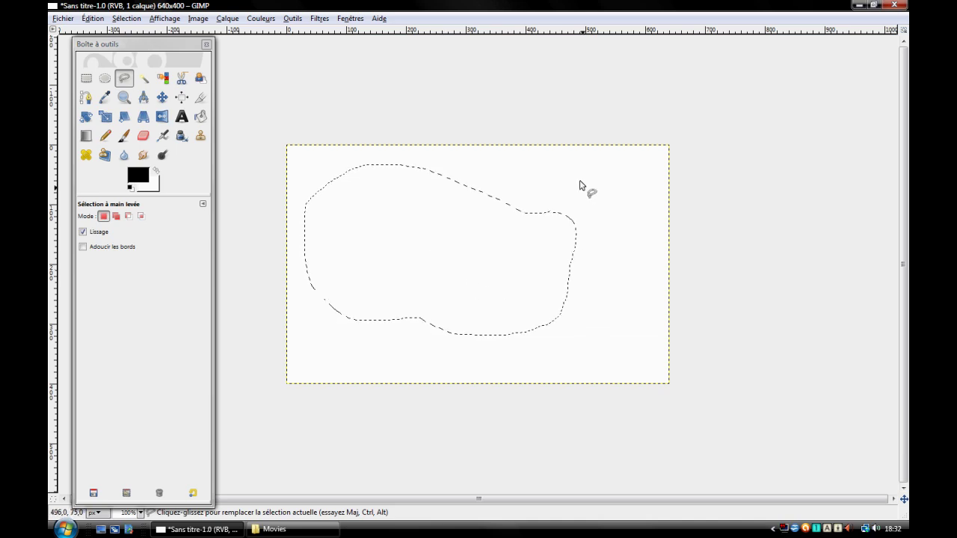
{"action": "key", "text": "ctrl+shift+a"}
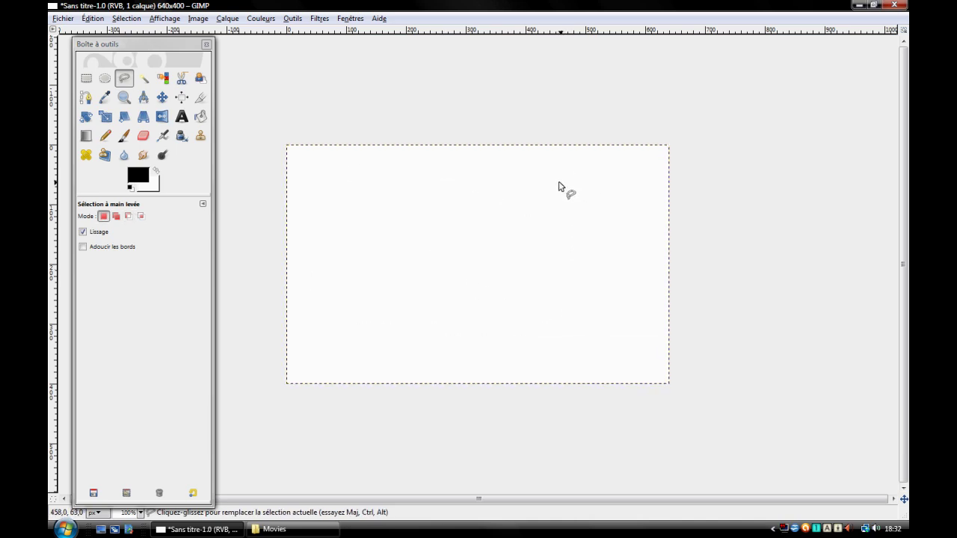
Trace a second freehand outline into a selection, then select the whole image instead.
{"action": "left_click_drag", "start_coordinate": [361, 203], "coordinate": [371, 323]}
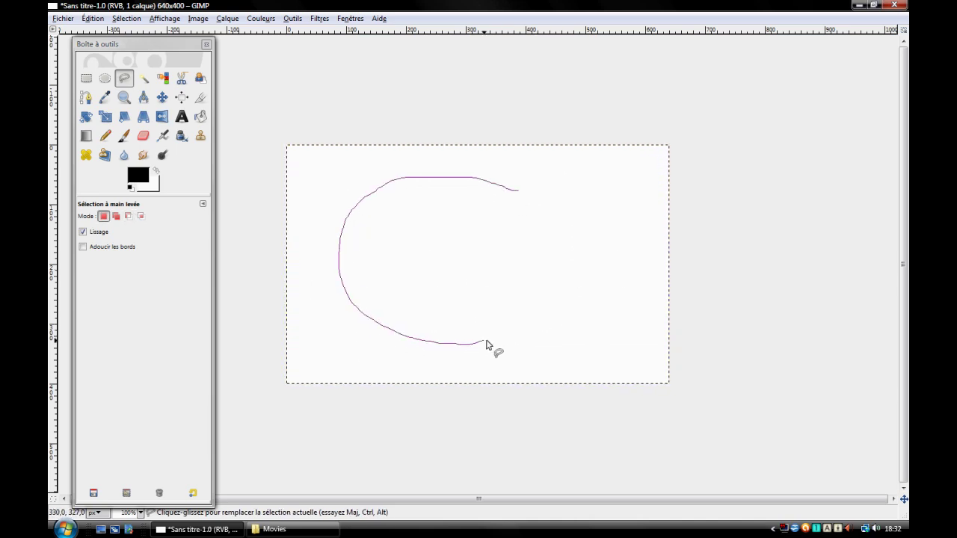
{"action": "left_click_drag", "start_coordinate": [520, 194], "coordinate": [514, 190]}
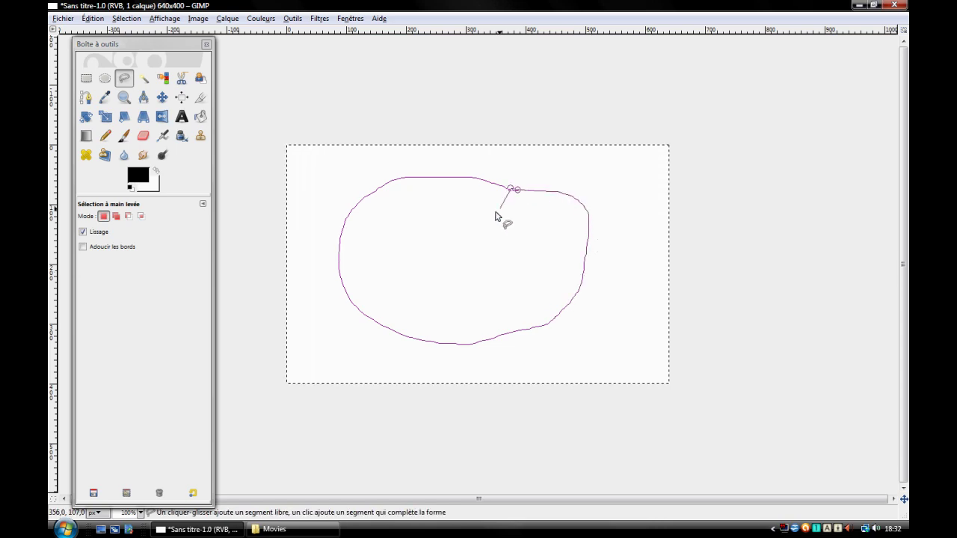
{"action": "double_click", "coordinate": [462, 234]}
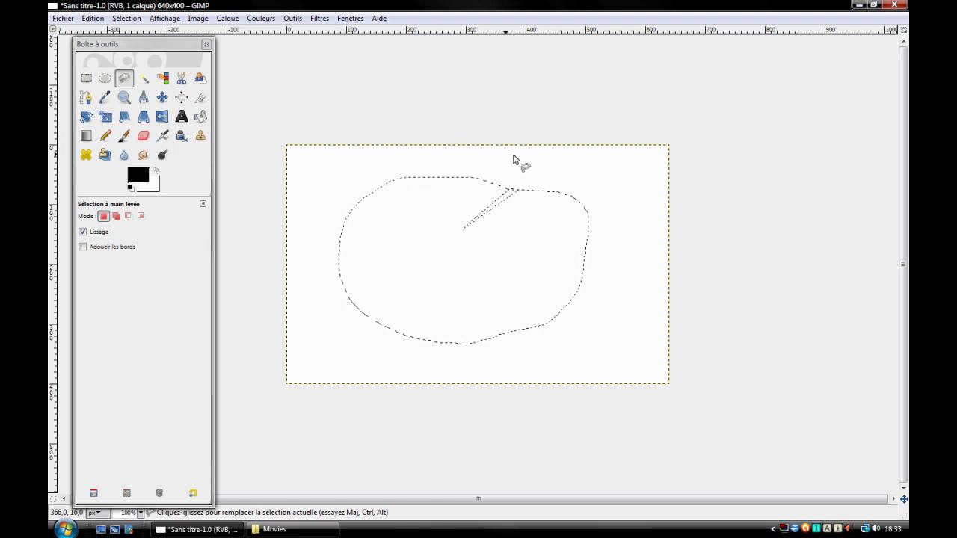
{"action": "key", "text": "ctrl+a"}
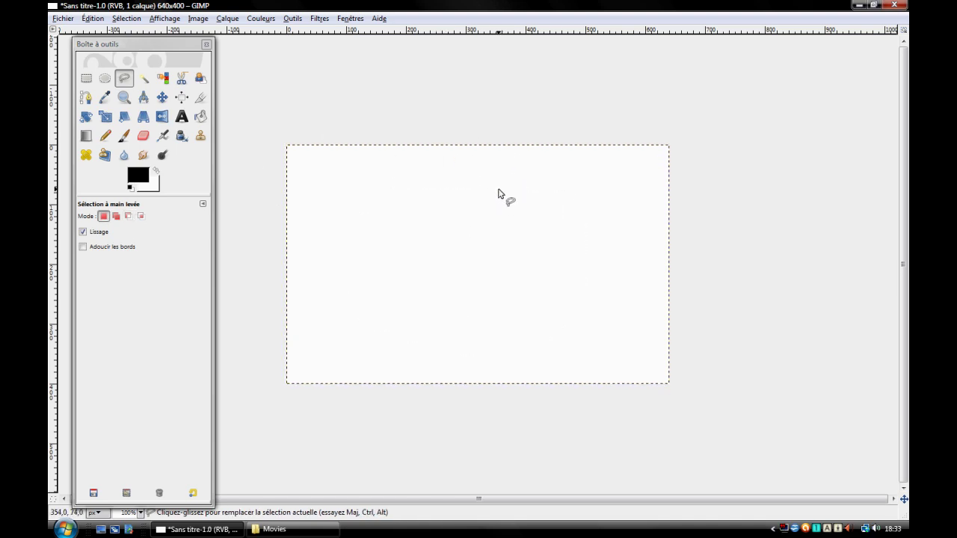
Draw a third freehand selection, paint a black stroke inside it, and undo the stroke.
{"action": "mouse_move", "coordinate": [490, 193]}
{"action": "left_mouse_down"}
{"action": "mouse_move", "coordinate": [395, 184]}
{"action": "mouse_move", "coordinate": [349, 274]}
{"action": "left_mouse_up"}
{"action": "left_click_drag", "start_coordinate": [421, 336], "coordinate": [552, 334]}
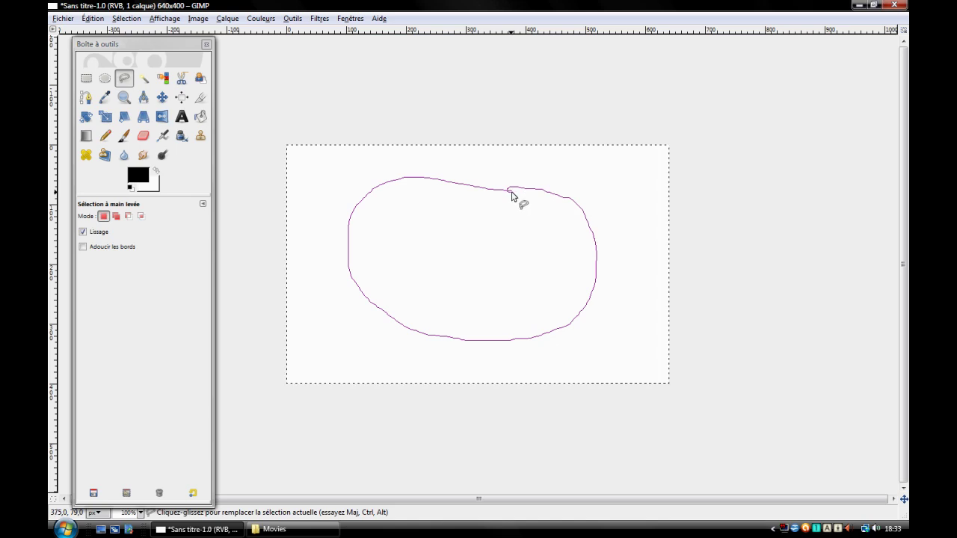
{"action": "left_click_drag", "start_coordinate": [511, 194], "coordinate": [512, 195]}
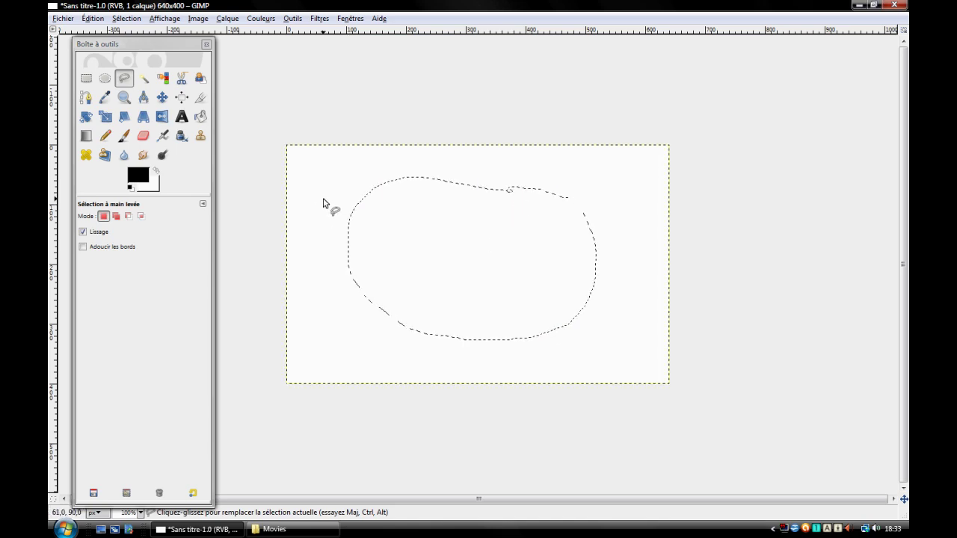
{"action": "left_click", "coordinate": [124, 135]}
{"action": "left_click_drag", "start_coordinate": [384, 229], "coordinate": [422, 237]}
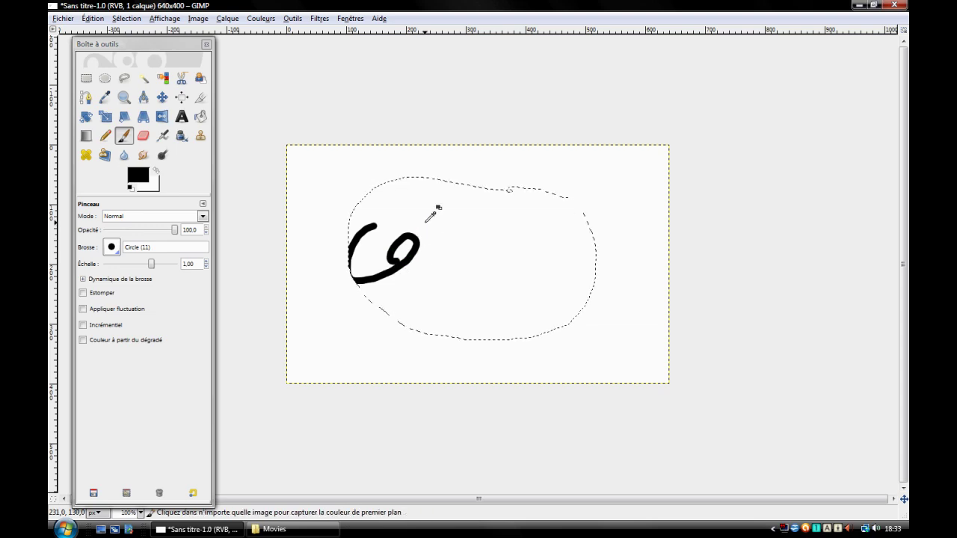
{"action": "key", "text": "ctrl+z"}
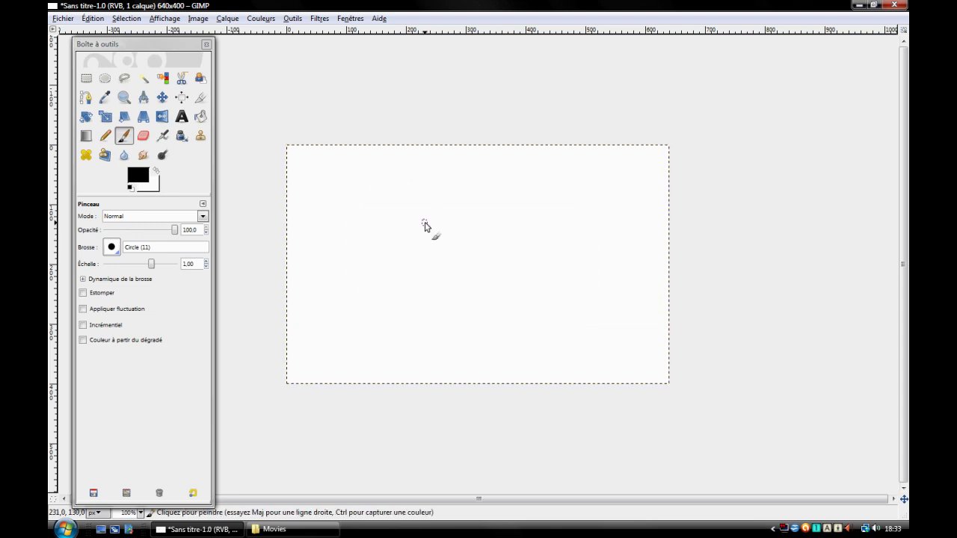
{"action": "left_click", "coordinate": [90, 79]}
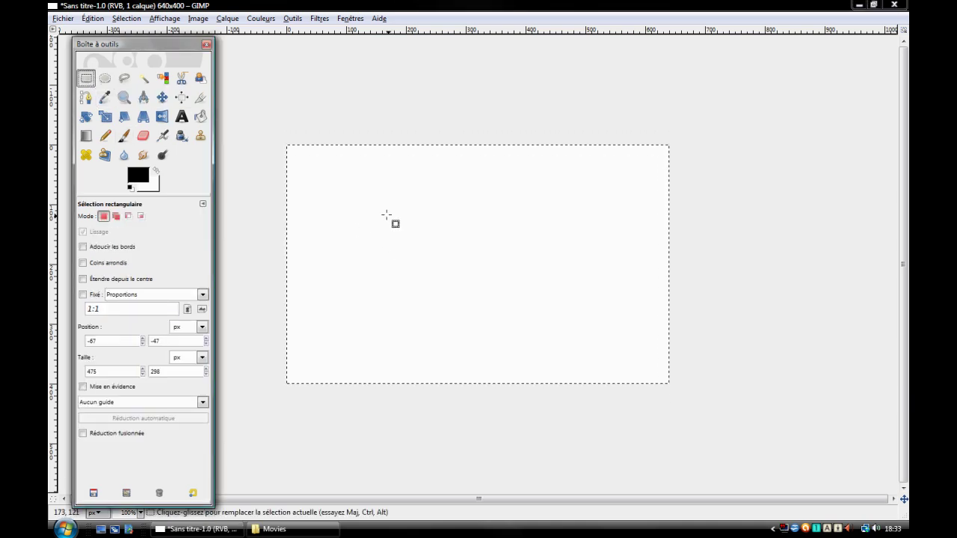
{"action": "left_click_drag", "start_coordinate": [327, 202], "coordinate": [457, 314]}
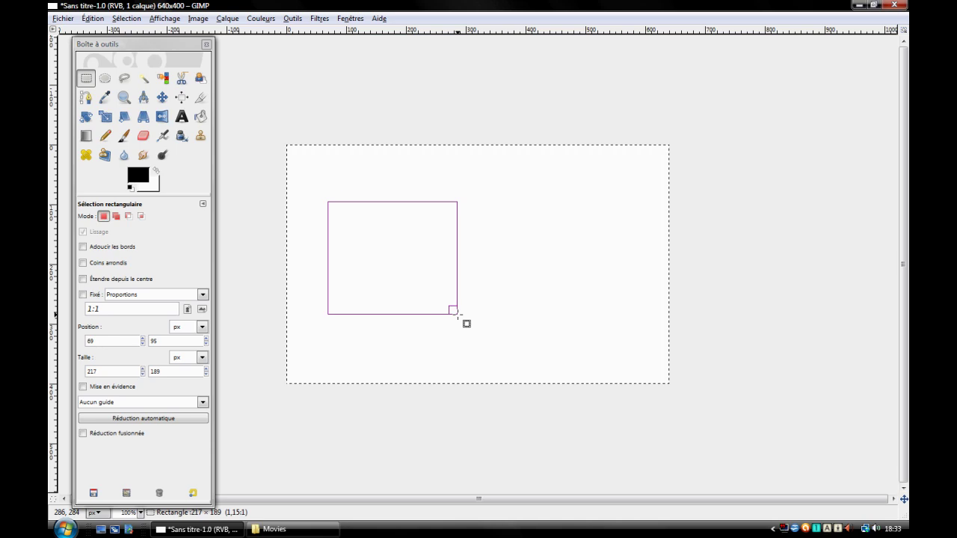
{"action": "left_click_drag", "start_coordinate": [459, 317], "coordinate": [459, 318]}
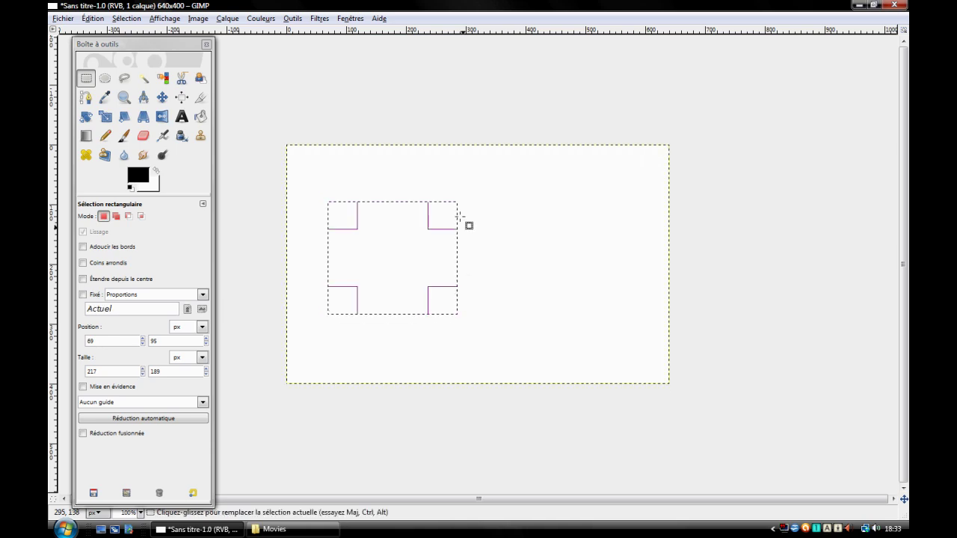
{"action": "key", "text": "shift"}
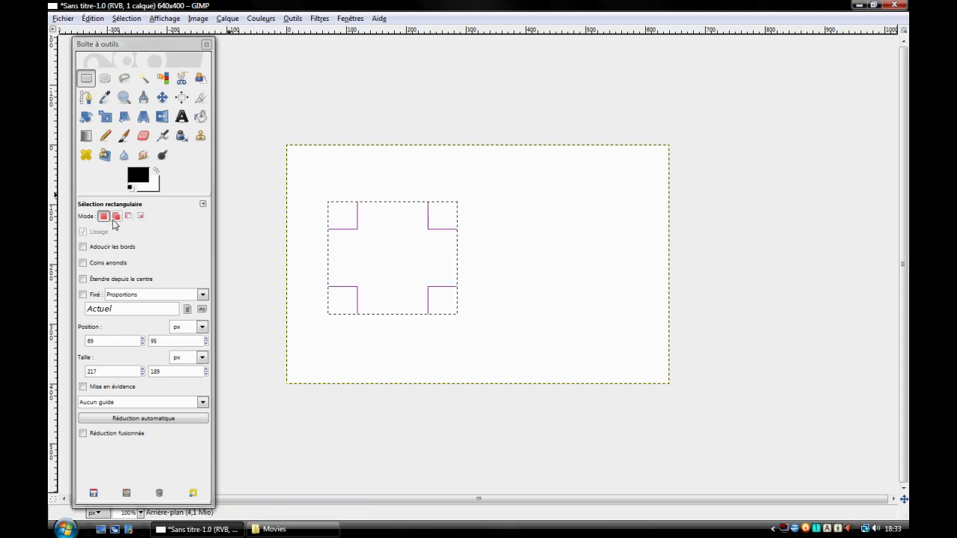
{"action": "key", "text": "shift"}
{"action": "key", "text": "ctrl"}
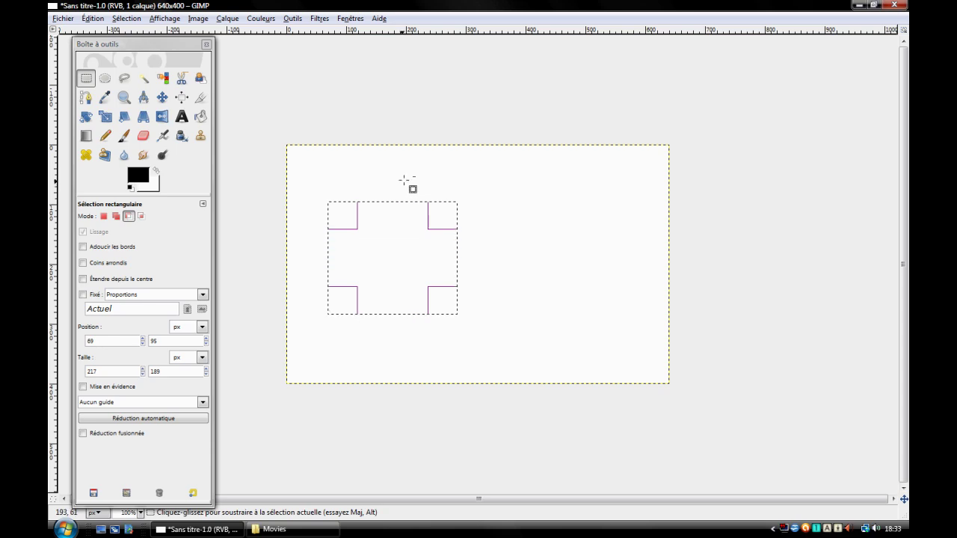
{"action": "key", "text": "shift"}
{"action": "left_click_drag", "start_coordinate": [402, 177], "coordinate": [541, 265]}
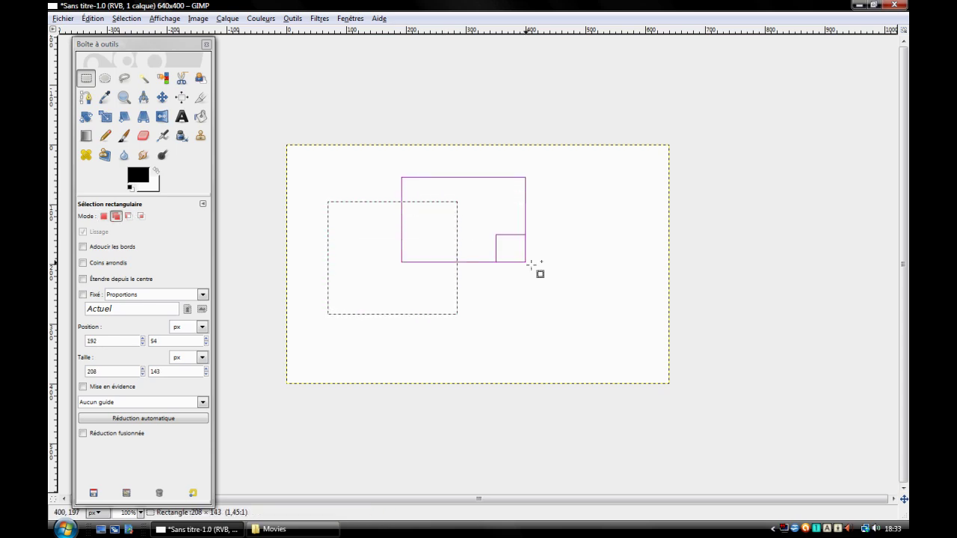
{"action": "key", "text": "shift"}
{"action": "left_click_drag", "start_coordinate": [526, 306], "coordinate": [610, 378]}
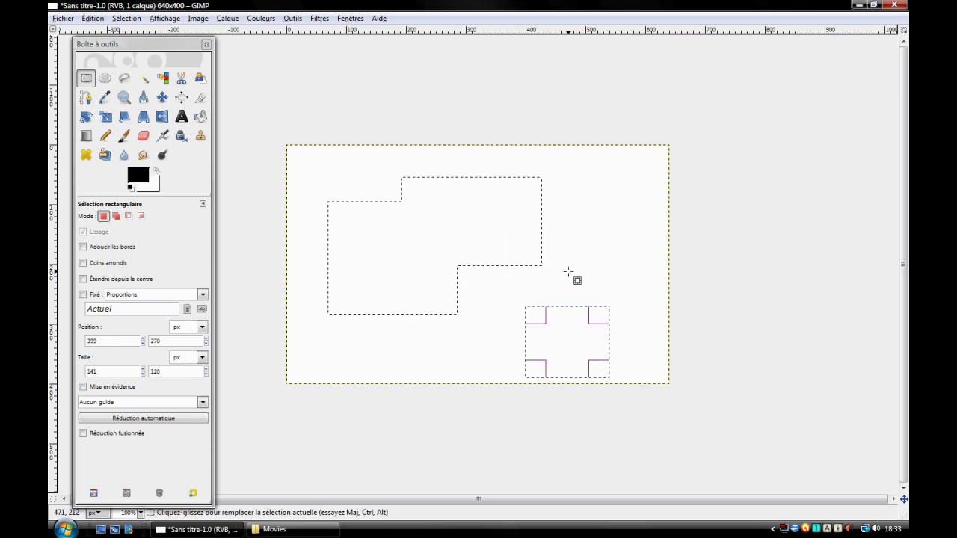
{"action": "key", "text": "ctrl"}
{"action": "left_click_drag", "start_coordinate": [467, 160], "coordinate": [603, 228]}
{"action": "left_click_drag", "start_coordinate": [494, 289], "coordinate": [629, 357]}
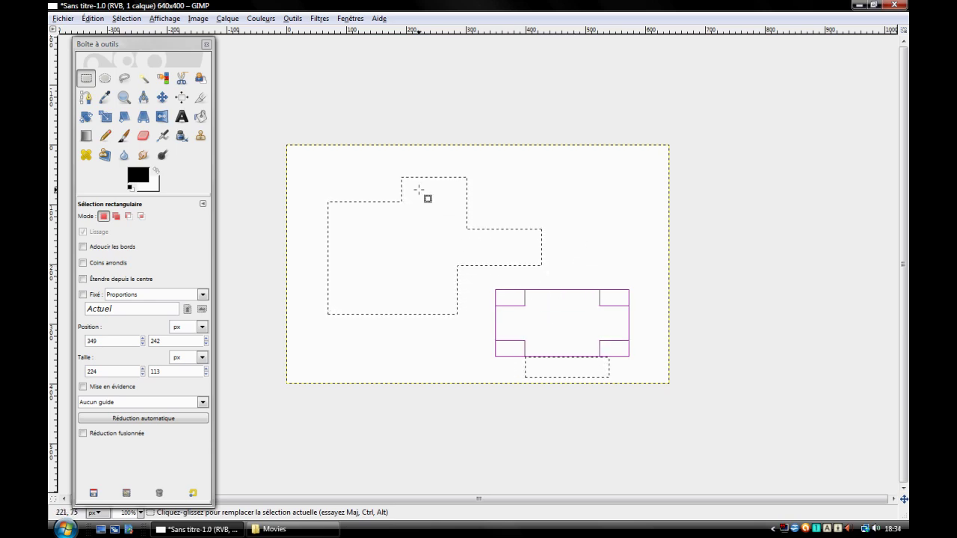
{"action": "left_click", "coordinate": [570, 208]}
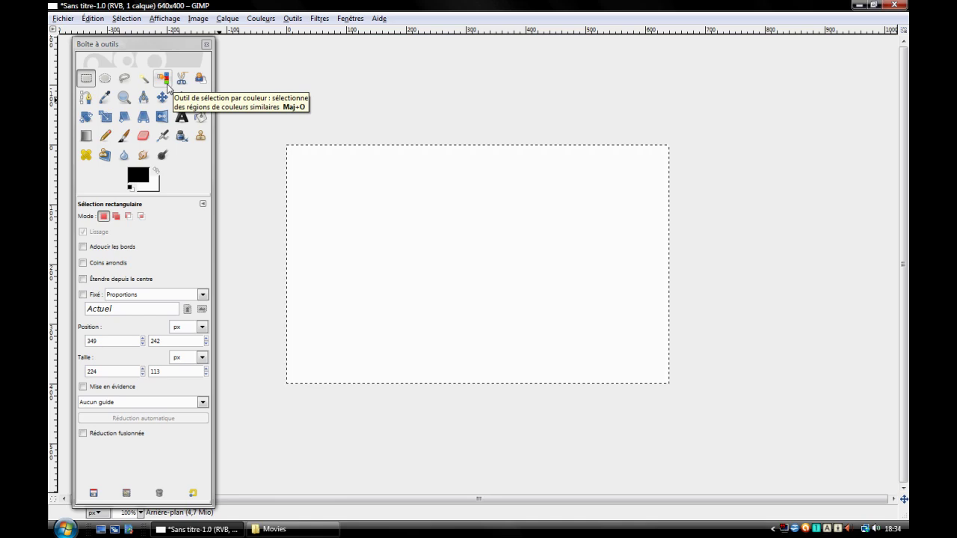
Paint two crossing black wavy strokes across the canvas with the Paintbrush.
{"action": "left_click", "coordinate": [165, 82]}
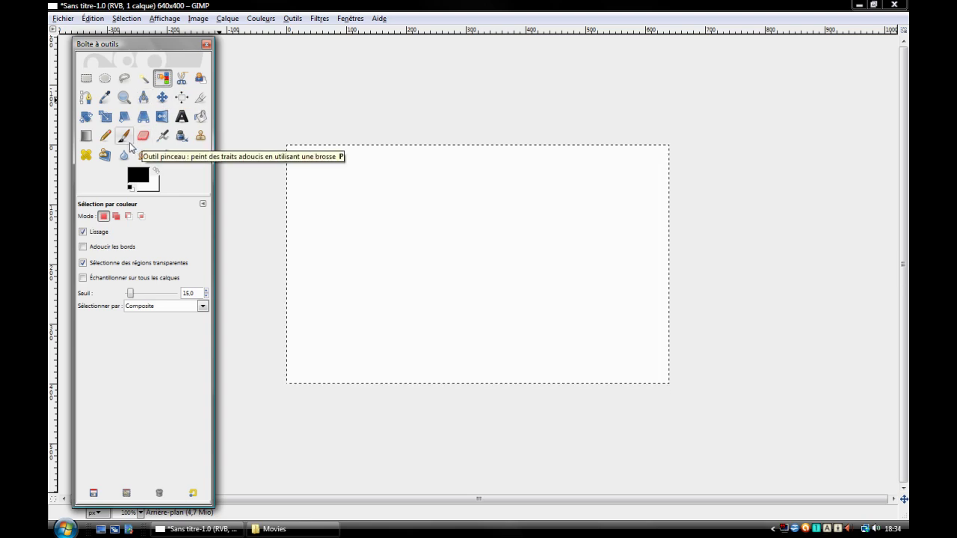
{"action": "left_click", "coordinate": [129, 144]}
{"action": "mouse_move", "coordinate": [411, 221]}
{"action": "left_mouse_down"}
{"action": "mouse_move", "coordinate": [393, 295]}
{"action": "mouse_move", "coordinate": [541, 241]}
{"action": "mouse_move", "coordinate": [616, 336]}
{"action": "left_mouse_up"}
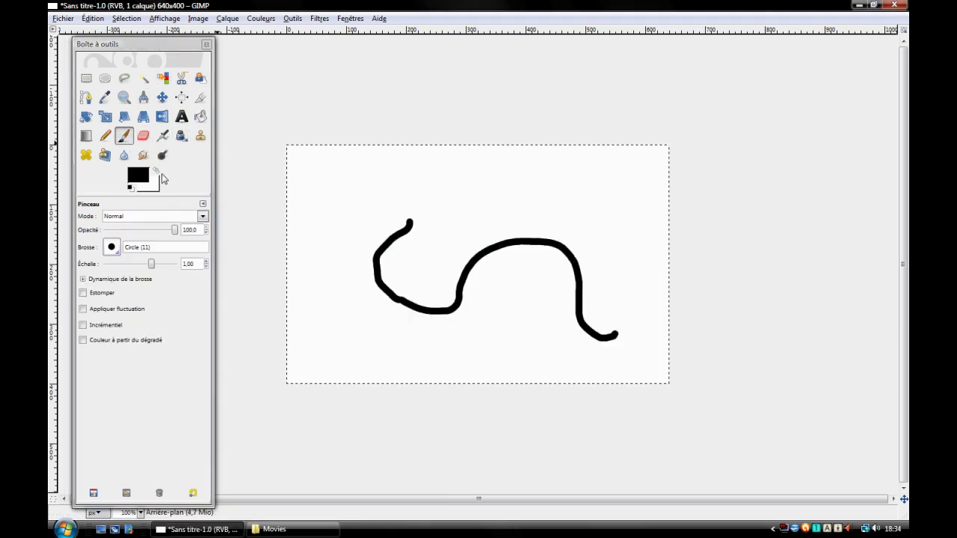
{"action": "left_click", "coordinate": [137, 176]}
{"action": "left_click", "coordinate": [287, 236]}
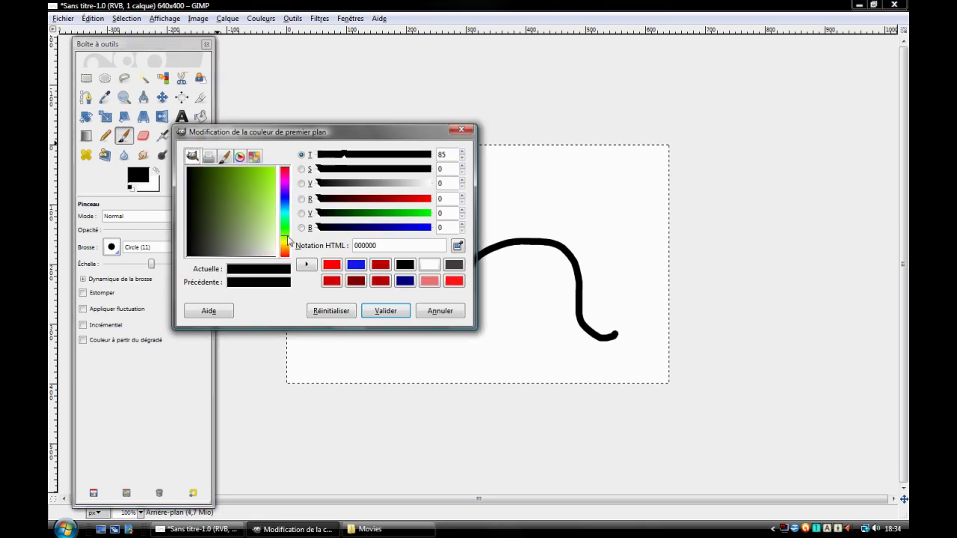
{"action": "left_click", "coordinate": [384, 313]}
{"action": "mouse_move", "coordinate": [473, 210]}
{"action": "left_mouse_down"}
{"action": "mouse_move", "coordinate": [508, 299]}
{"action": "mouse_move", "coordinate": [519, 296]}
{"action": "left_mouse_up"}
Set the foreground to bright green 36ff36 and paint a green stroke across the black ones.
{"action": "left_click", "coordinate": [137, 176]}
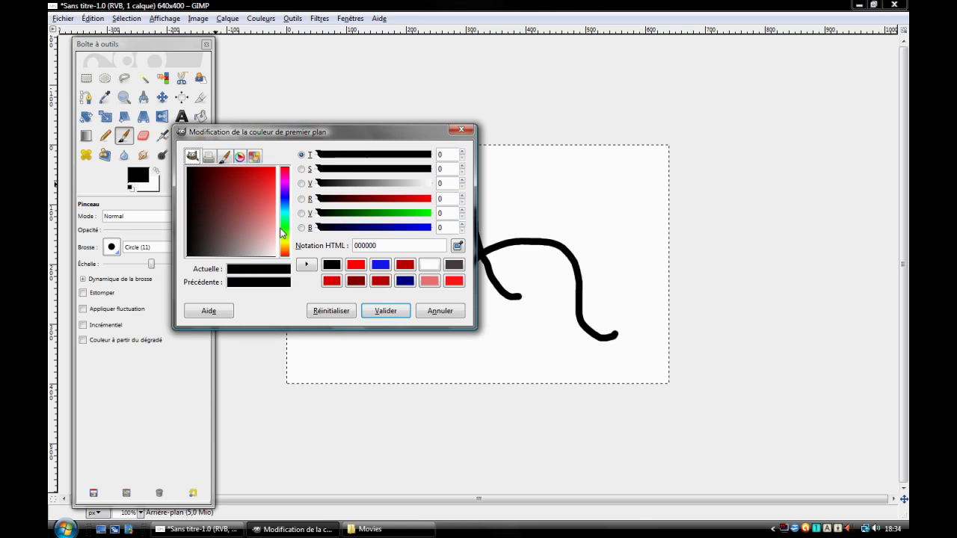
{"action": "left_click", "coordinate": [286, 232]}
{"action": "left_click", "coordinate": [278, 188]}
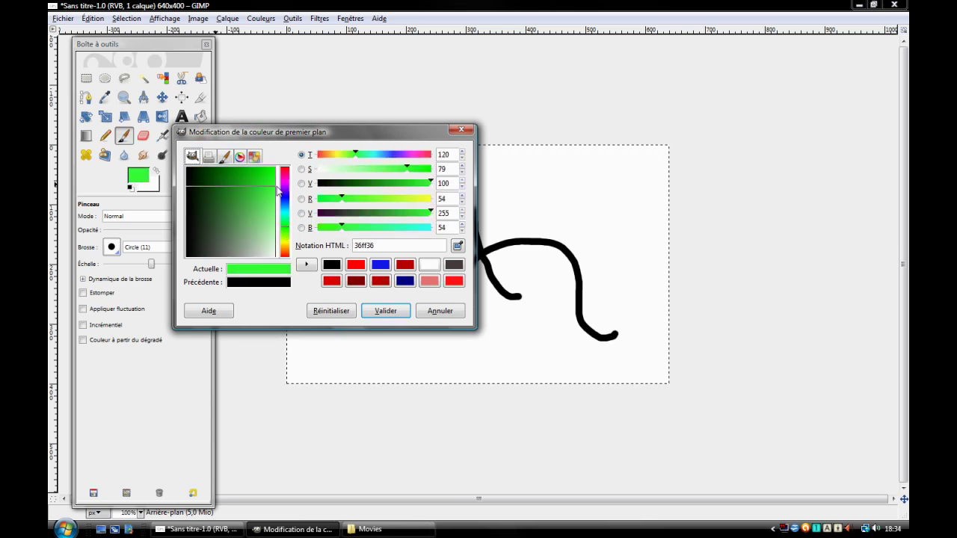
{"action": "left_click", "coordinate": [379, 311]}
{"action": "mouse_move", "coordinate": [536, 189]}
{"action": "left_mouse_down"}
{"action": "mouse_move", "coordinate": [552, 281]}
{"action": "mouse_move", "coordinate": [490, 346]}
{"action": "left_mouse_up"}
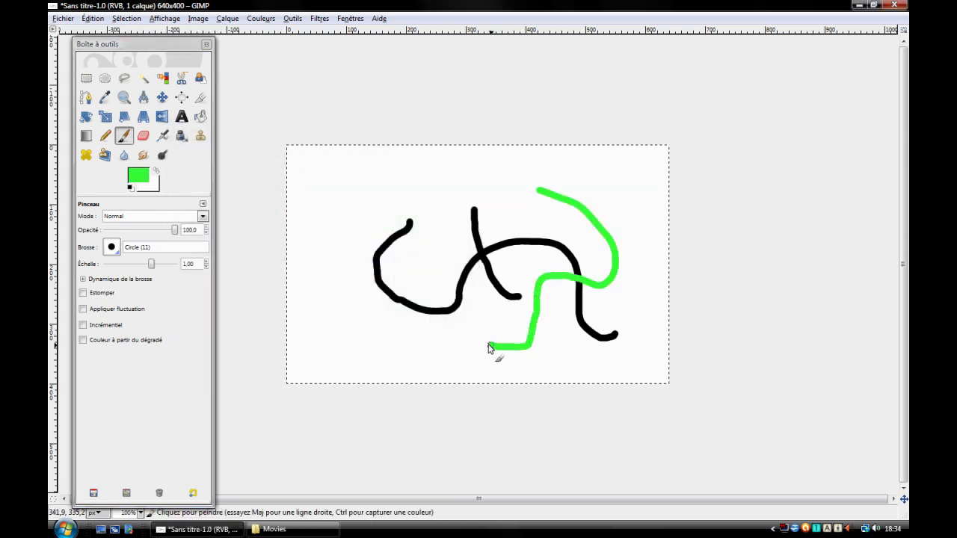
Switch the foreground to red ff001e and paint a curve over the upper-left strokes.
{"action": "left_click", "coordinate": [137, 176]}
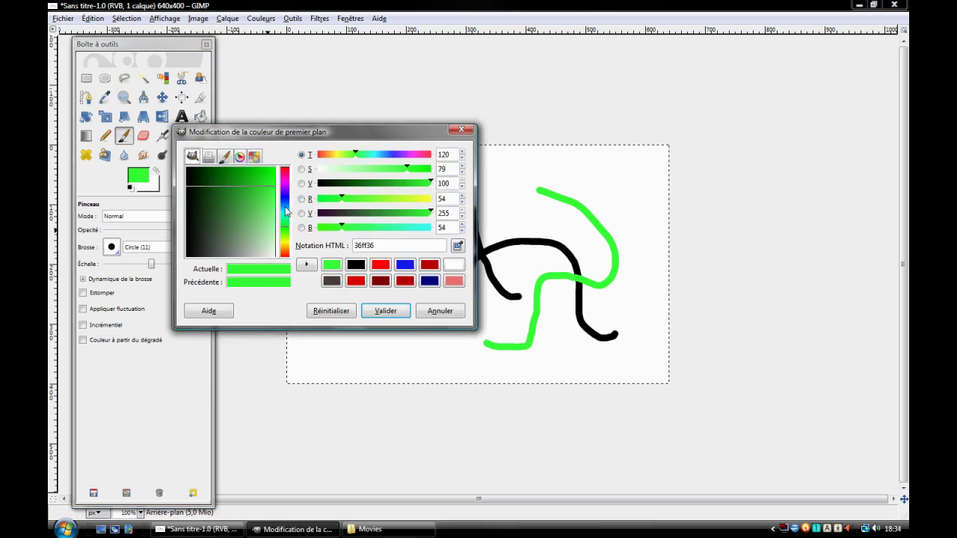
{"action": "left_click", "coordinate": [284, 169]}
{"action": "left_click_drag", "start_coordinate": [255, 187], "coordinate": [320, 176]}
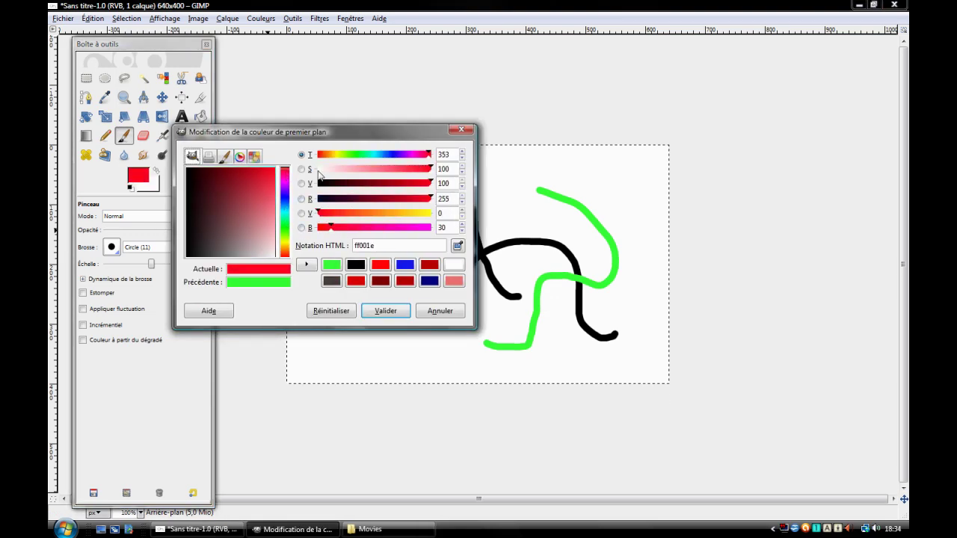
{"action": "left_click", "coordinate": [386, 311]}
{"action": "mouse_move", "coordinate": [500, 171]}
{"action": "left_mouse_down"}
{"action": "mouse_move", "coordinate": [385, 195]}
{"action": "mouse_move", "coordinate": [353, 267]}
{"action": "left_mouse_up"}
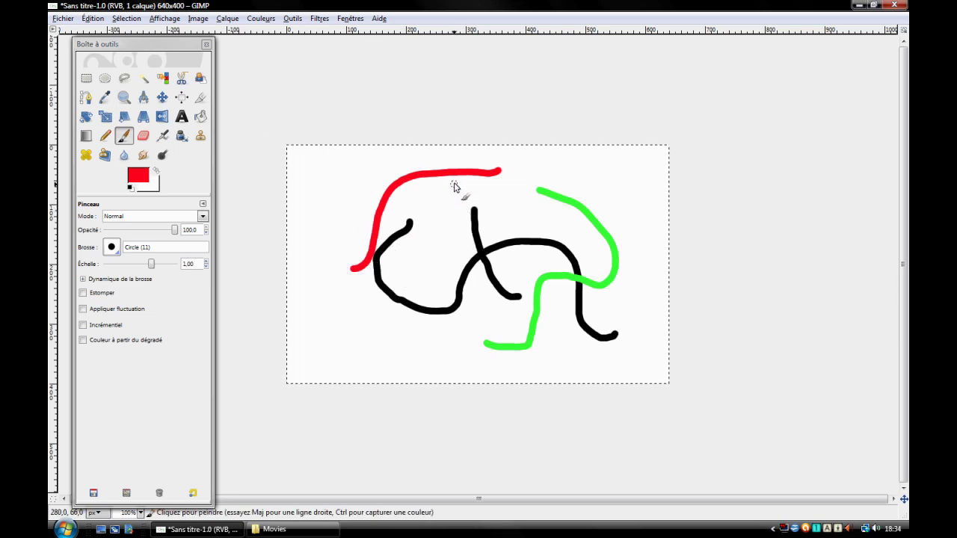
{"action": "left_click", "coordinate": [161, 79]}
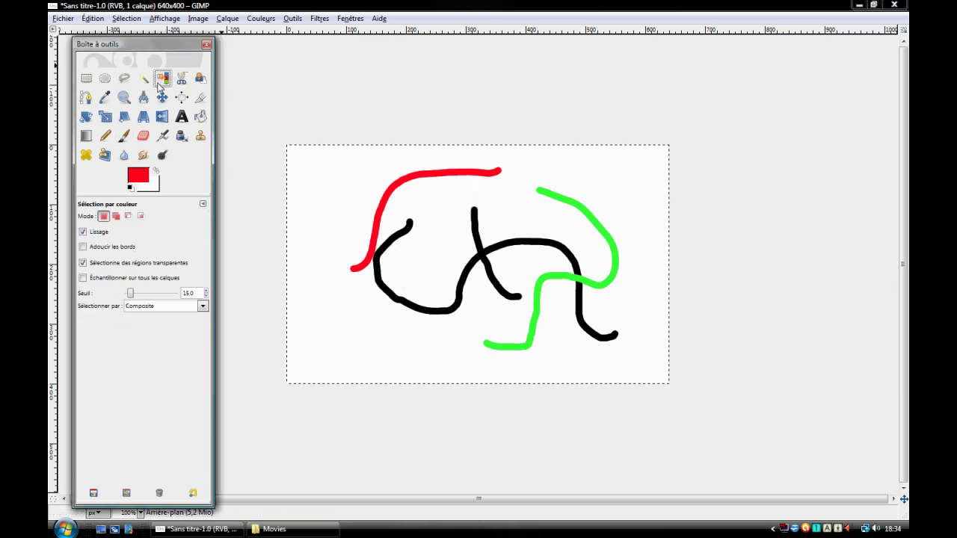
Select every black stroke by colour, then zoom in and back out to 100%.
{"action": "left_click", "coordinate": [483, 257]}
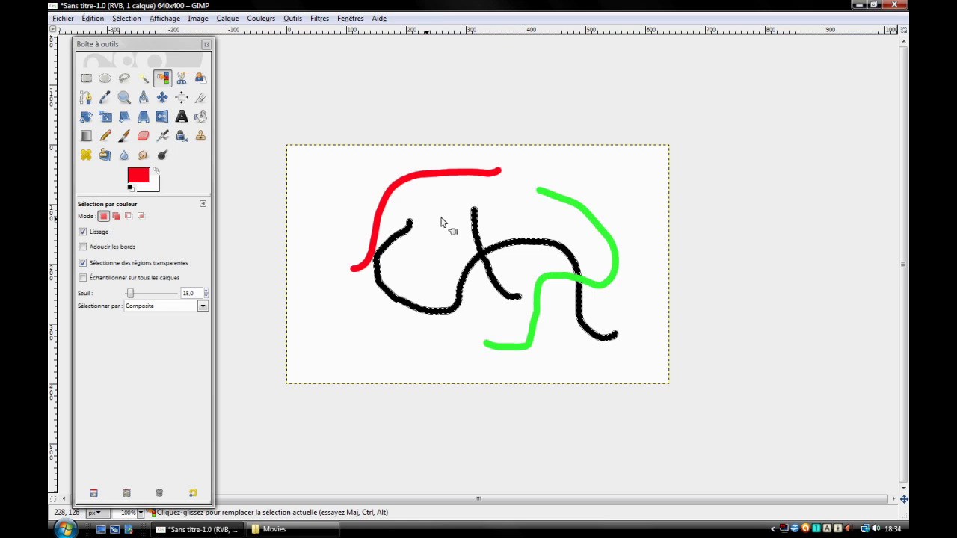
{"action": "scroll", "coordinate": [478, 228], "scroll_direction": "up", "scroll_amount": 2}
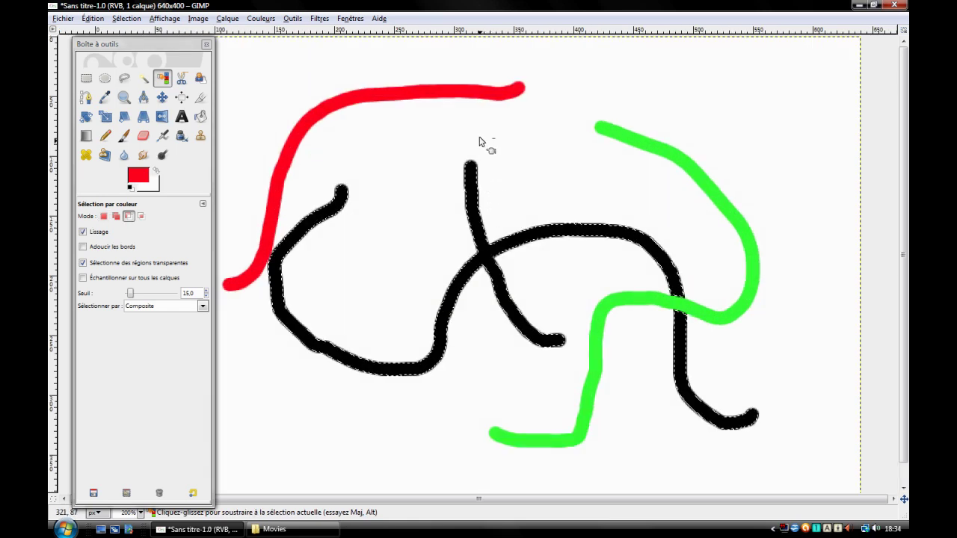
{"action": "scroll", "coordinate": [471, 171], "scroll_direction": "down", "scroll_amount": 1}
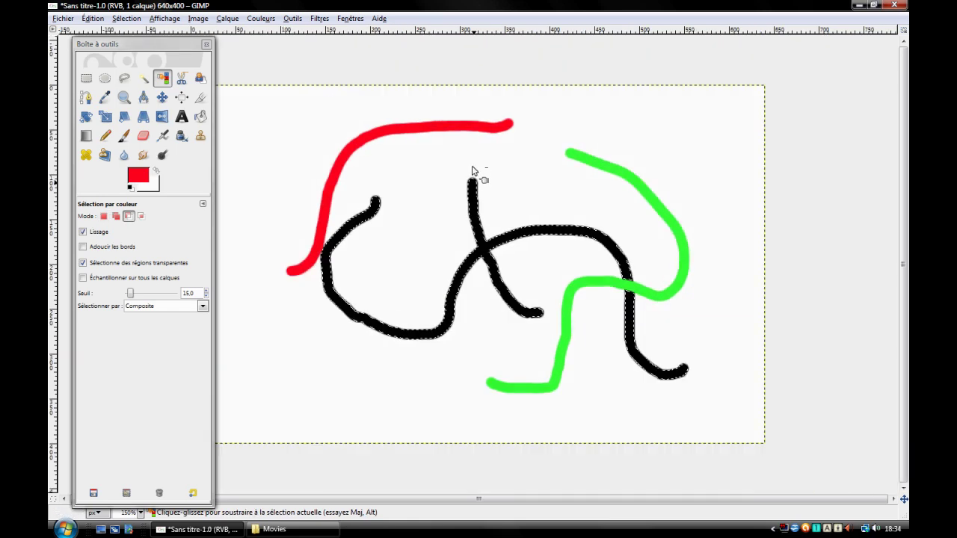
{"action": "scroll", "coordinate": [472, 171], "scroll_direction": "down", "scroll_amount": 1}
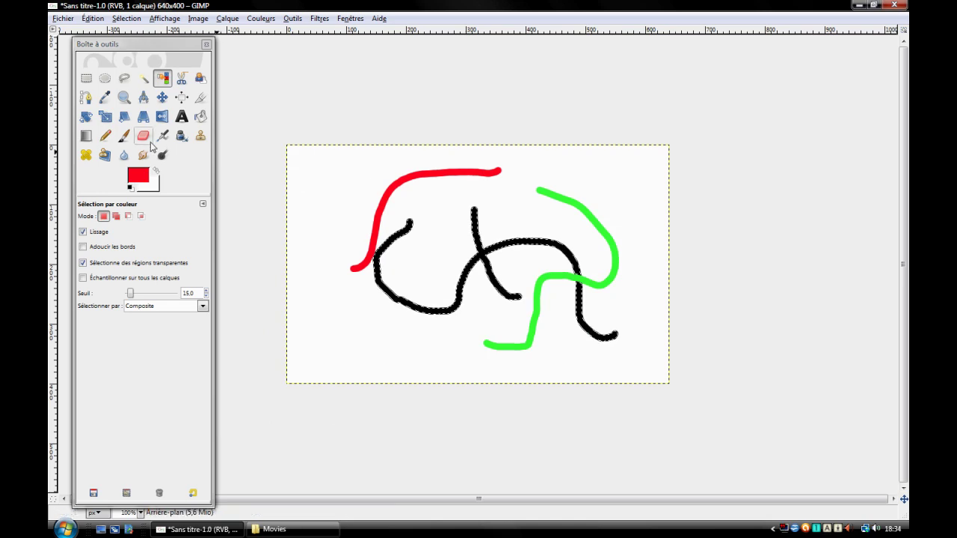
{"action": "left_click", "coordinate": [124, 100]}
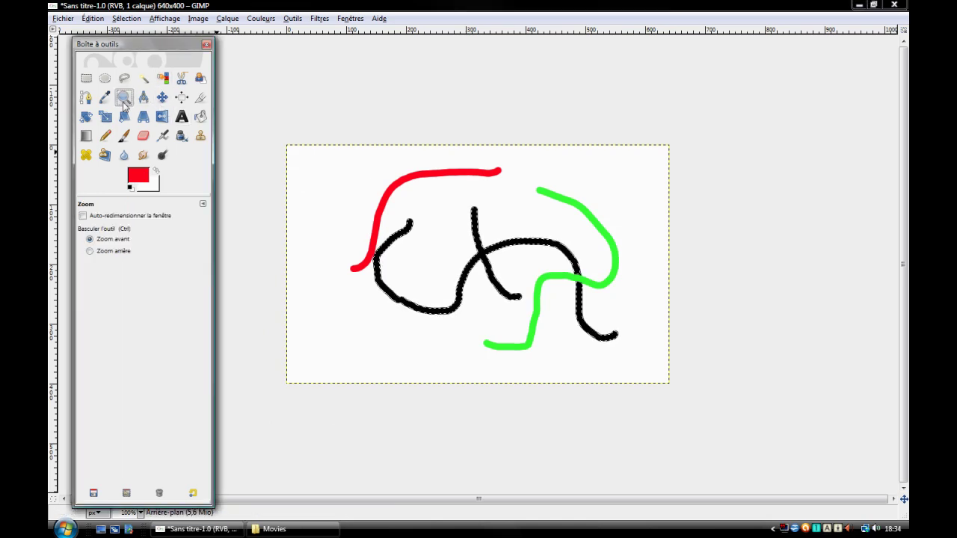
{"action": "left_click", "coordinate": [351, 179]}
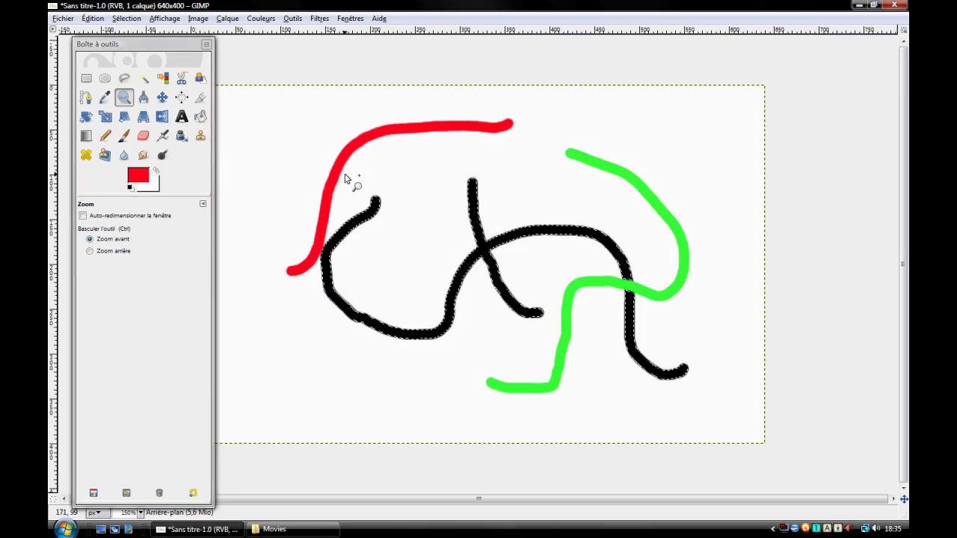
{"action": "left_click", "coordinate": [298, 155], "text": "ctrl"}
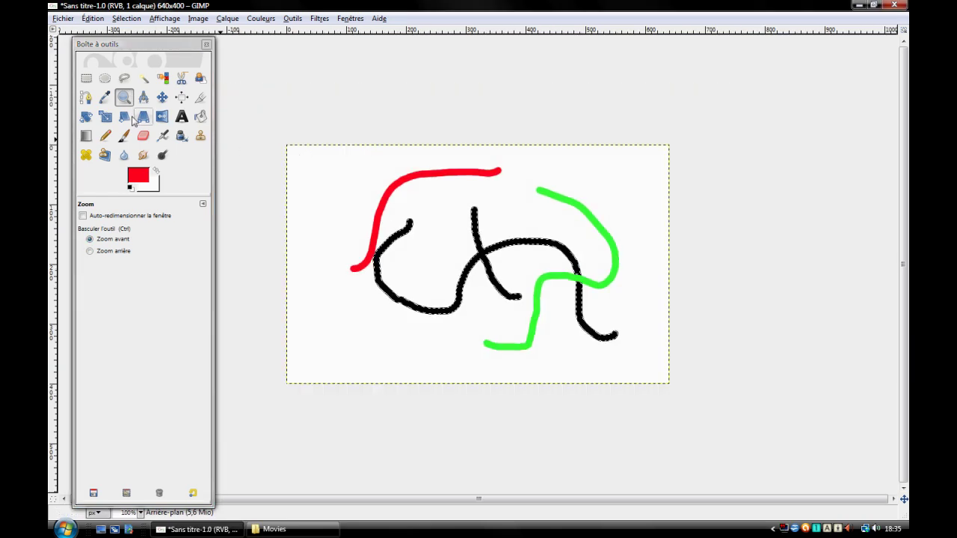
{"action": "left_click", "coordinate": [87, 79]}
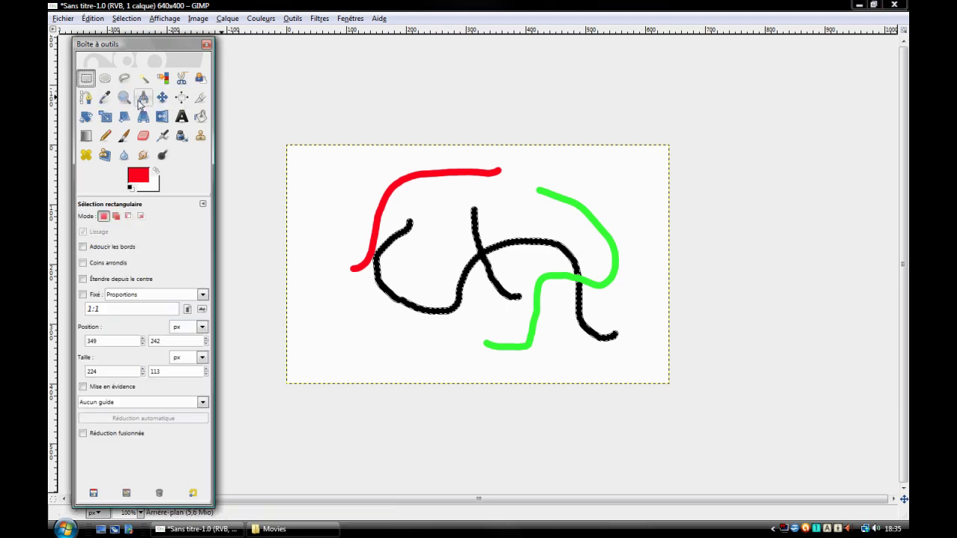
{"action": "left_click", "coordinate": [162, 78]}
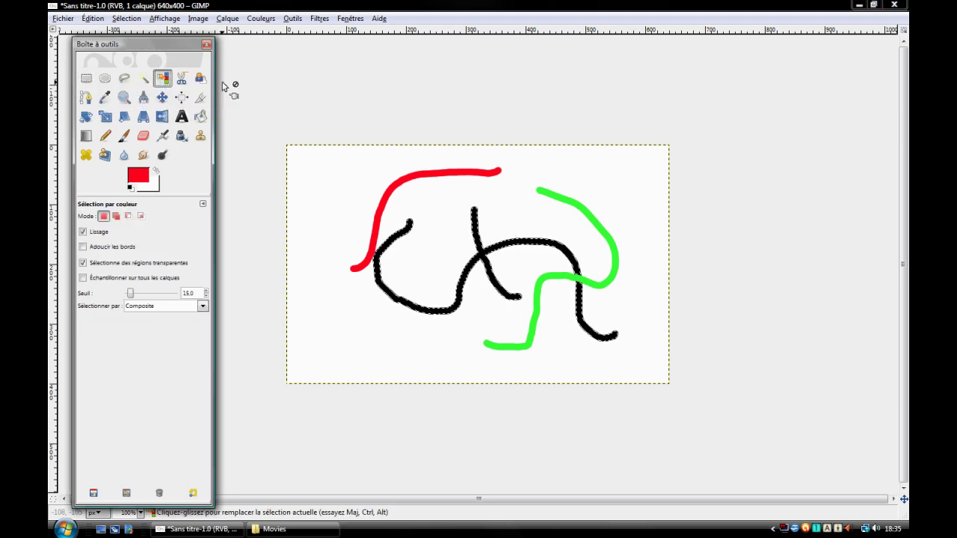
Zoom in and out with the mouse wheel to inspect the black selection's edges.
{"action": "scroll", "coordinate": [509, 225], "scroll_direction": "up", "scroll_amount": 3}
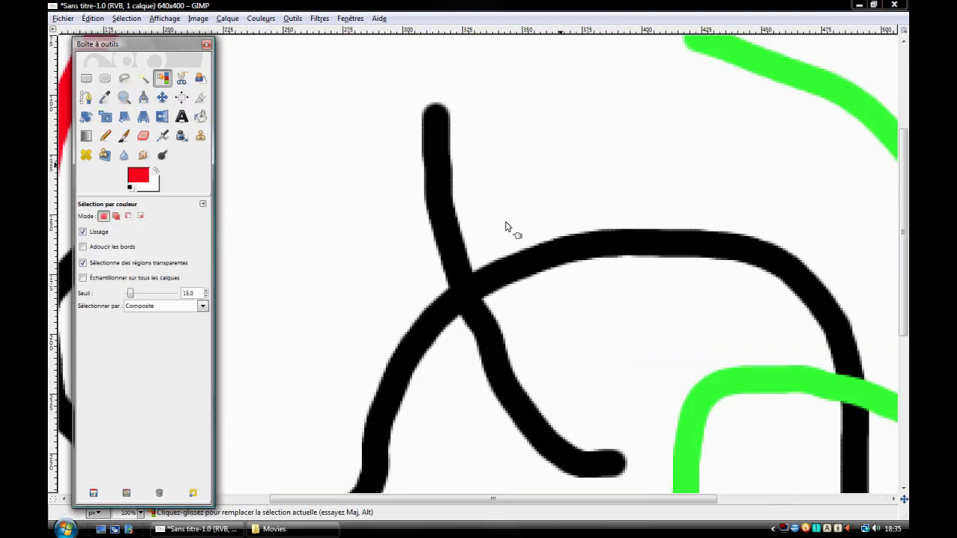
{"action": "scroll", "coordinate": [505, 226], "scroll_direction": "down", "scroll_amount": 4}
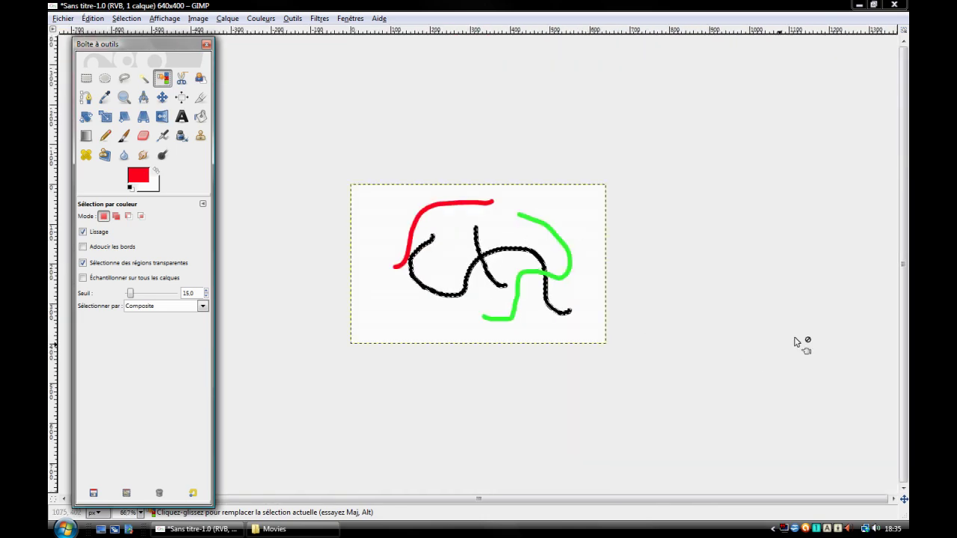
{"action": "scroll", "coordinate": [815, 322], "scroll_direction": "up", "scroll_amount": 1}
{"action": "scroll", "coordinate": [271, 214], "scroll_direction": "down", "scroll_amount": 1}
{"action": "scroll", "coordinate": [331, 188], "scroll_direction": "up", "scroll_amount": 1}
{"action": "scroll", "coordinate": [433, 249], "scroll_direction": "up", "scroll_amount": 1}
{"action": "scroll", "coordinate": [432, 248], "scroll_direction": "down", "scroll_amount": 1}
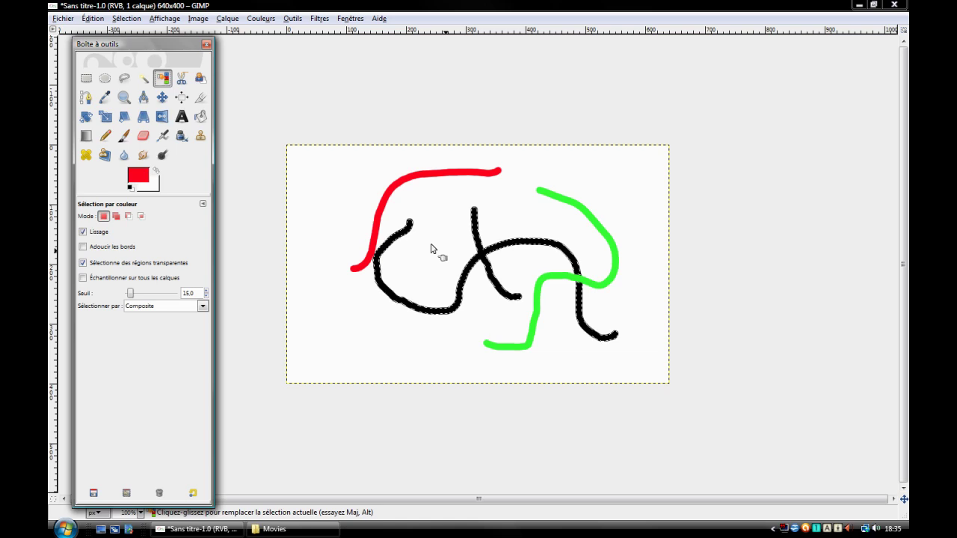
{"action": "scroll", "coordinate": [478, 213], "scroll_direction": "up", "scroll_amount": 4}
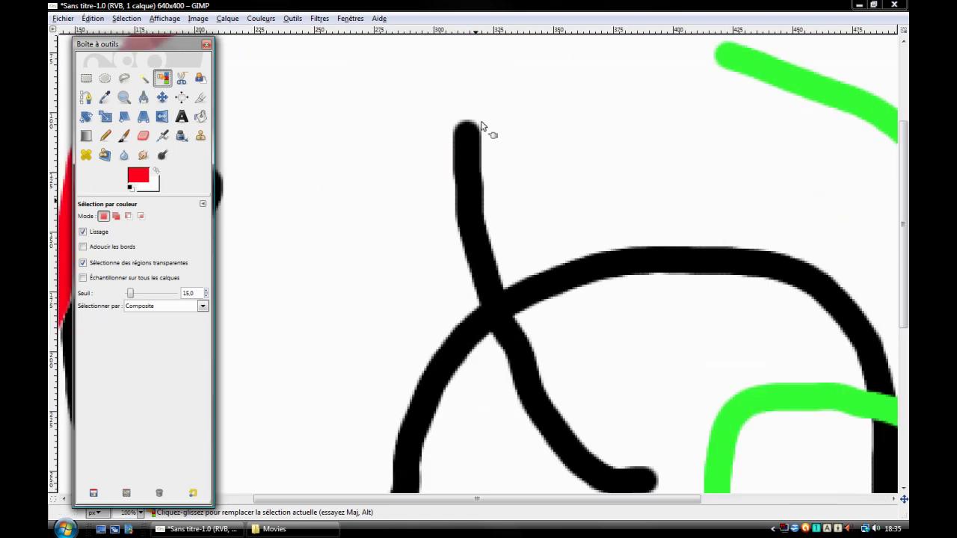
{"action": "scroll", "coordinate": [481, 125], "scroll_direction": "up", "scroll_amount": 1}
{"action": "scroll", "coordinate": [483, 110], "scroll_direction": "up", "scroll_amount": 1}
{"action": "scroll", "coordinate": [482, 111], "scroll_direction": "up", "scroll_amount": 1}
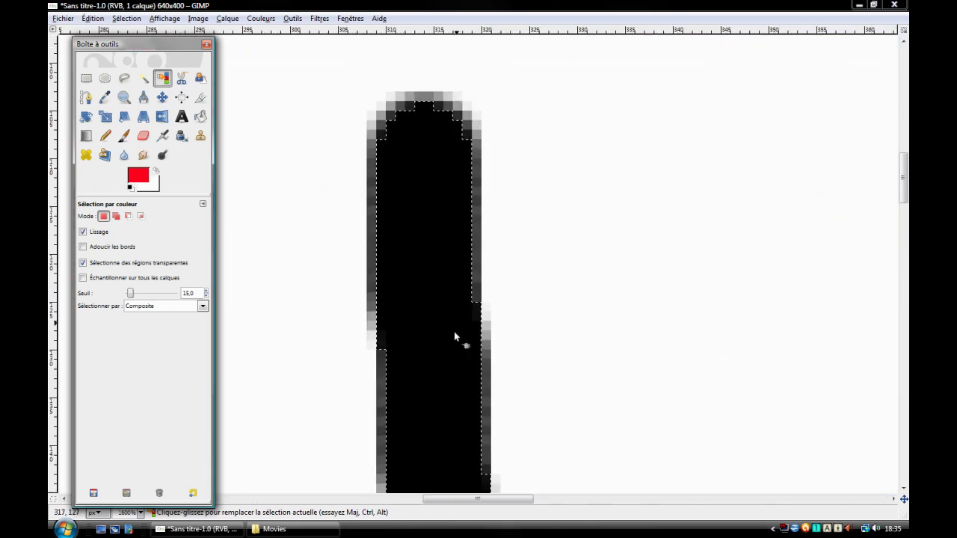
{"action": "scroll", "coordinate": [454, 331], "scroll_direction": "down", "scroll_amount": 5}
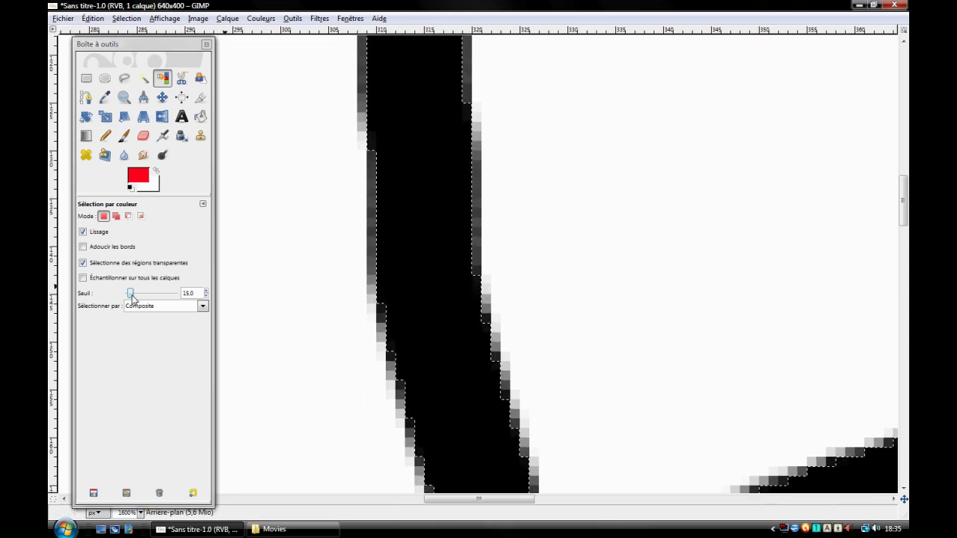
Compare black-stroke colour selections at threshold 117.7 and at the minimum threshold.
{"action": "left_click_drag", "start_coordinate": [131, 293], "coordinate": [151, 293]}
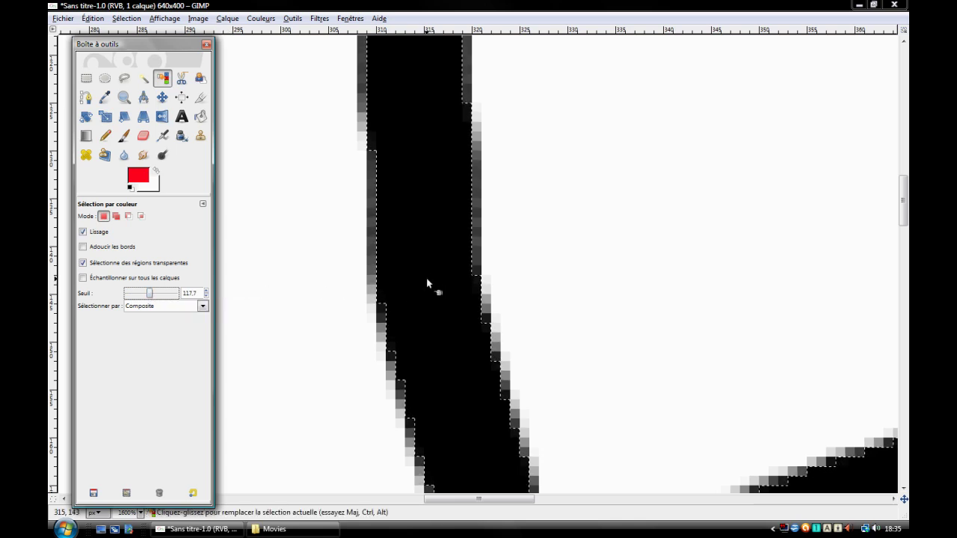
{"action": "left_click", "coordinate": [431, 320]}
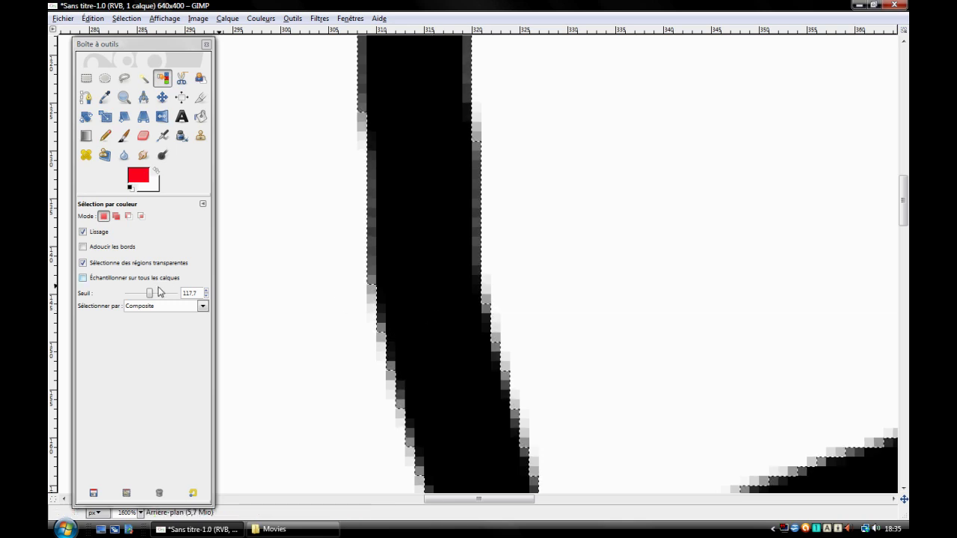
{"action": "left_click_drag", "start_coordinate": [149, 294], "coordinate": [126, 293]}
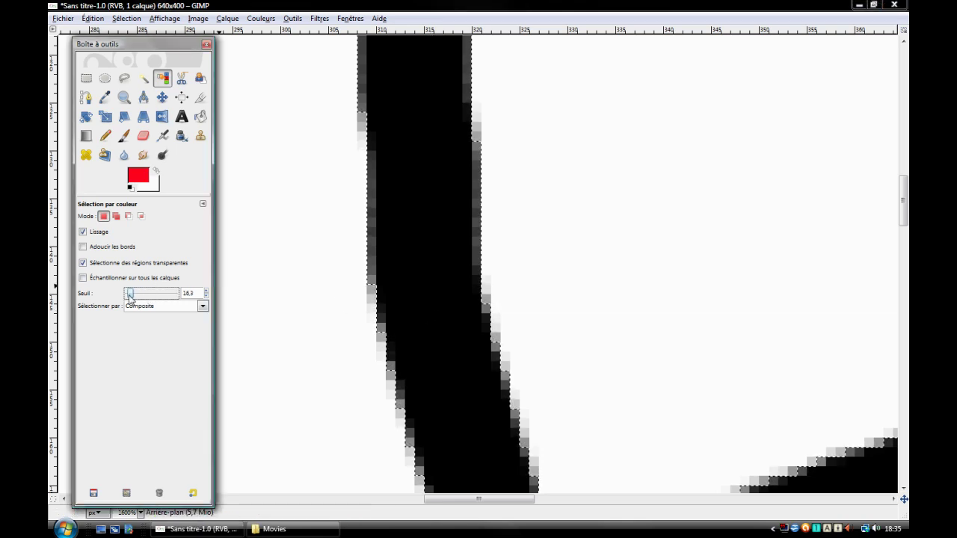
{"action": "left_click", "coordinate": [207, 294]}
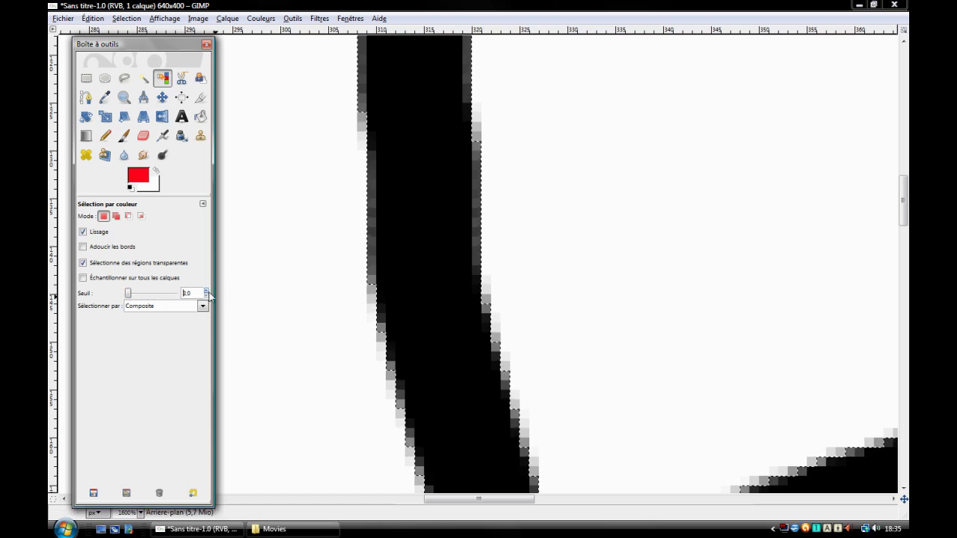
{"action": "left_click", "coordinate": [438, 276]}
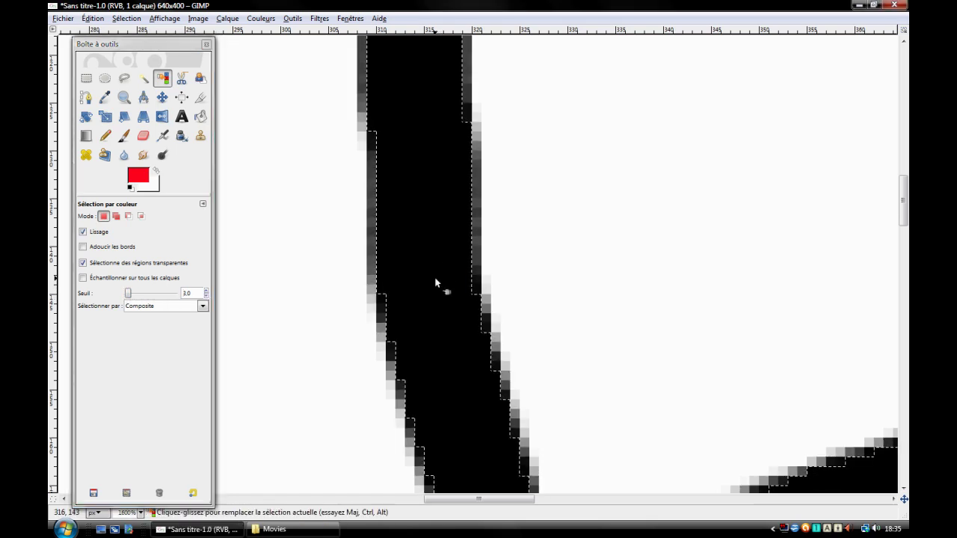
{"action": "scroll", "coordinate": [523, 258], "scroll_direction": "up", "scroll_amount": 1}
{"action": "scroll", "coordinate": [551, 336], "scroll_direction": "up", "scroll_amount": 2}
{"action": "scroll", "coordinate": [516, 336], "scroll_direction": "up", "scroll_amount": 2}
{"action": "scroll", "coordinate": [481, 324], "scroll_direction": "up", "scroll_amount": 1}
{"action": "scroll", "coordinate": [489, 239], "scroll_direction": "down", "scroll_amount": 2}
{"action": "scroll", "coordinate": [493, 277], "scroll_direction": "down", "scroll_amount": 1}
{"action": "scroll", "coordinate": [475, 214], "scroll_direction": "down", "scroll_amount": 2}
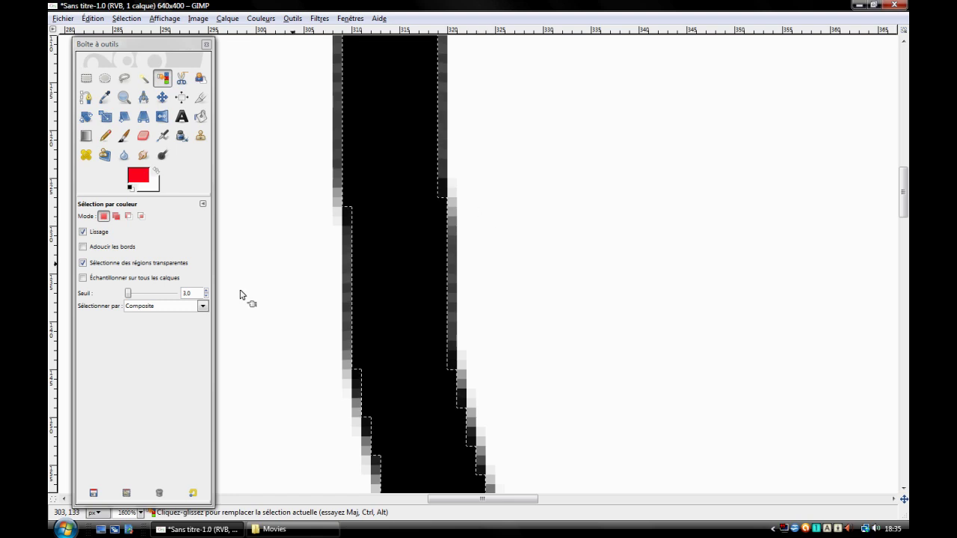
Reselect the black stroke at threshold 127.5, then at 9.8, zooming to inspect its edges.
{"action": "left_click_drag", "start_coordinate": [128, 293], "coordinate": [150, 298]}
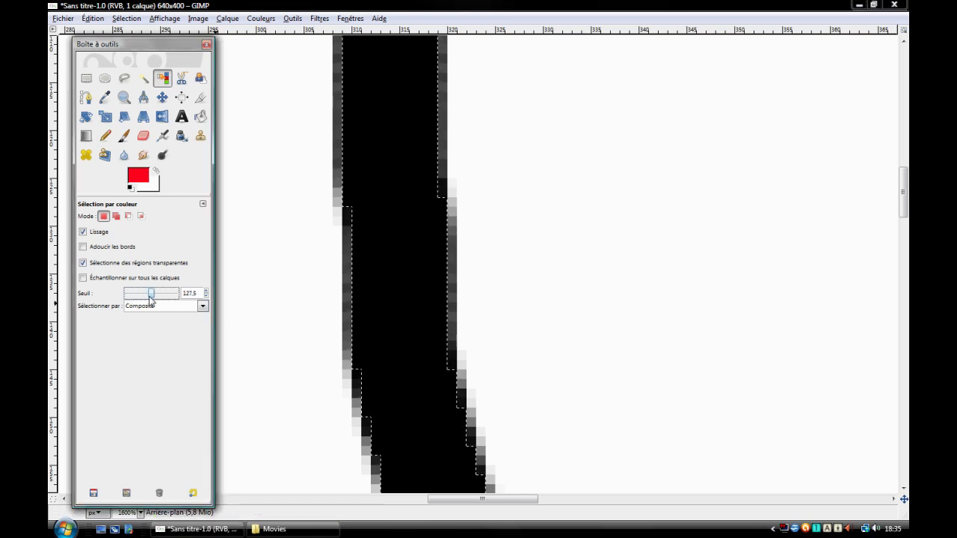
{"action": "left_click", "coordinate": [425, 301]}
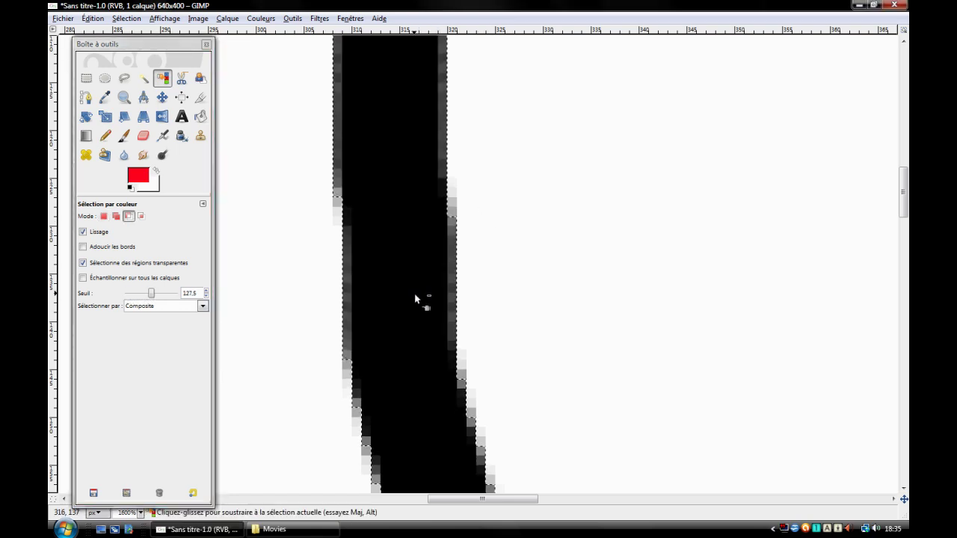
{"action": "key", "text": "minus"}
{"action": "key", "text": "minus"}
{"action": "mouse_move", "coordinate": [438, 367]}
{"action": "left_mouse_down"}
{"action": "mouse_move", "coordinate": [384, 264]}
{"action": "mouse_move", "coordinate": [389, 214]}
{"action": "left_mouse_up"}
{"action": "left_click_drag", "start_coordinate": [151, 293], "coordinate": [130, 294]}
{"action": "left_click", "coordinate": [402, 267]}
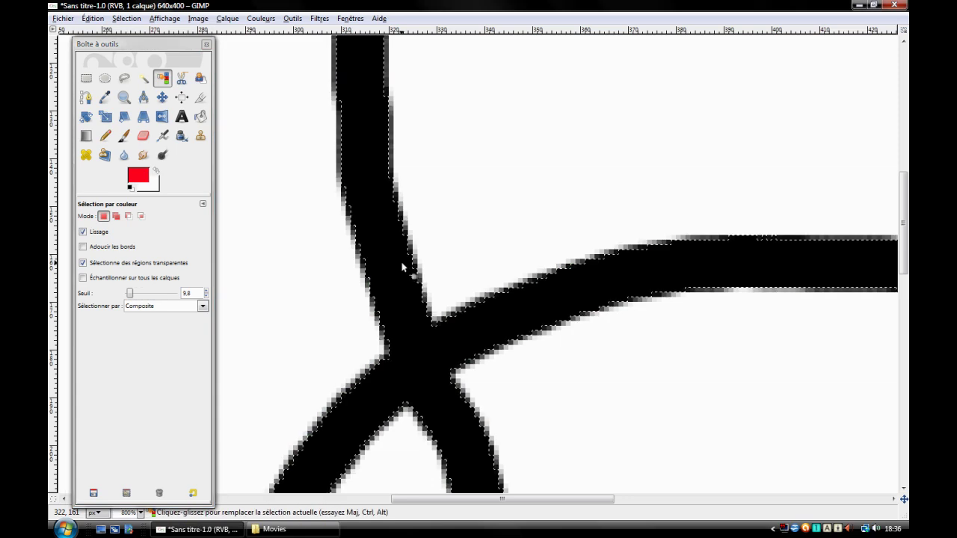
{"action": "scroll", "coordinate": [389, 240], "scroll_direction": "up", "scroll_amount": 2, "text": "ctrl"}
{"action": "scroll", "coordinate": [389, 239], "scroll_direction": "up", "scroll_amount": 3, "text": "ctrl"}
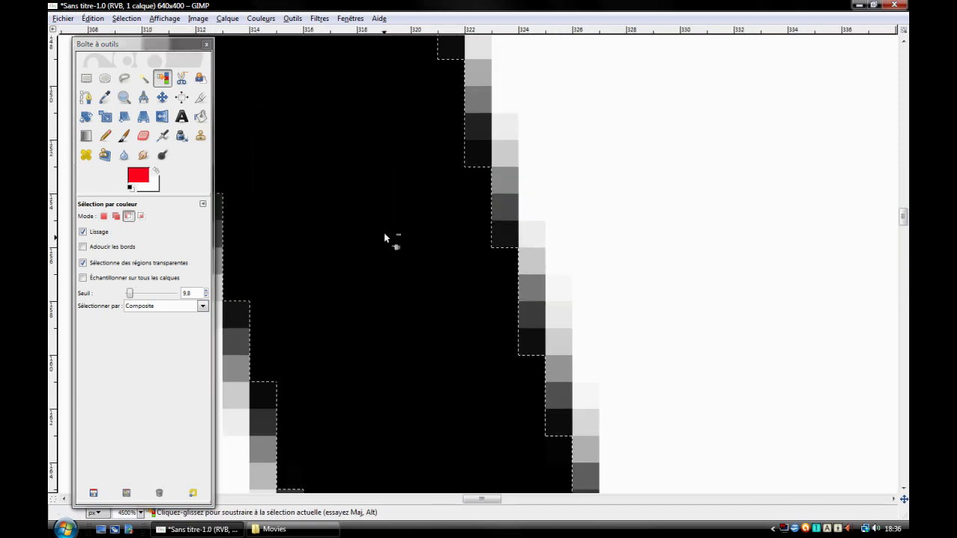
{"action": "scroll", "coordinate": [580, 236], "scroll_direction": "down", "scroll_amount": 1, "text": "ctrl"}
{"action": "scroll", "coordinate": [580, 236], "scroll_direction": "down", "scroll_amount": 2, "text": "ctrl"}
{"action": "scroll", "coordinate": [575, 241], "scroll_direction": "down", "scroll_amount": 1, "text": "ctrl"}
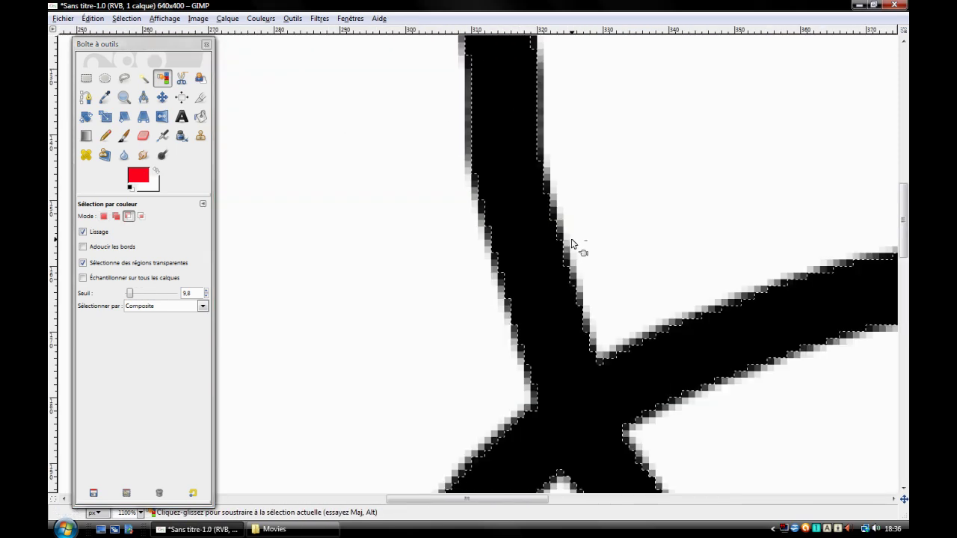
{"action": "scroll", "coordinate": [571, 243], "scroll_direction": "down", "scroll_amount": 1, "text": "ctrl"}
{"action": "scroll", "coordinate": [546, 284], "scroll_direction": "down", "scroll_amount": 1, "text": "ctrl"}
{"action": "scroll", "coordinate": [555, 312], "scroll_direction": "down", "scroll_amount": 1, "text": "ctrl"}
{"action": "scroll", "coordinate": [555, 311], "scroll_direction": "down", "scroll_amount": 1, "text": "ctrl"}
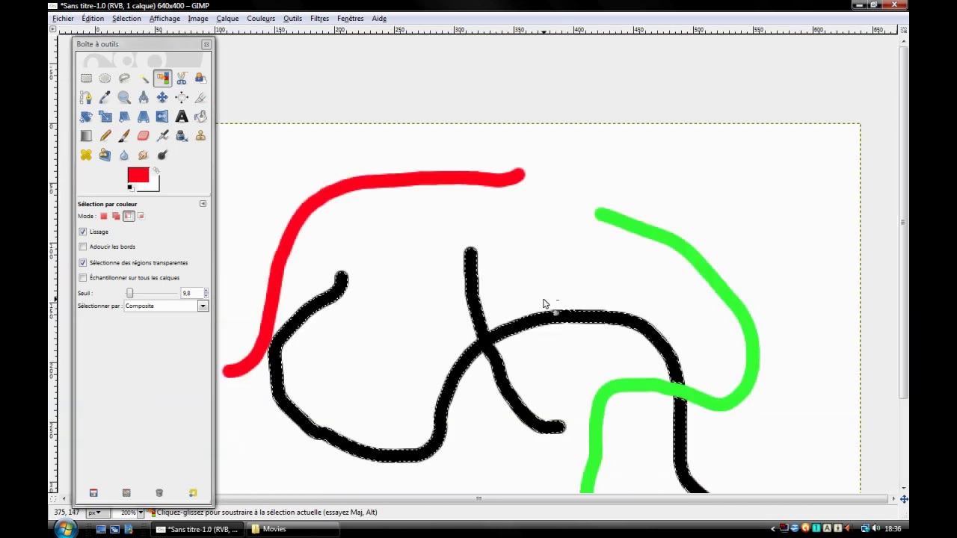
{"action": "scroll", "coordinate": [542, 269], "scroll_direction": "down", "scroll_amount": 2}
{"action": "scroll", "coordinate": [529, 258], "scroll_direction": "down", "scroll_amount": 1}
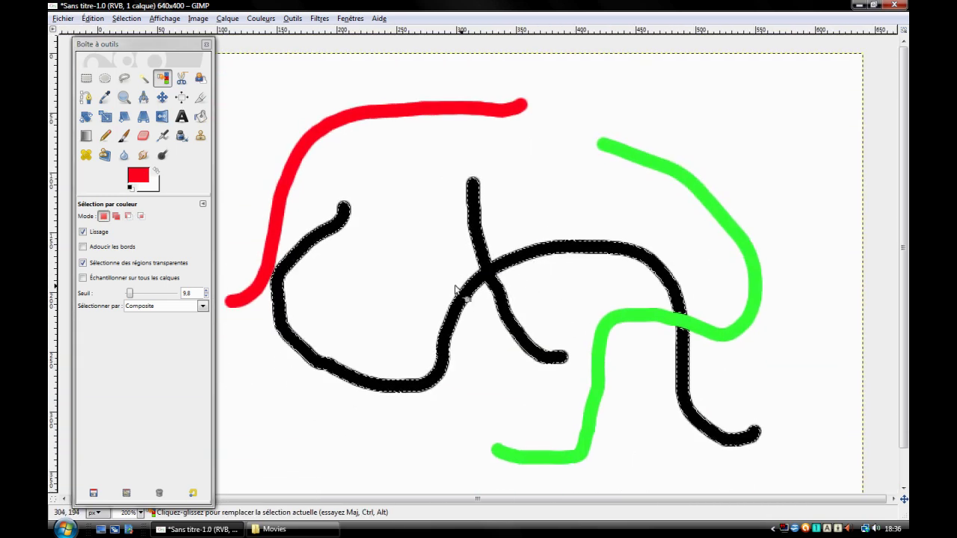
Select the red stroke, then the green, then the white background, subtracting the stroke area.
{"action": "left_click", "coordinate": [346, 122]}
{"action": "left_click", "coordinate": [677, 327]}
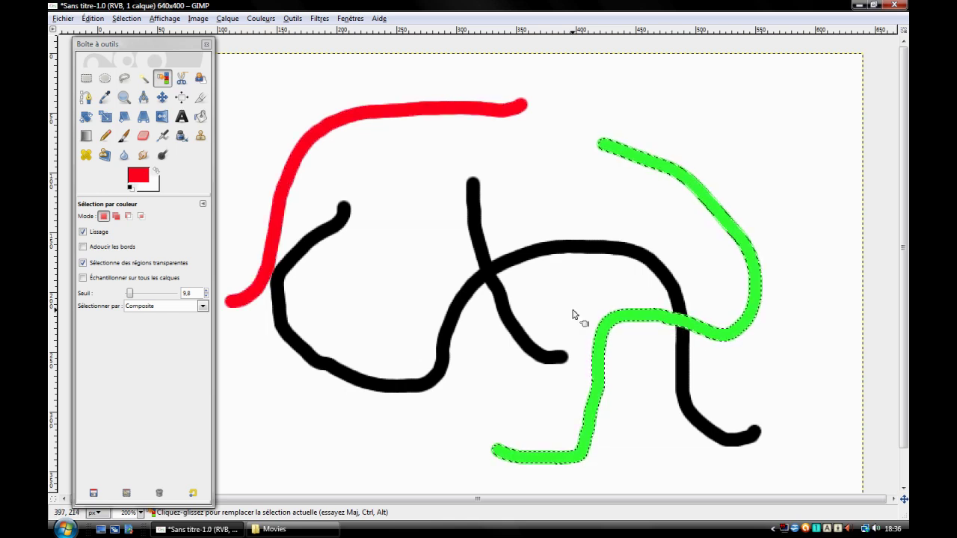
{"action": "left_click", "coordinate": [576, 313]}
{"action": "scroll", "coordinate": [575, 310], "scroll_direction": "down", "scroll_amount": 1}
{"action": "scroll", "coordinate": [386, 226], "scroll_direction": "down", "scroll_amount": 1}
{"action": "left_click", "coordinate": [386, 225], "text": "ctrl"}
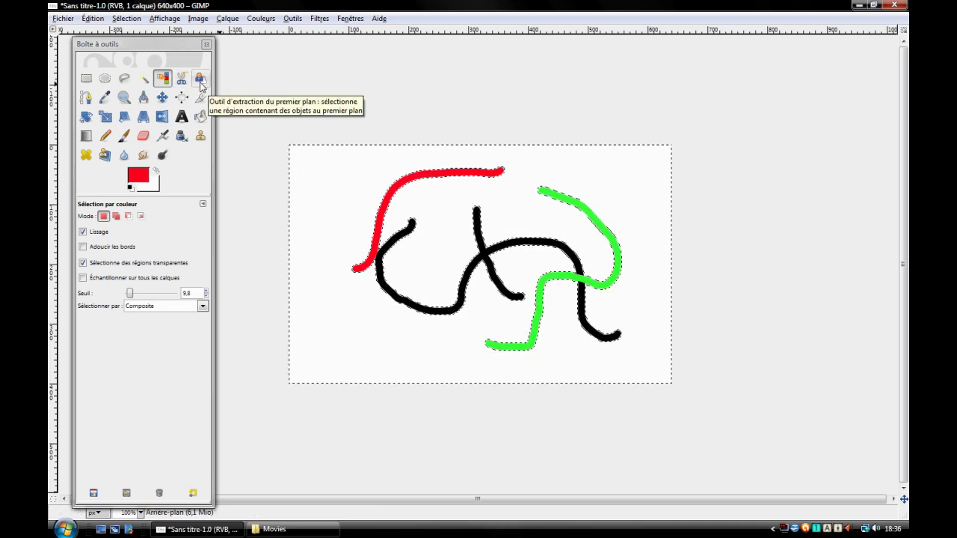
Clear the selection and, with the Color Picker, swap then reset colours to black and white.
{"action": "key", "text": "ctrl+shift+a"}
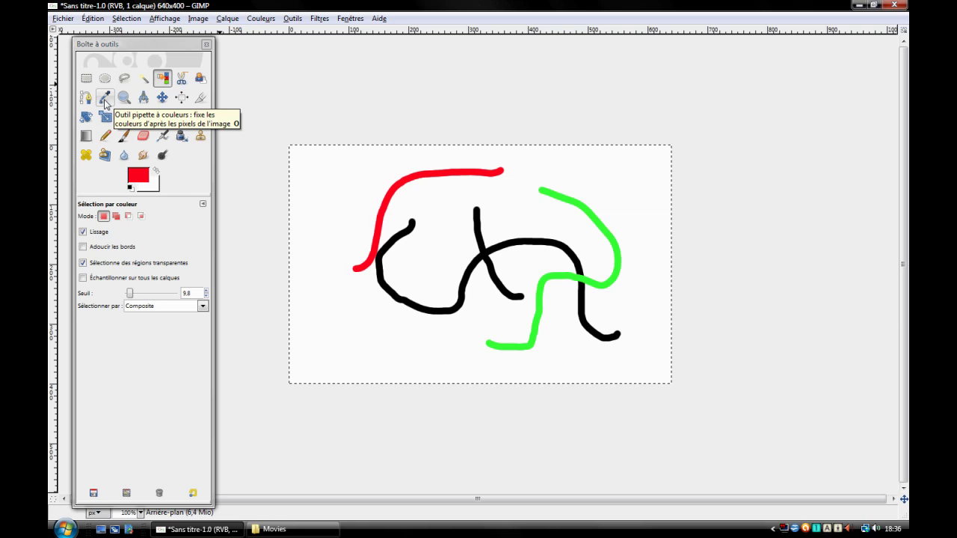
{"action": "left_click", "coordinate": [105, 102]}
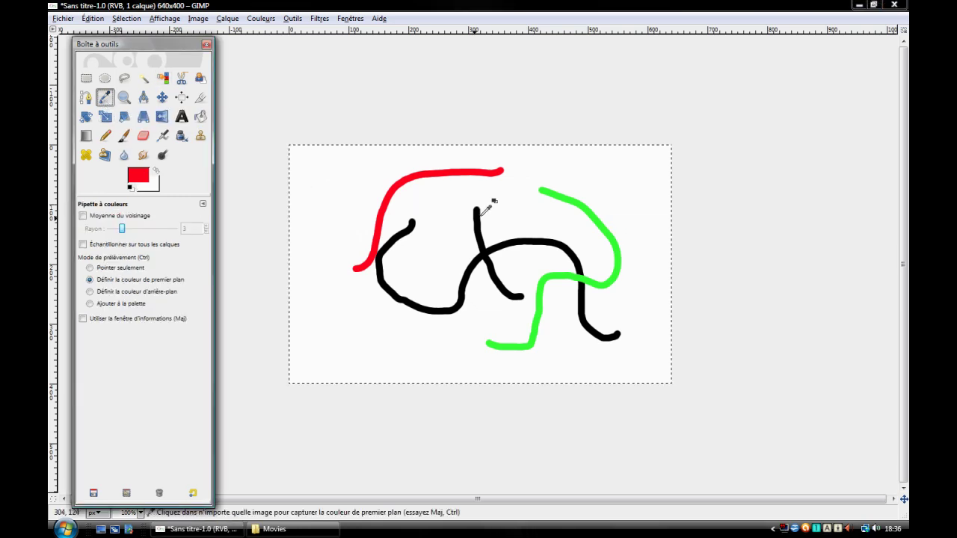
{"action": "scroll", "coordinate": [500, 199], "scroll_direction": "up", "scroll_amount": 2}
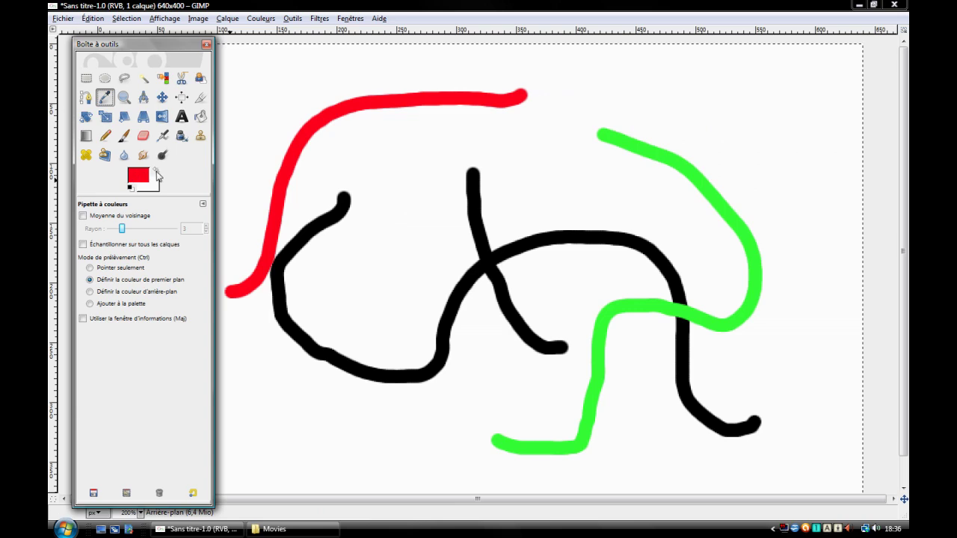
{"action": "left_click", "coordinate": [157, 172]}
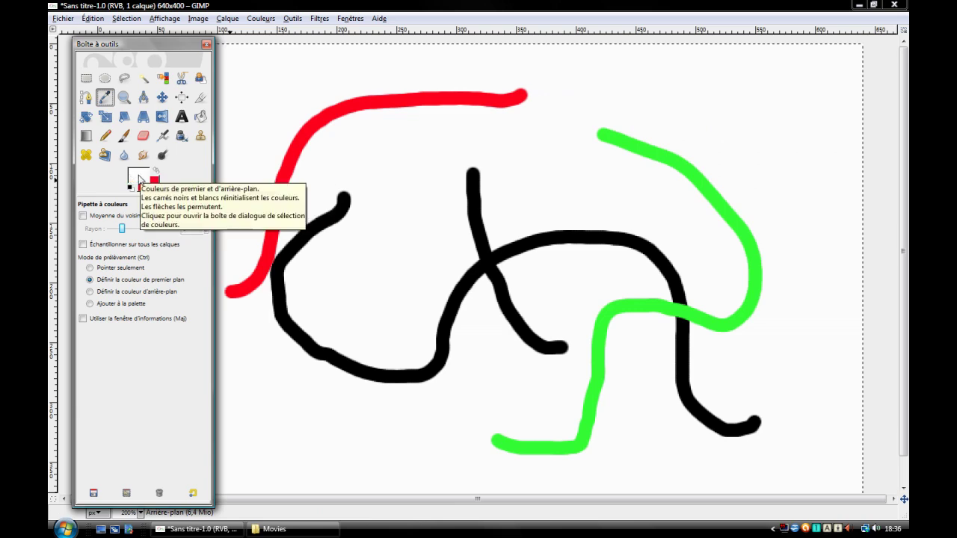
{"action": "left_click", "coordinate": [157, 173]}
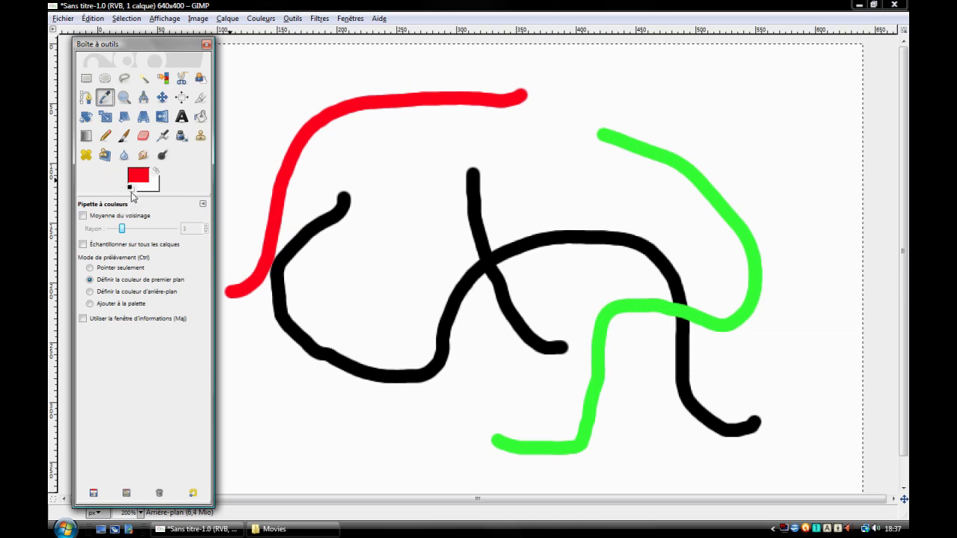
{"action": "left_click", "coordinate": [130, 189]}
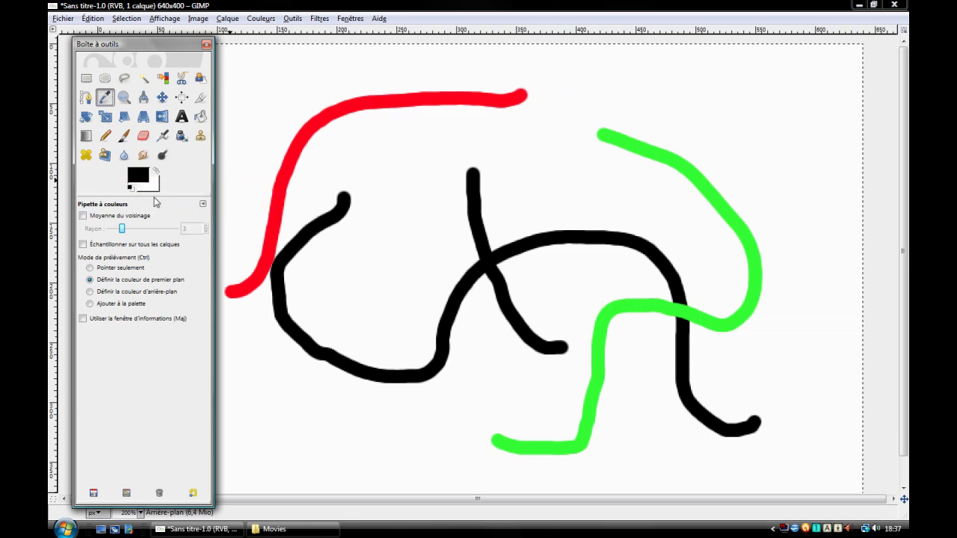
{"action": "scroll", "coordinate": [289, 448], "scroll_direction": "down", "scroll_amount": 1}
{"action": "scroll", "coordinate": [568, 247], "scroll_direction": "up", "scroll_amount": 1}
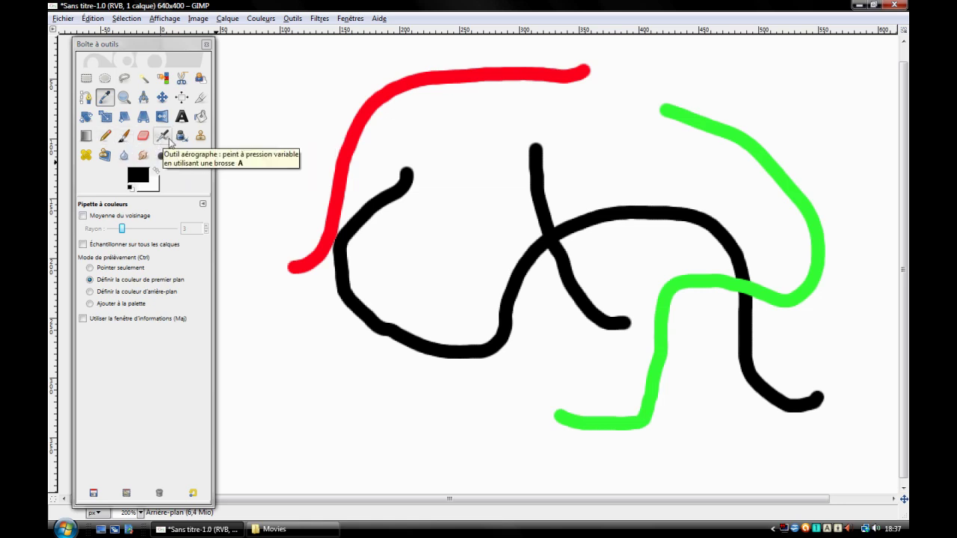
Sample the white canvas, then the red stroke, then the green stroke as foreground.
{"action": "left_click", "coordinate": [368, 194]}
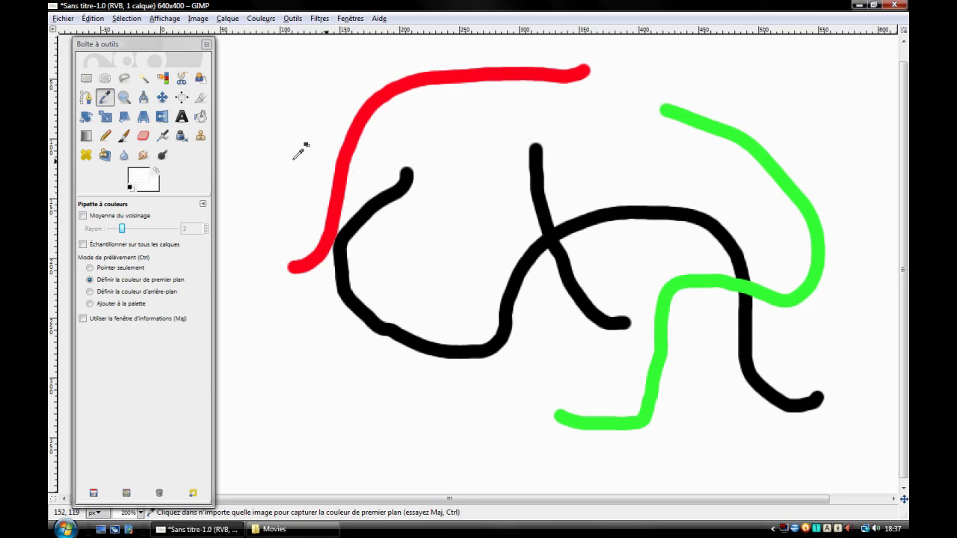
{"action": "left_click", "coordinate": [355, 153]}
{"action": "left_click", "coordinate": [748, 137]}
Zoom far into the red stroke's edge and sample a pink anti-aliased pixel.
{"action": "scroll", "coordinate": [483, 58], "scroll_direction": "up", "scroll_amount": 3}
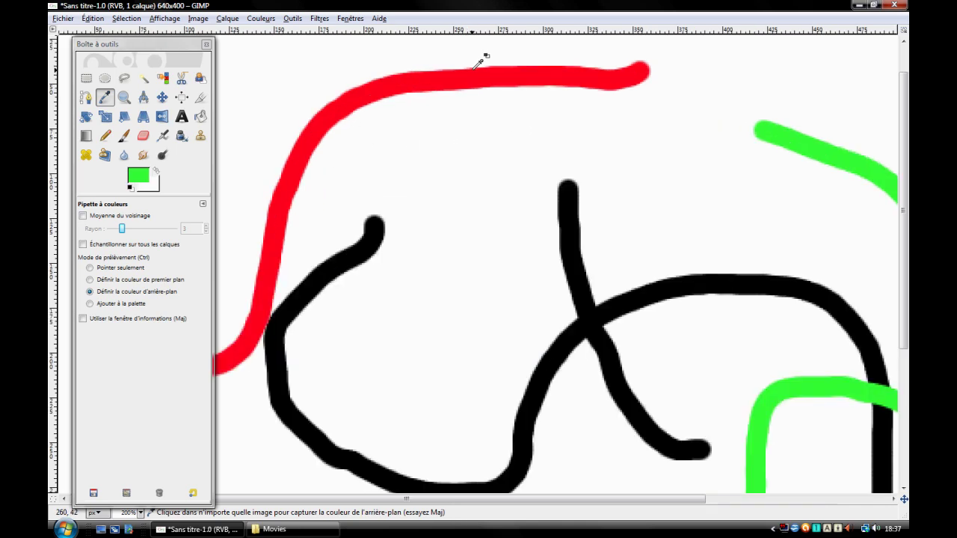
{"action": "scroll", "coordinate": [478, 92], "scroll_direction": "up", "scroll_amount": 3}
{"action": "scroll", "coordinate": [470, 112], "scroll_direction": "up", "scroll_amount": 2}
{"action": "scroll", "coordinate": [418, 149], "scroll_direction": "up", "scroll_amount": 1}
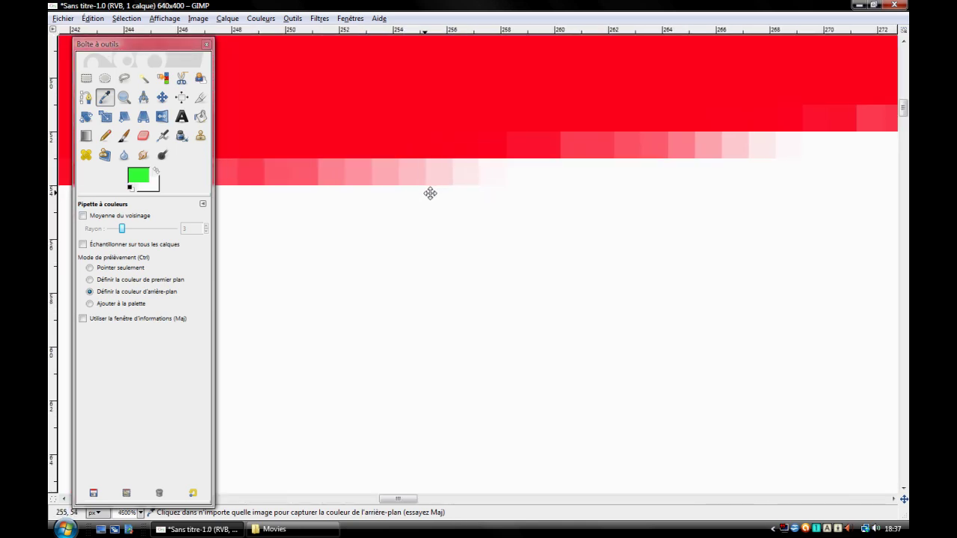
{"action": "left_click", "coordinate": [390, 172]}
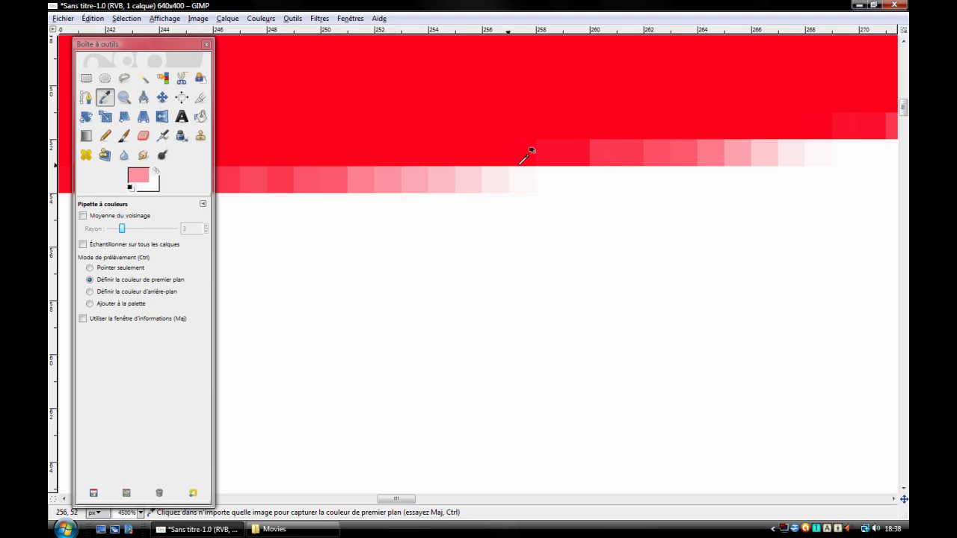
Sample the stroke's solid red as the foreground colour, then zoom back out.
{"action": "scroll", "coordinate": [571, 154], "scroll_direction": "down", "scroll_amount": 1}
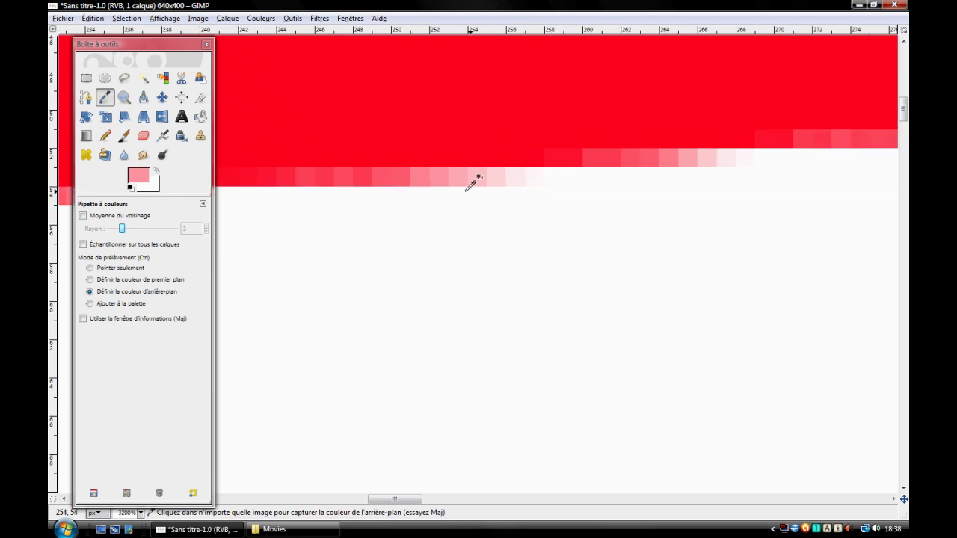
{"action": "left_click", "coordinate": [365, 137]}
{"action": "scroll", "coordinate": [369, 134], "scroll_direction": "down", "scroll_amount": 1}
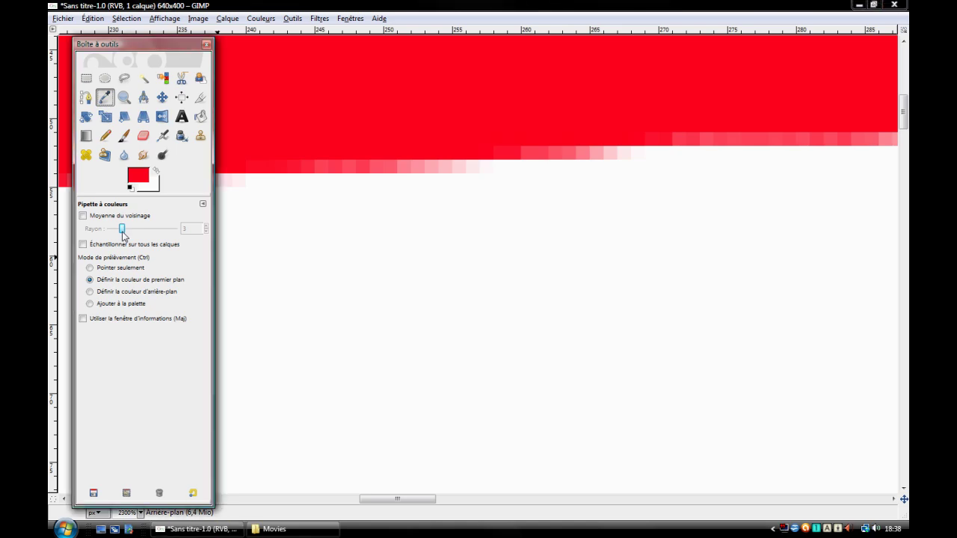
{"action": "scroll", "coordinate": [433, 267], "scroll_direction": "down", "scroll_amount": 5, "text": "ctrl"}
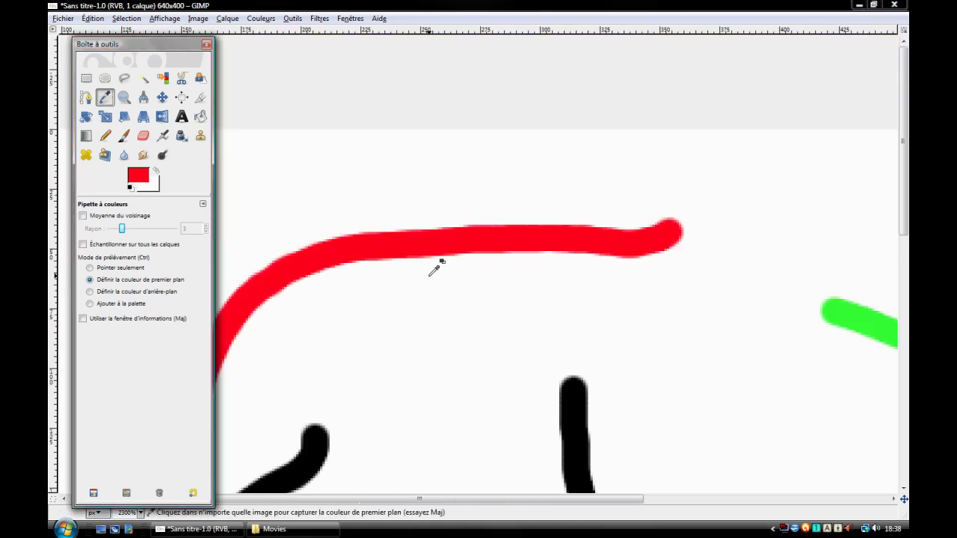
{"action": "scroll", "coordinate": [429, 258], "scroll_direction": "down", "scroll_amount": 1, "text": "ctrl"}
{"action": "scroll", "coordinate": [470, 160], "scroll_direction": "down", "scroll_amount": 1, "text": "ctrl"}
{"action": "scroll", "coordinate": [452, 206], "scroll_direction": "down", "scroll_amount": 1, "text": "ctrl"}
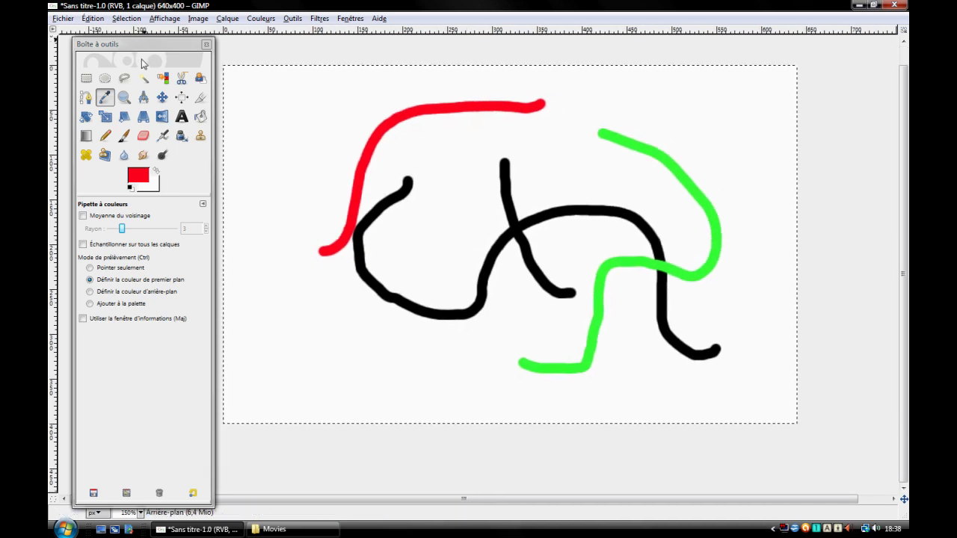
{"action": "left_click", "coordinate": [131, 98]}
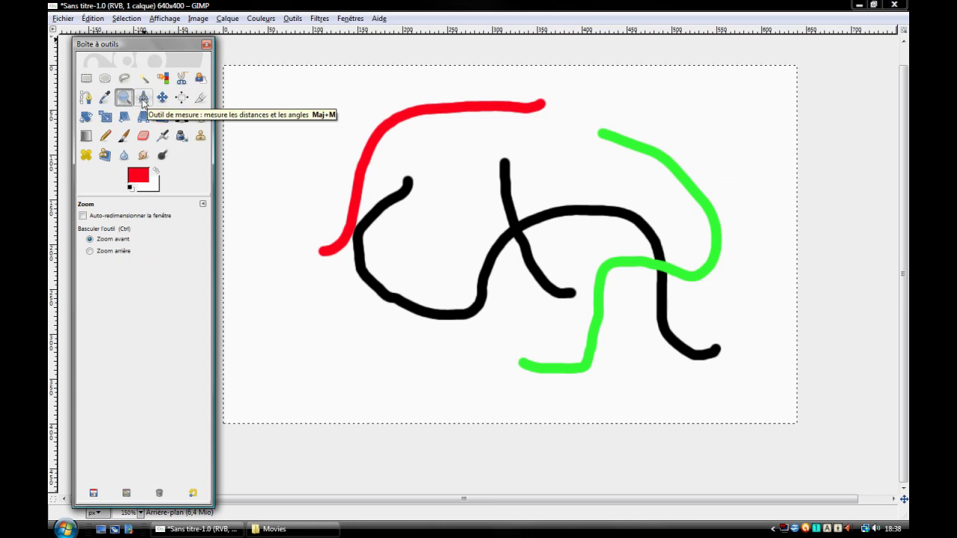
{"action": "left_click", "coordinate": [162, 98]}
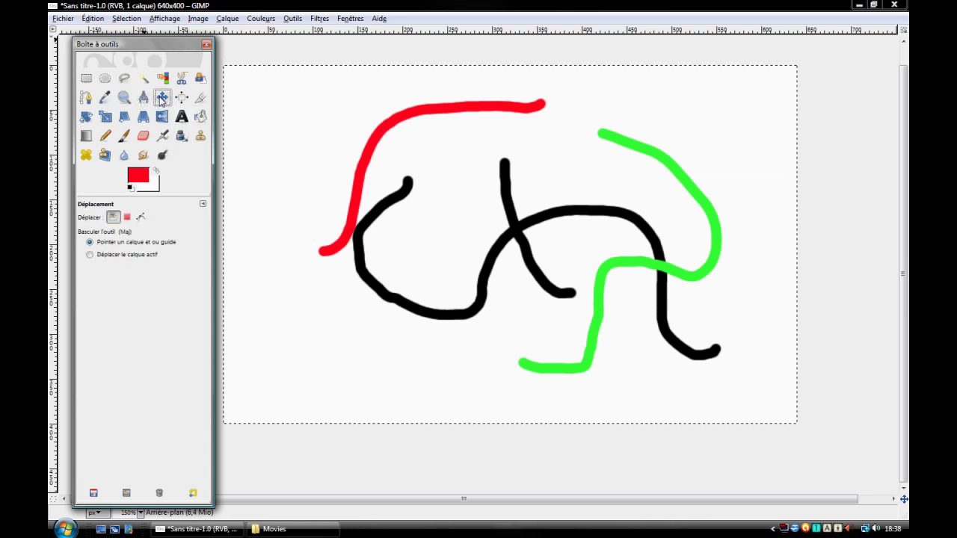
{"action": "mouse_move", "coordinate": [370, 159]}
{"action": "left_mouse_down"}
{"action": "mouse_move", "coordinate": [450, 165]}
{"action": "mouse_move", "coordinate": [433, 147]}
{"action": "mouse_move", "coordinate": [370, 182]}
{"action": "mouse_move", "coordinate": [380, 192]}
{"action": "left_mouse_up"}
{"action": "key", "text": "shift+m"}
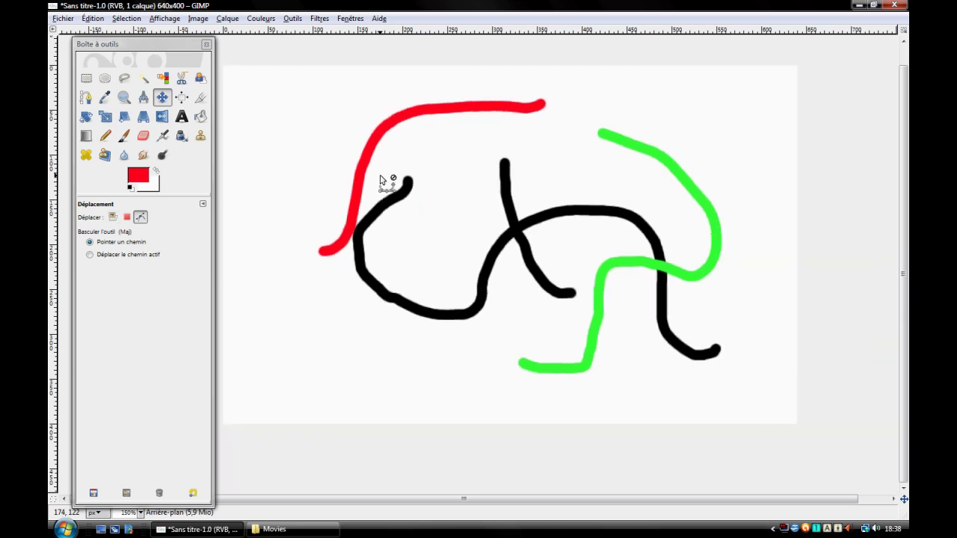
{"action": "key", "text": "shift+m"}
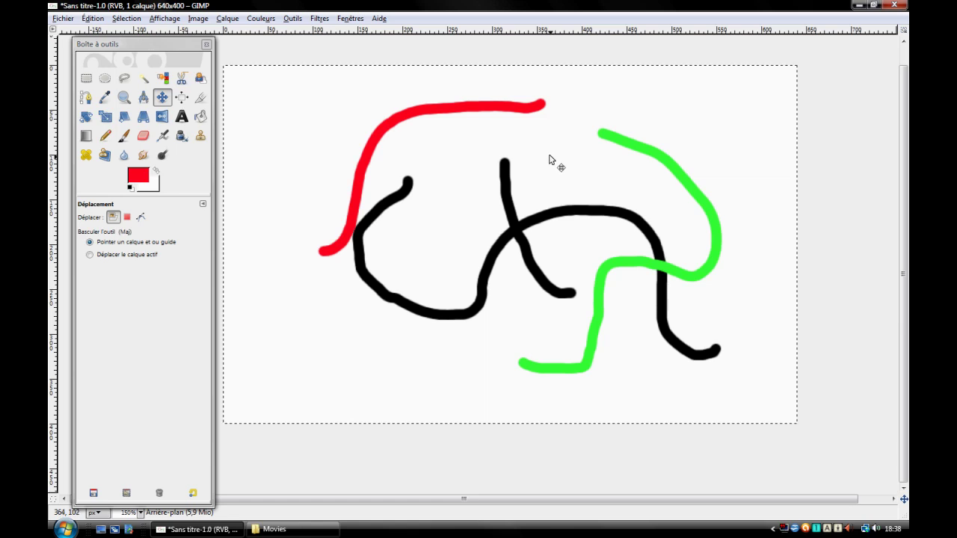
{"action": "left_click", "coordinate": [92, 17]}
{"action": "left_click", "coordinate": [90, 25]}
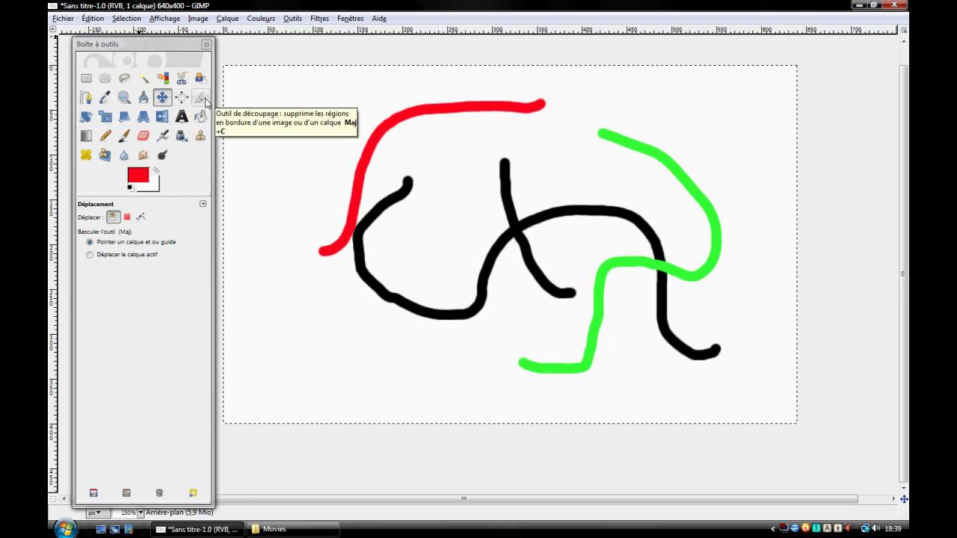
{"action": "left_click", "coordinate": [201, 97]}
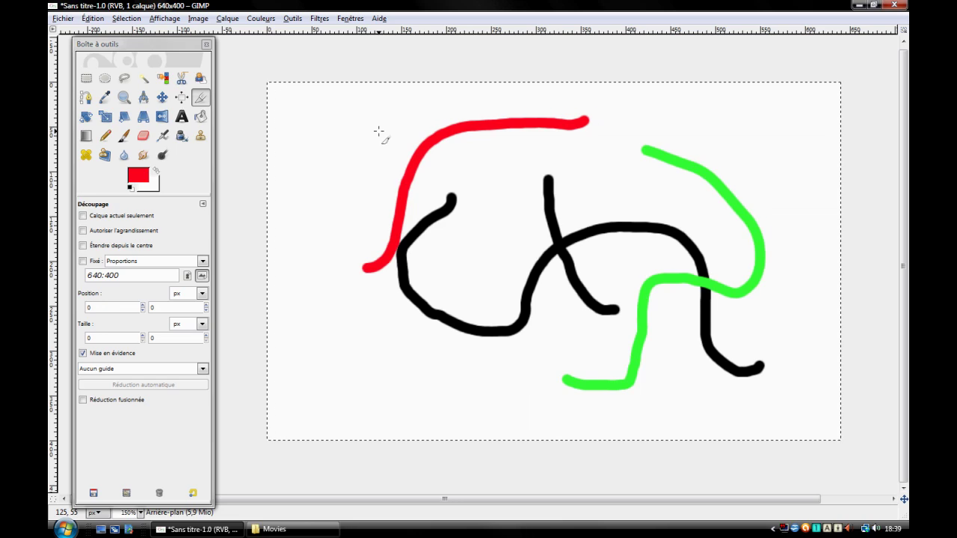
{"action": "key", "text": "1"}
{"action": "left_click", "coordinate": [320, 110]}
{"action": "left_click_drag", "start_coordinate": [320, 111], "coordinate": [533, 288]}
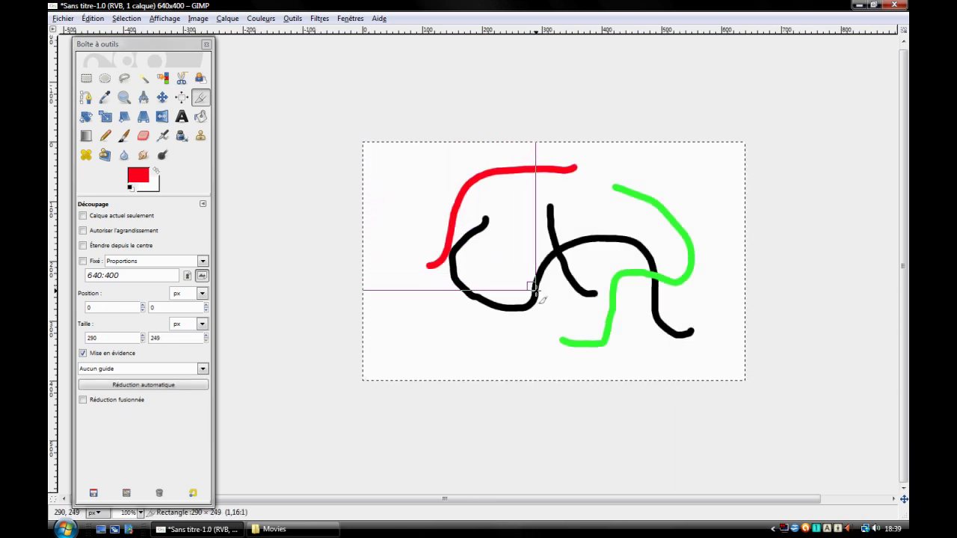
{"action": "mouse_move", "coordinate": [532, 288]}
{"action": "left_mouse_down"}
{"action": "mouse_move", "coordinate": [414, 226]}
{"action": "mouse_move", "coordinate": [542, 285]}
{"action": "left_mouse_up"}
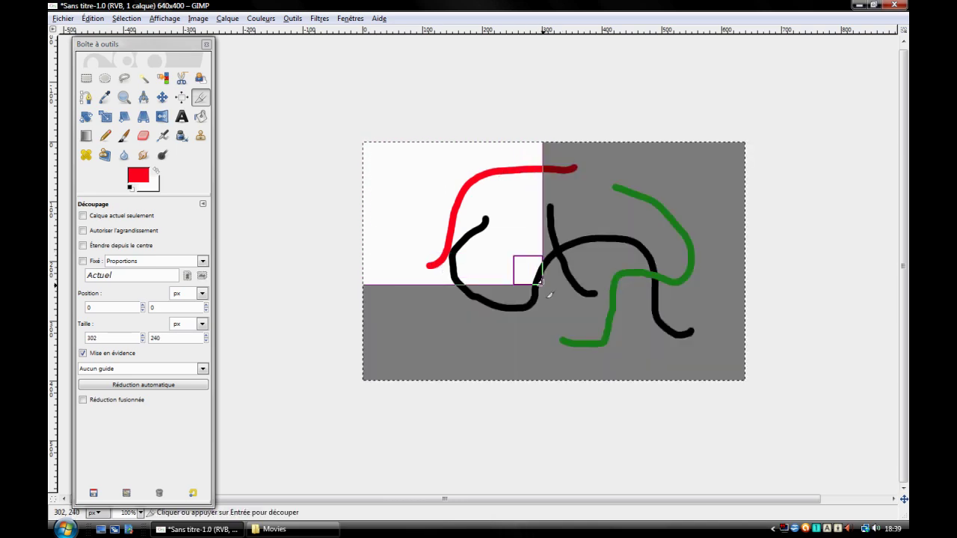
{"action": "left_click", "coordinate": [524, 247]}
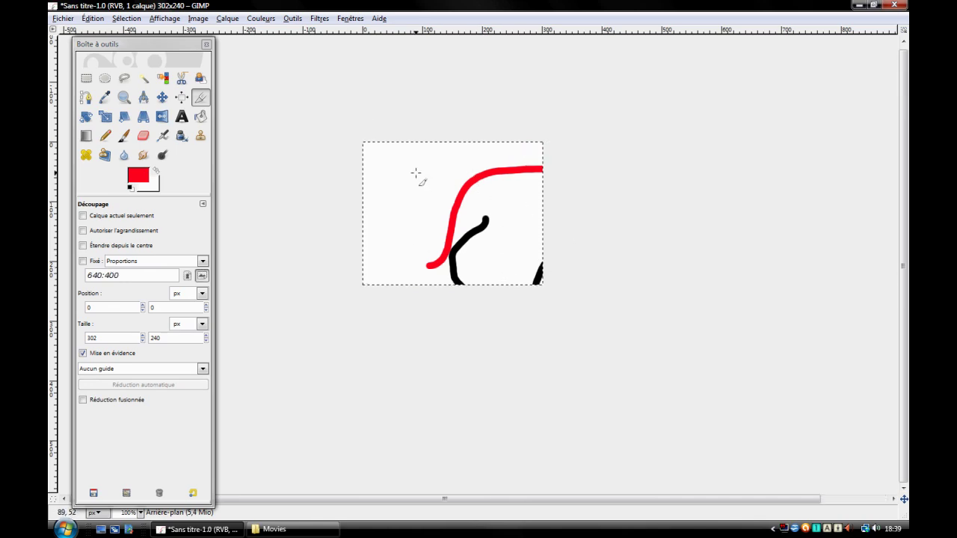
{"action": "key", "text": "ctrl+z"}
{"action": "left_click_drag", "start_coordinate": [333, 127], "coordinate": [531, 278]}
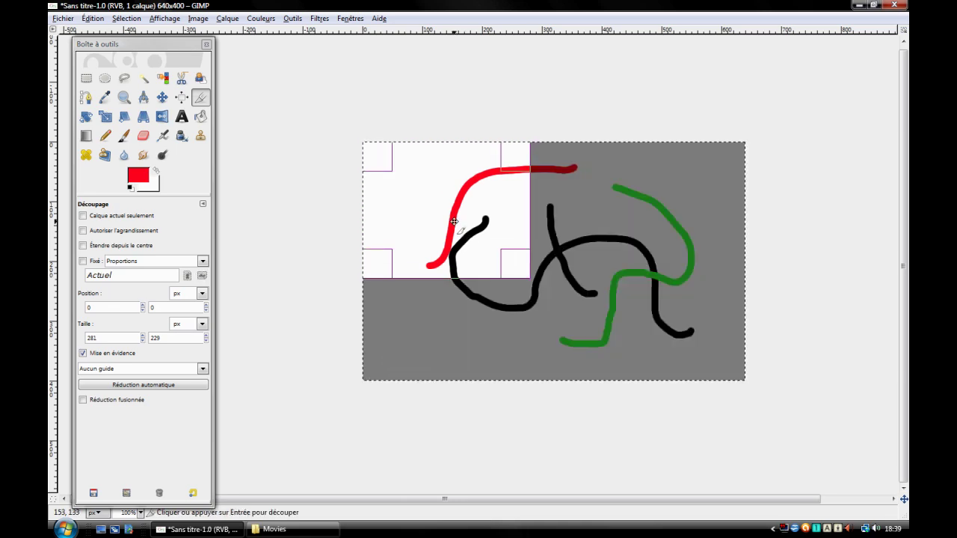
{"action": "left_click", "coordinate": [454, 221]}
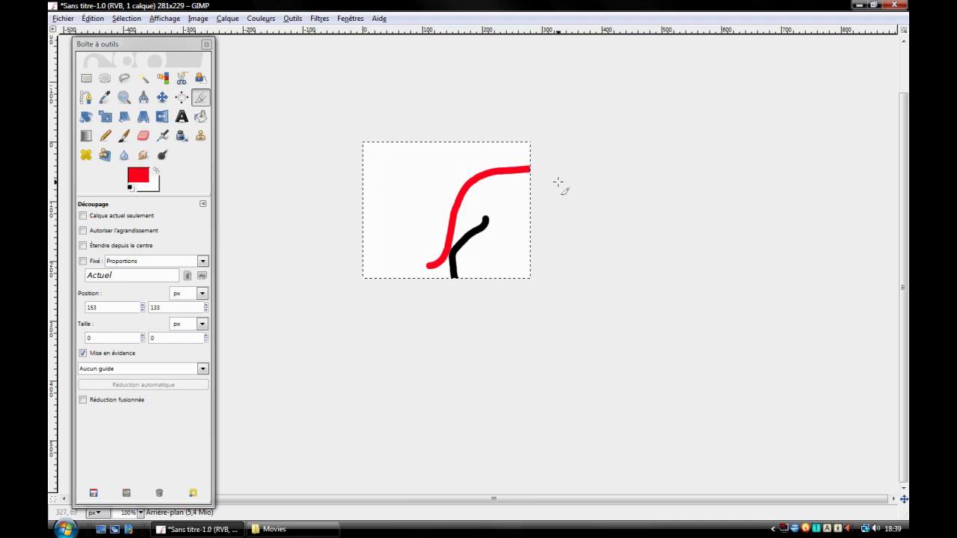
{"action": "key", "text": "ctrl+z"}
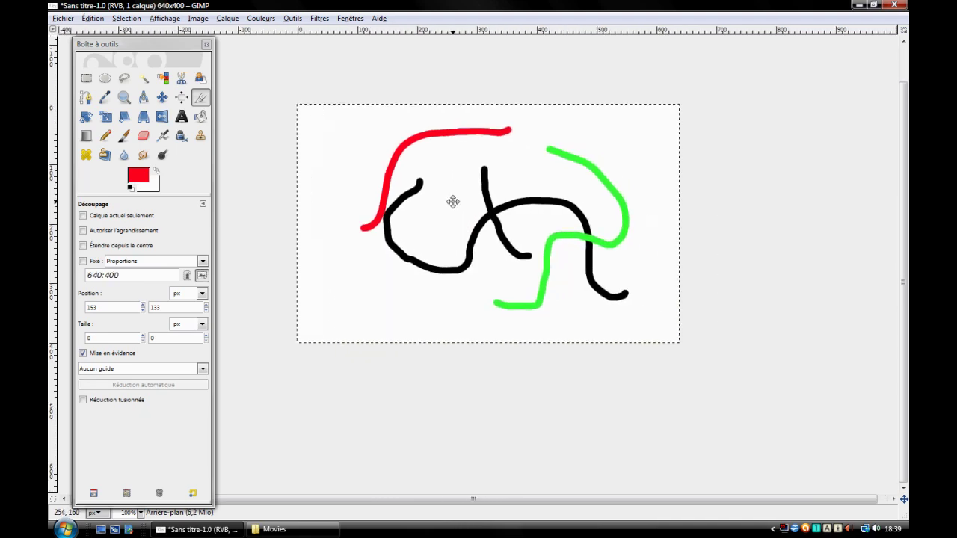
Rotate the layer about −50°, apply it, then undo the rotation.
{"action": "left_click", "coordinate": [80, 123]}
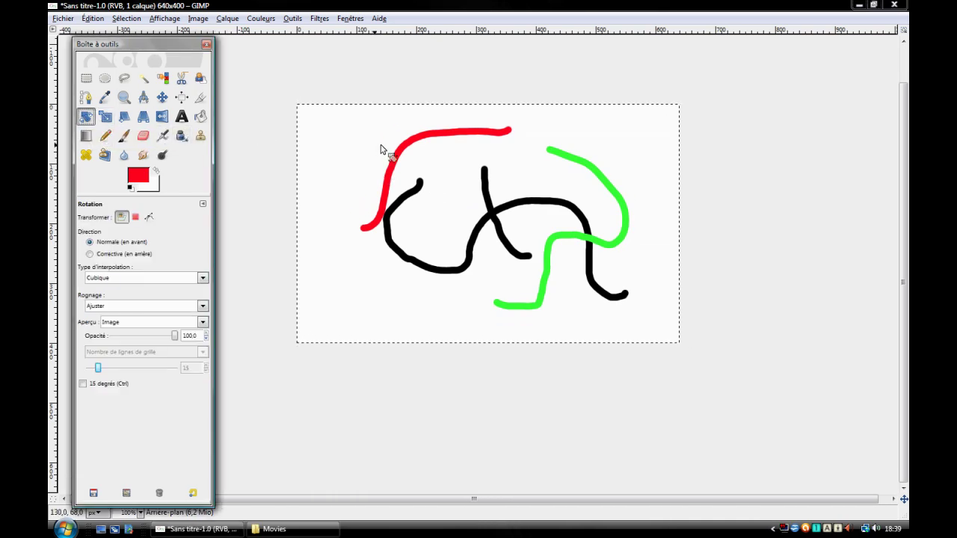
{"action": "left_click_drag", "start_coordinate": [356, 145], "coordinate": [350, 158]}
{"action": "left_click_drag", "start_coordinate": [329, 216], "coordinate": [338, 282]}
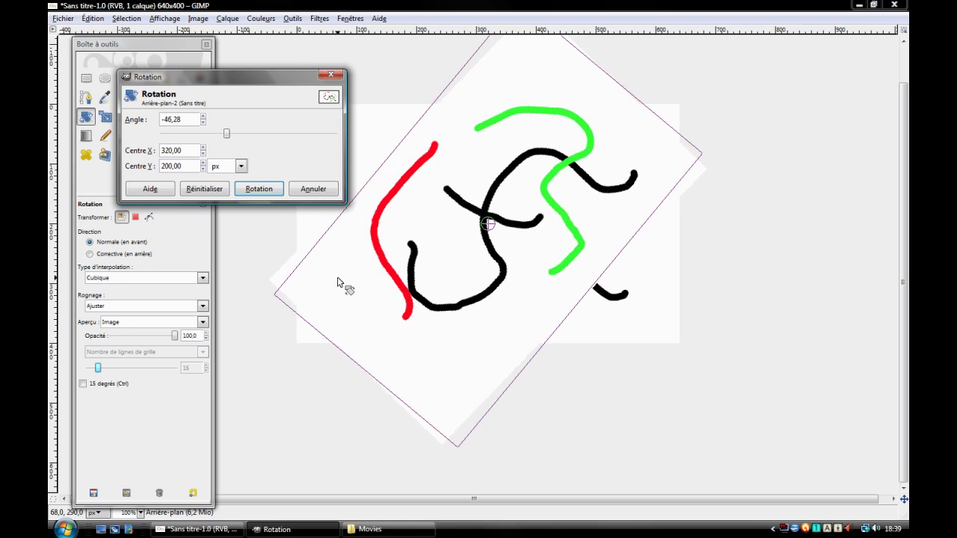
{"action": "left_click", "coordinate": [259, 188]}
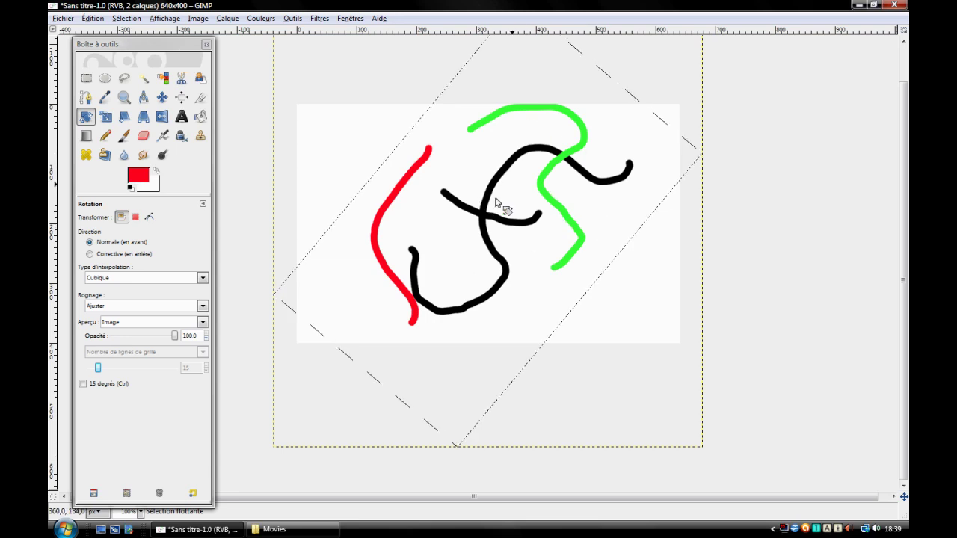
{"action": "left_click_drag", "start_coordinate": [547, 158], "coordinate": [537, 233]}
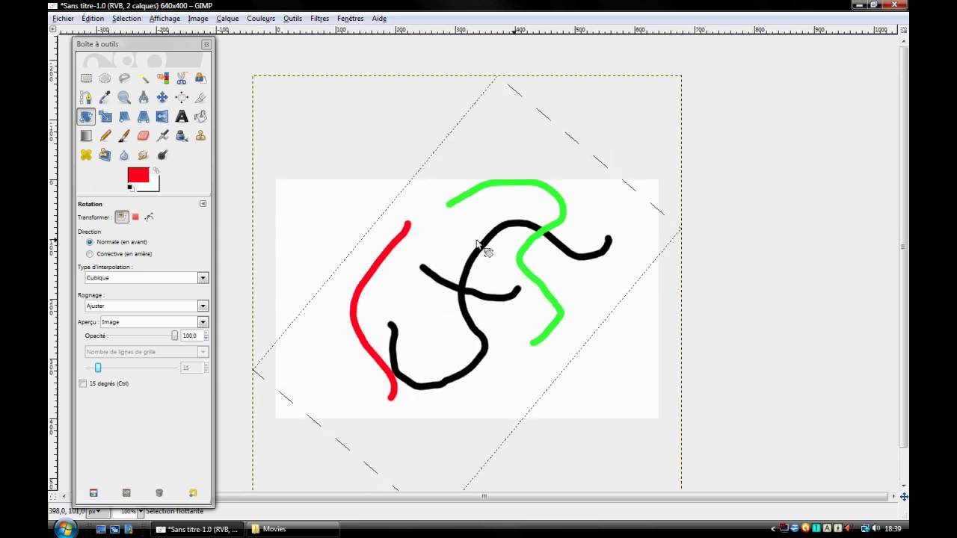
{"action": "key", "text": "ctrl+z"}
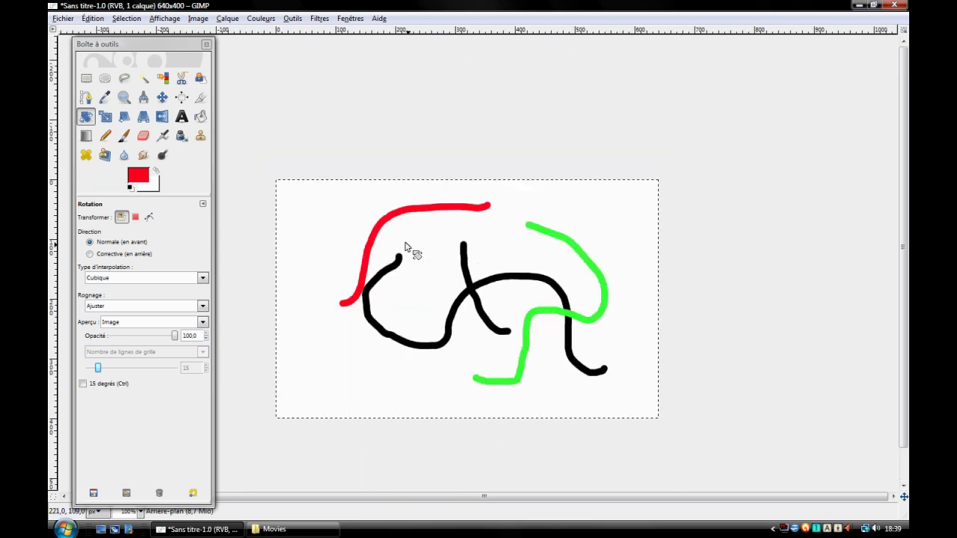
{"action": "left_click", "coordinate": [104, 117]}
{"action": "left_click", "coordinate": [322, 203]}
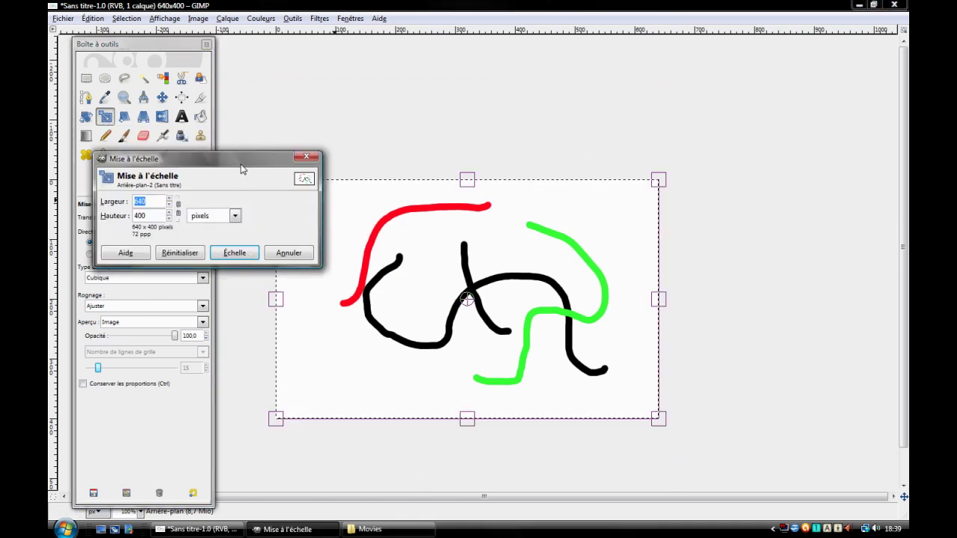
{"action": "left_click_drag", "start_coordinate": [241, 168], "coordinate": [194, 121]}
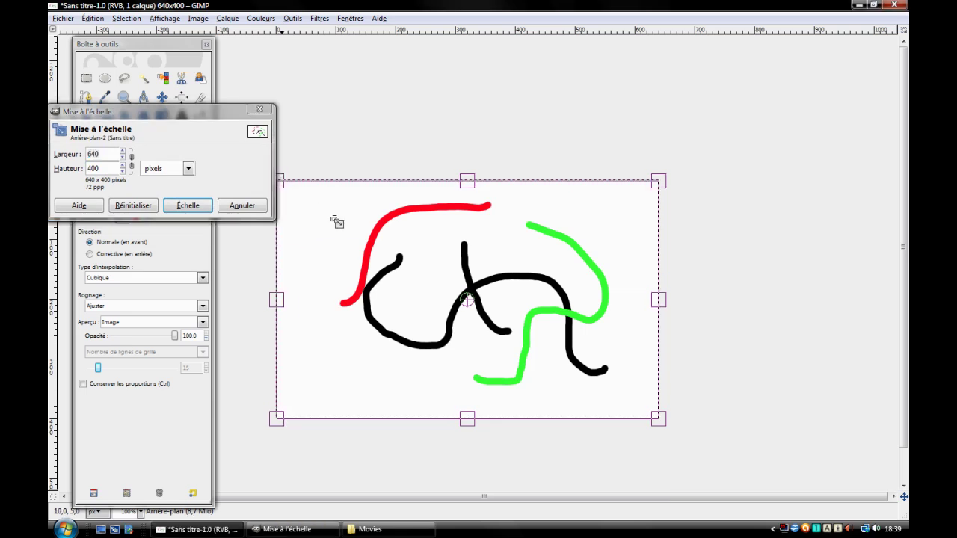
{"action": "left_click_drag", "start_coordinate": [337, 222], "coordinate": [411, 268]}
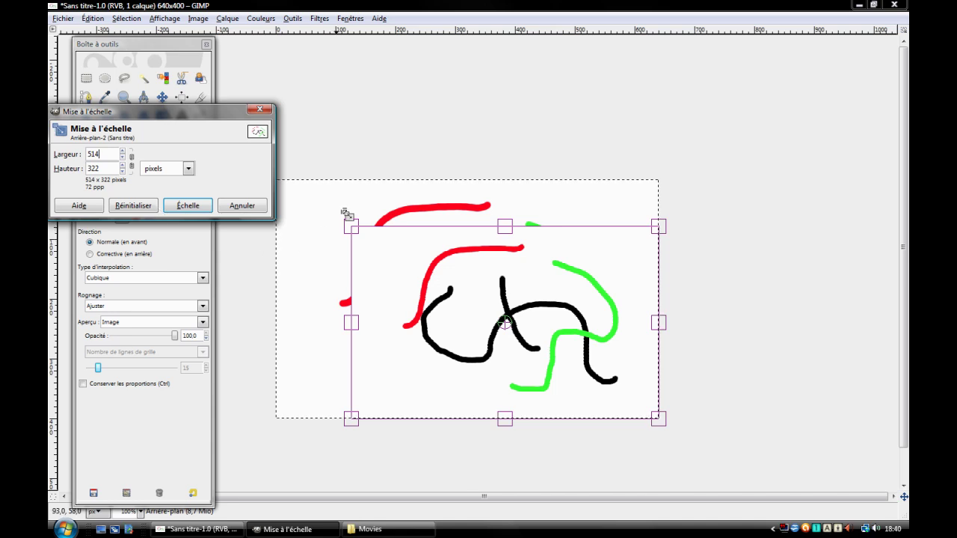
{"action": "mouse_move", "coordinate": [356, 229]}
{"action": "left_mouse_down"}
{"action": "mouse_move", "coordinate": [428, 284]}
{"action": "mouse_move", "coordinate": [364, 259]}
{"action": "mouse_move", "coordinate": [265, 257]}
{"action": "mouse_move", "coordinate": [317, 170]}
{"action": "mouse_move", "coordinate": [338, 196]}
{"action": "left_mouse_up"}
{"action": "left_click", "coordinate": [231, 207]}
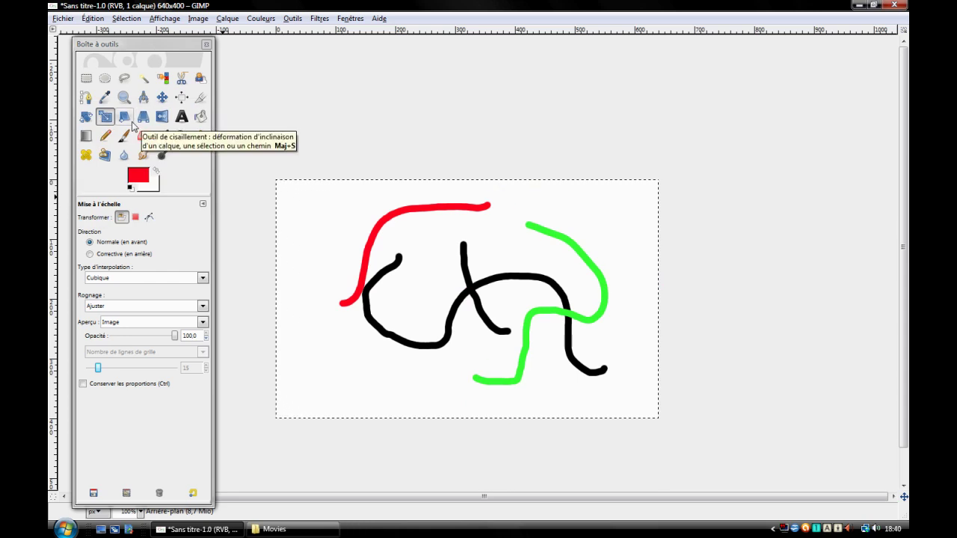
{"action": "left_click", "coordinate": [133, 123]}
{"action": "left_click_drag", "start_coordinate": [316, 218], "coordinate": [436, 271]}
{"action": "left_click", "coordinate": [328, 172]}
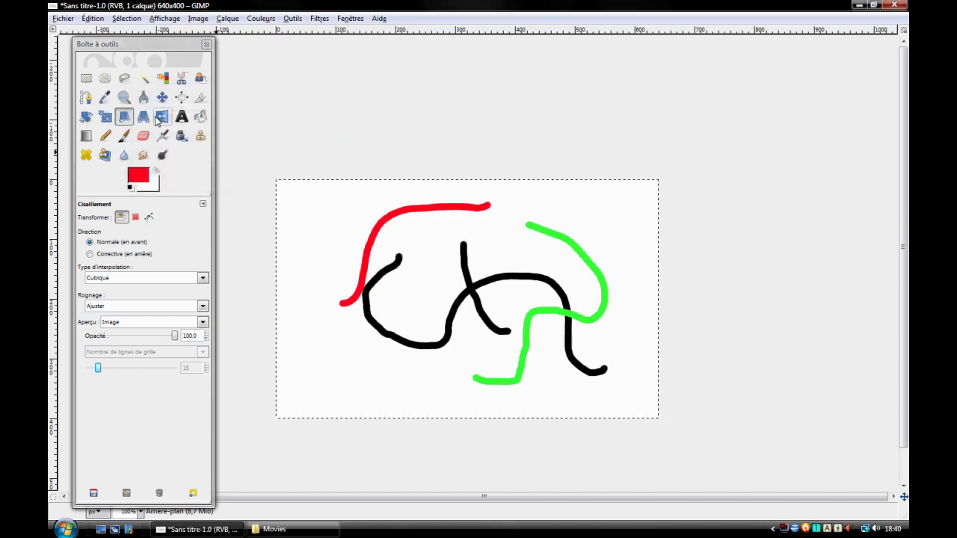
{"action": "left_click", "coordinate": [161, 119]}
{"action": "left_click", "coordinate": [143, 116]}
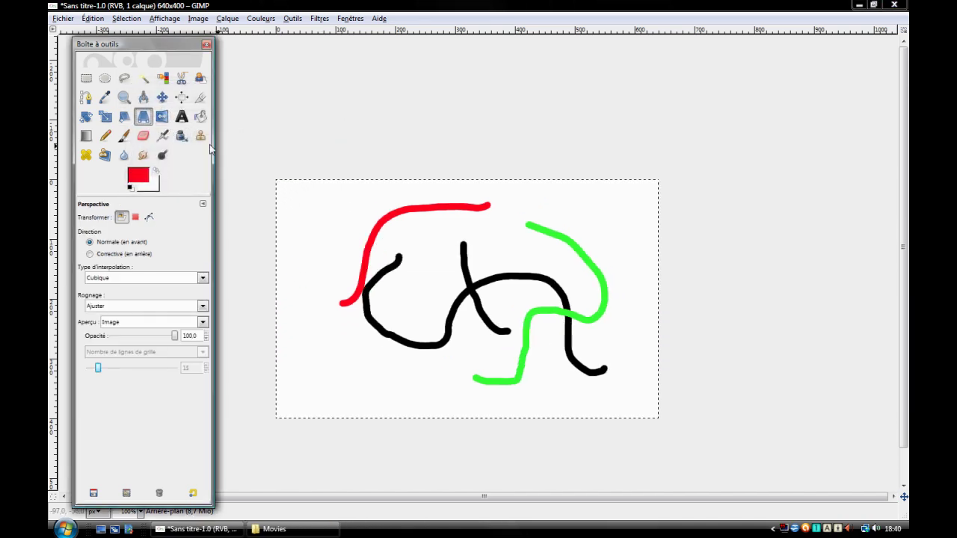
{"action": "left_click_drag", "start_coordinate": [530, 299], "coordinate": [525, 370]}
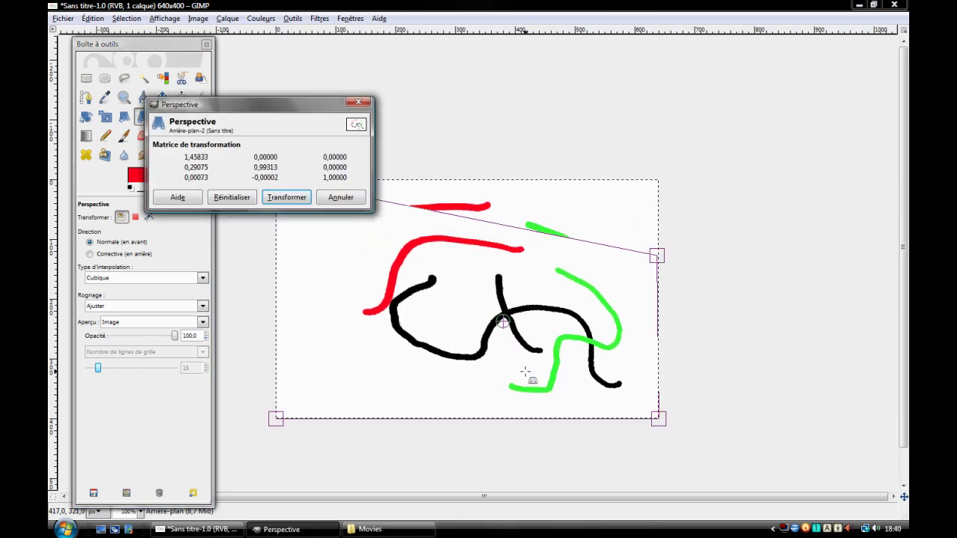
{"action": "left_click", "coordinate": [340, 198]}
{"action": "left_click", "coordinate": [162, 117]}
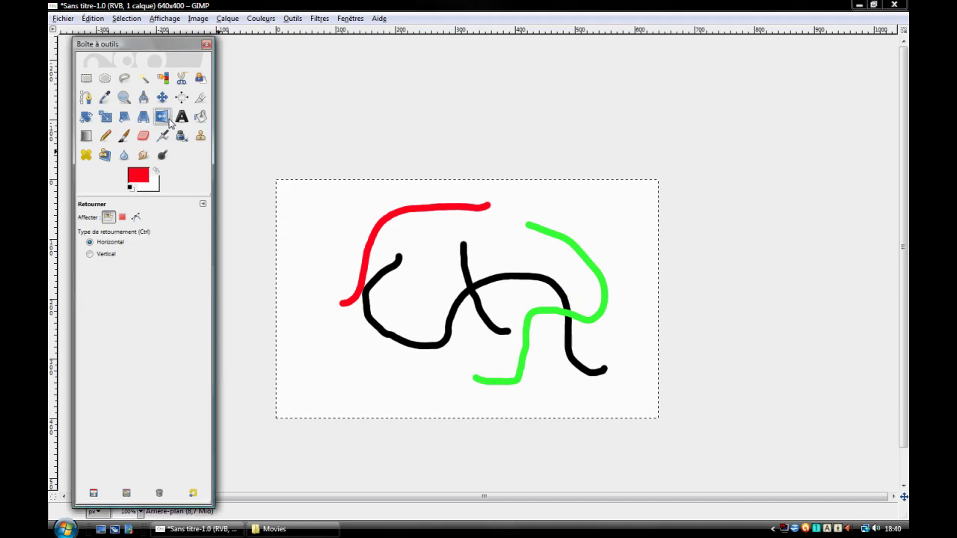
{"action": "left_click", "coordinate": [501, 289]}
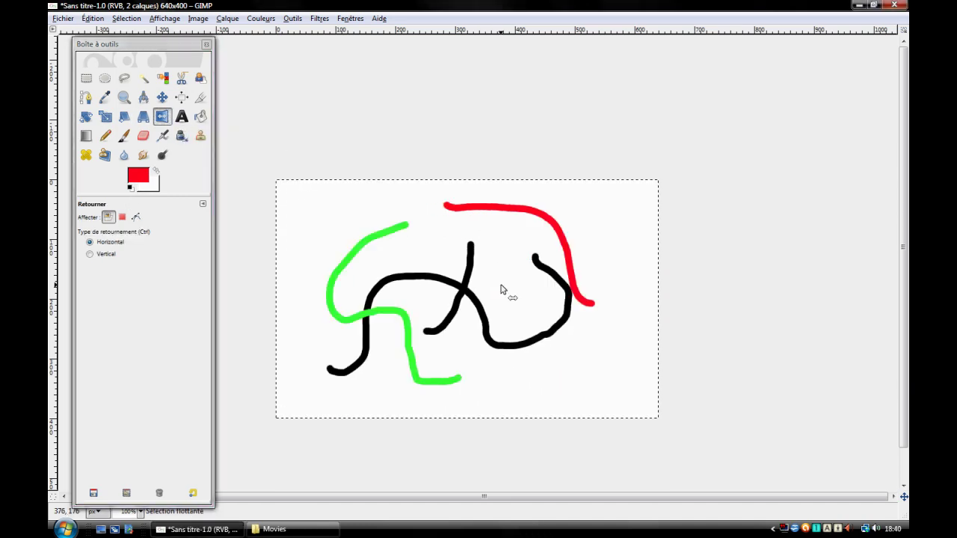
{"action": "left_click", "coordinate": [560, 289]}
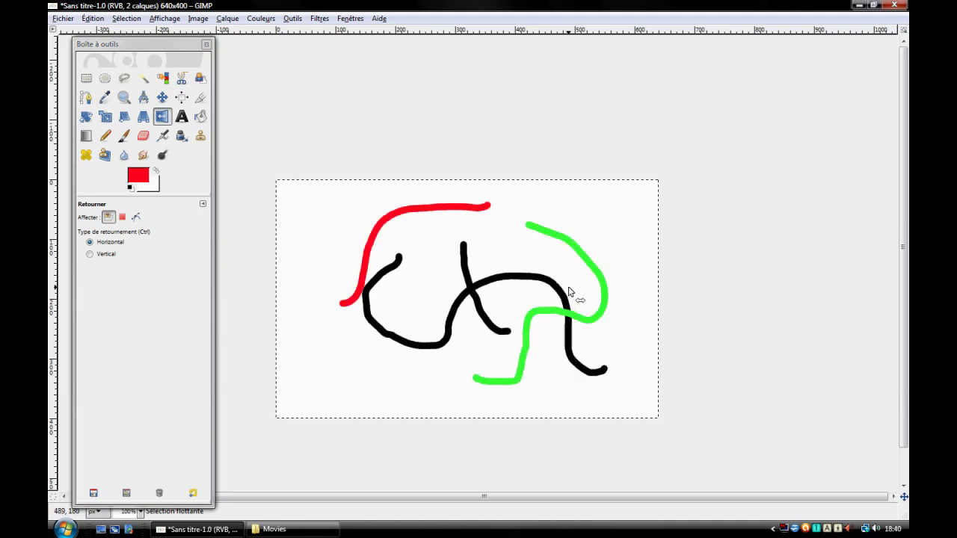
Draw a text box at the image's top-left and type the title 'Tuto gimp'.
{"action": "left_click", "coordinate": [180, 118]}
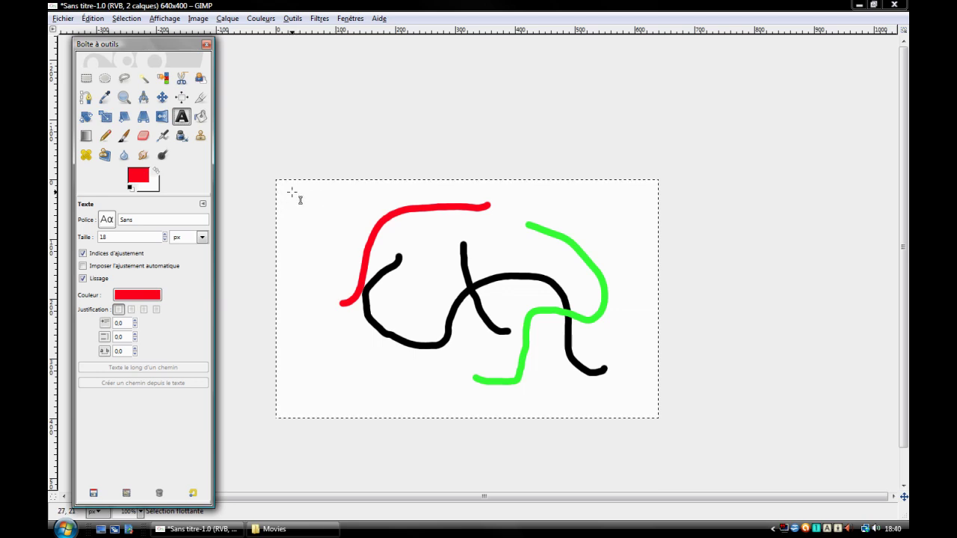
{"action": "left_click_drag", "start_coordinate": [291, 193], "coordinate": [347, 236]}
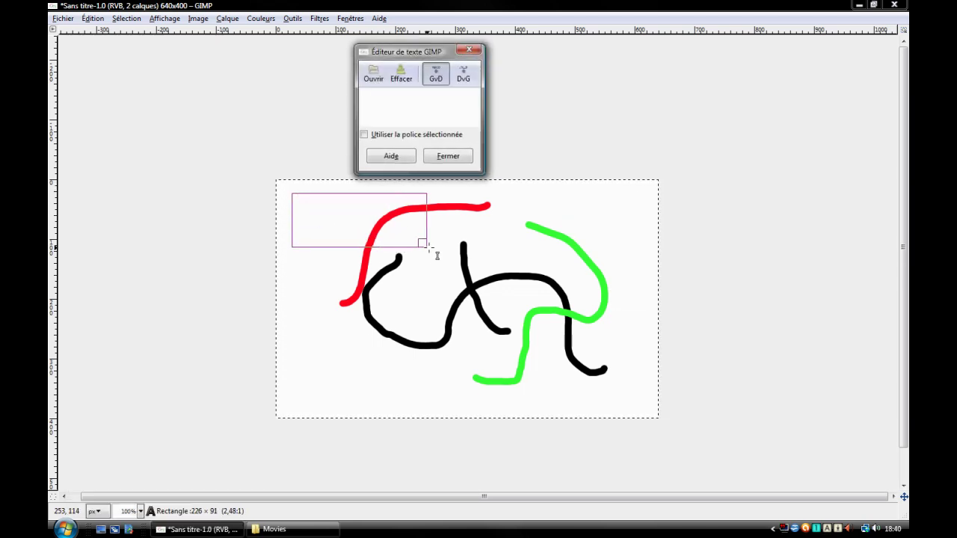
{"action": "left_click_drag", "start_coordinate": [348, 236], "coordinate": [436, 245]}
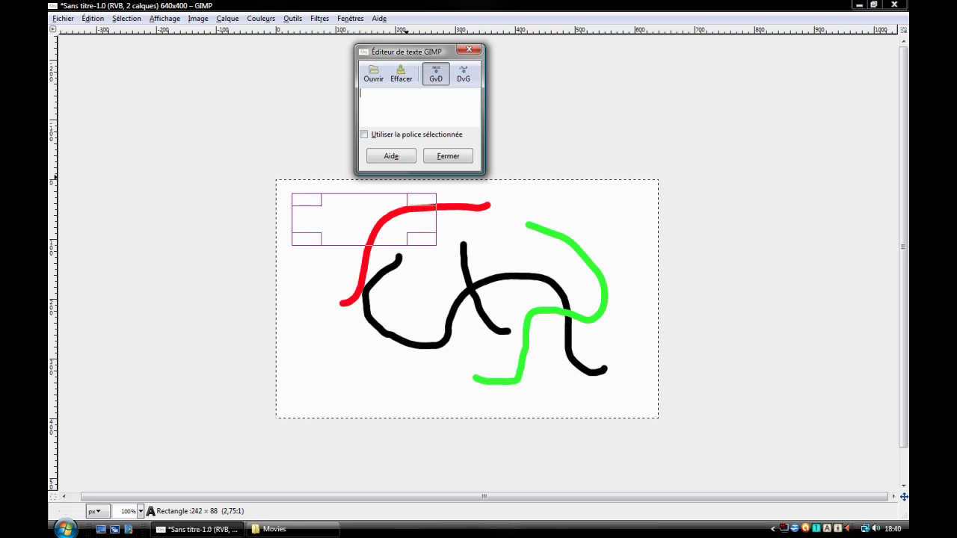
{"action": "type", "text": "Tuto gimp"}
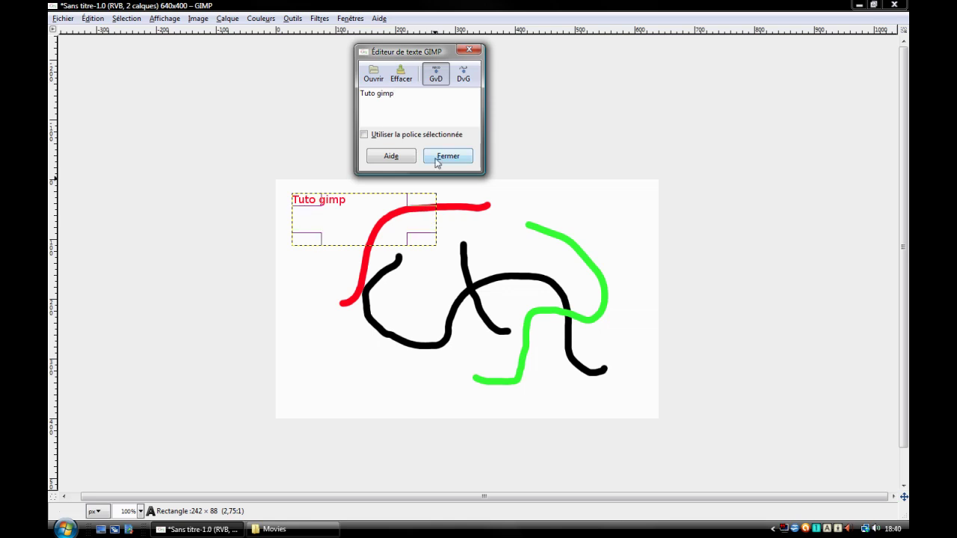
{"action": "left_click", "coordinate": [439, 157]}
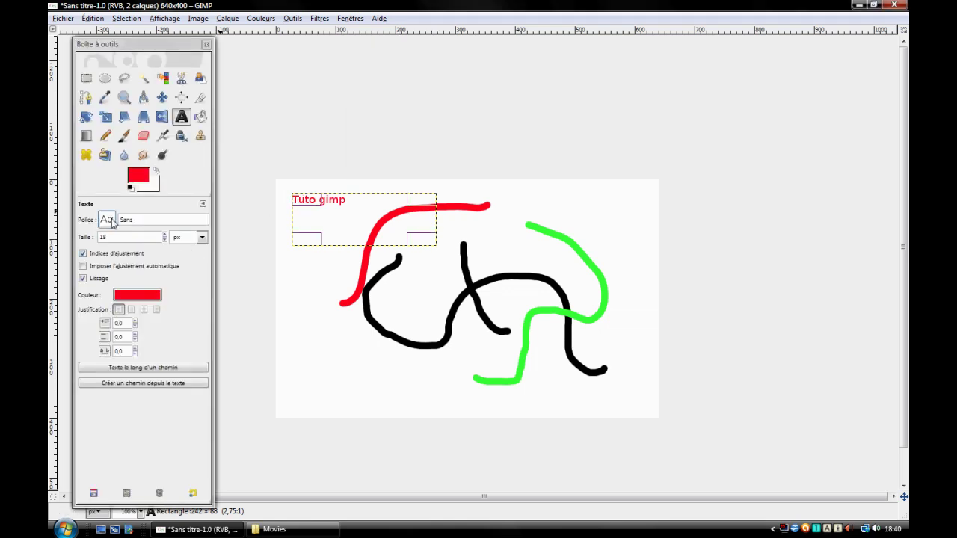
Set the title font to PhrasticMedium Thin at 52 px.
{"action": "left_click", "coordinate": [139, 223]}
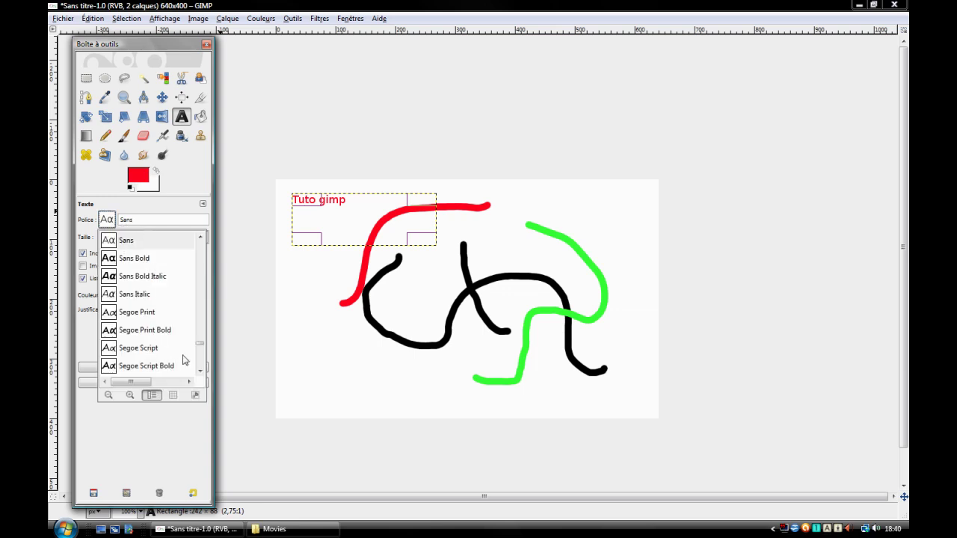
{"action": "left_click_drag", "start_coordinate": [202, 346], "coordinate": [202, 341]}
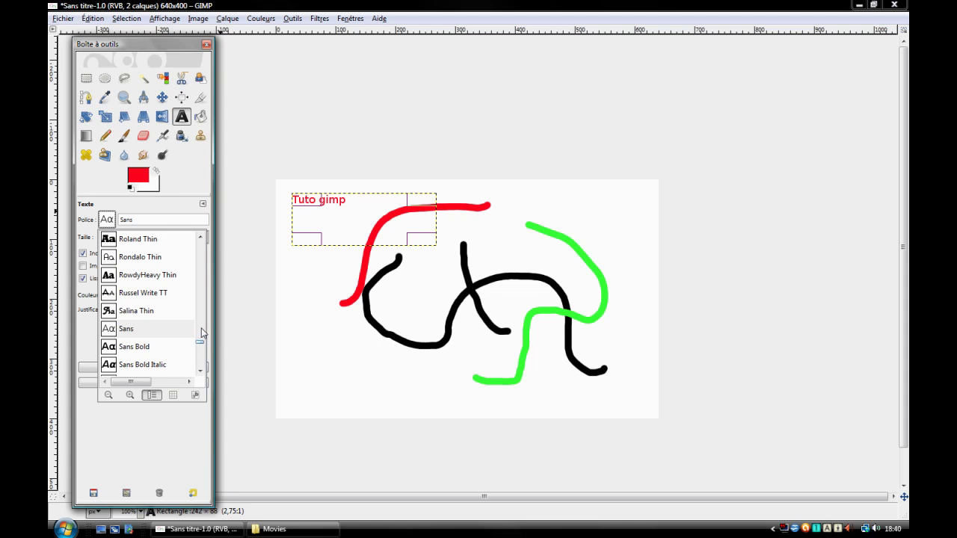
{"action": "scroll", "coordinate": [146, 255], "scroll_direction": "up", "scroll_amount": 2}
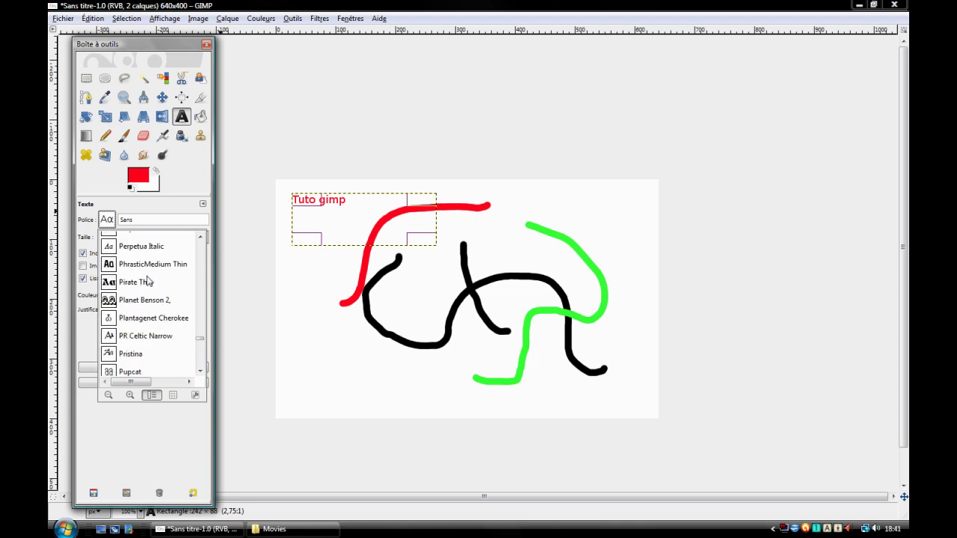
{"action": "left_click", "coordinate": [146, 265]}
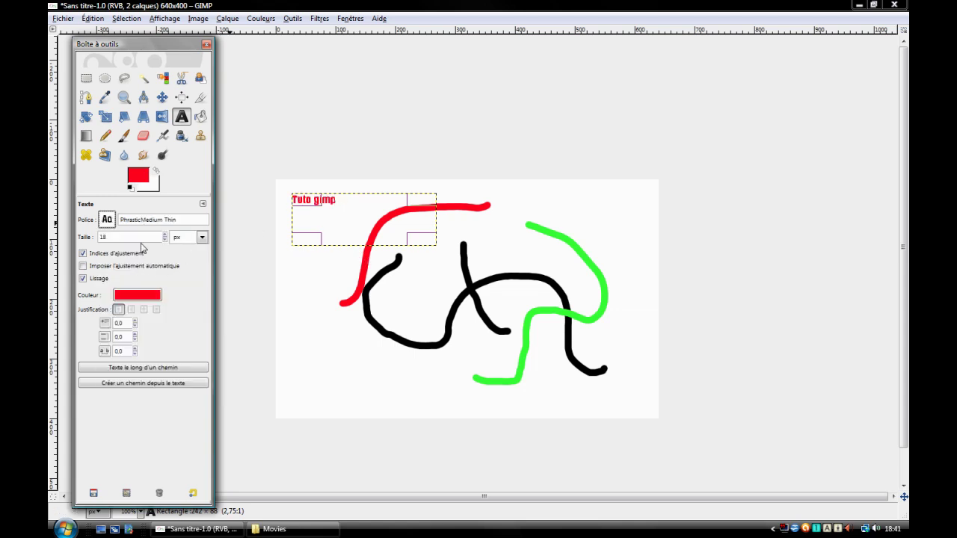
{"action": "left_click", "coordinate": [165, 234]}
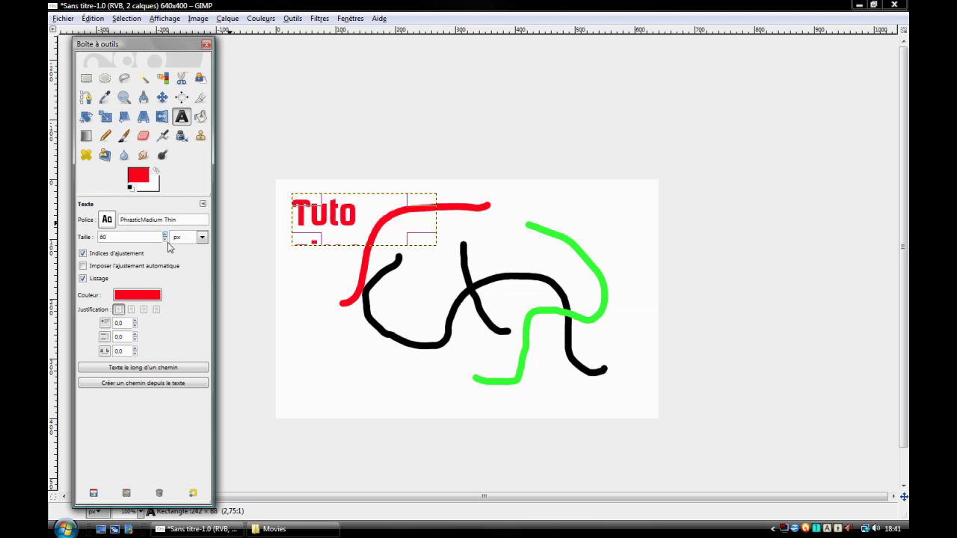
{"action": "left_click", "coordinate": [165, 239]}
{"action": "type", "text": "gimp"}
{"action": "left_click", "coordinate": [196, 238]}
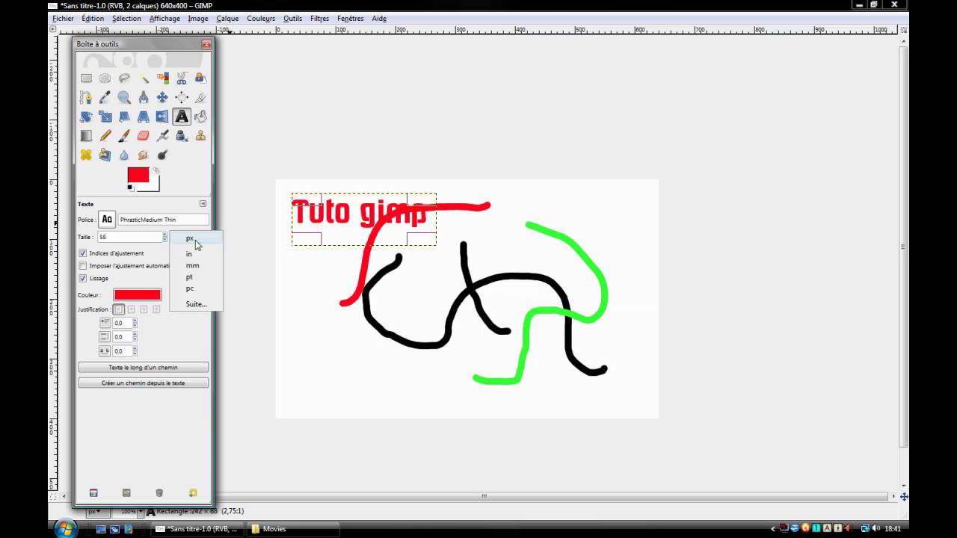
{"action": "left_click", "coordinate": [189, 237]}
{"action": "left_click", "coordinate": [164, 240]}
Colour the title text bright blue (003cfd).
{"action": "left_click", "coordinate": [137, 295]}
{"action": "mouse_move", "coordinate": [225, 227]}
{"action": "left_mouse_down"}
{"action": "mouse_move", "coordinate": [240, 228]}
{"action": "mouse_move", "coordinate": [273, 192]}
{"action": "left_mouse_up"}
{"action": "left_click_drag", "start_coordinate": [258, 158], "coordinate": [263, 140]}
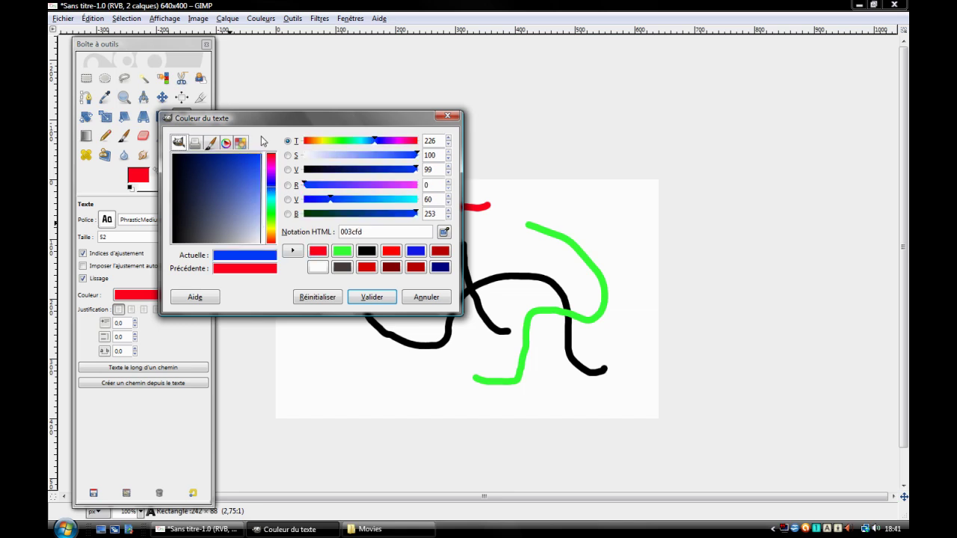
{"action": "left_click", "coordinate": [371, 298]}
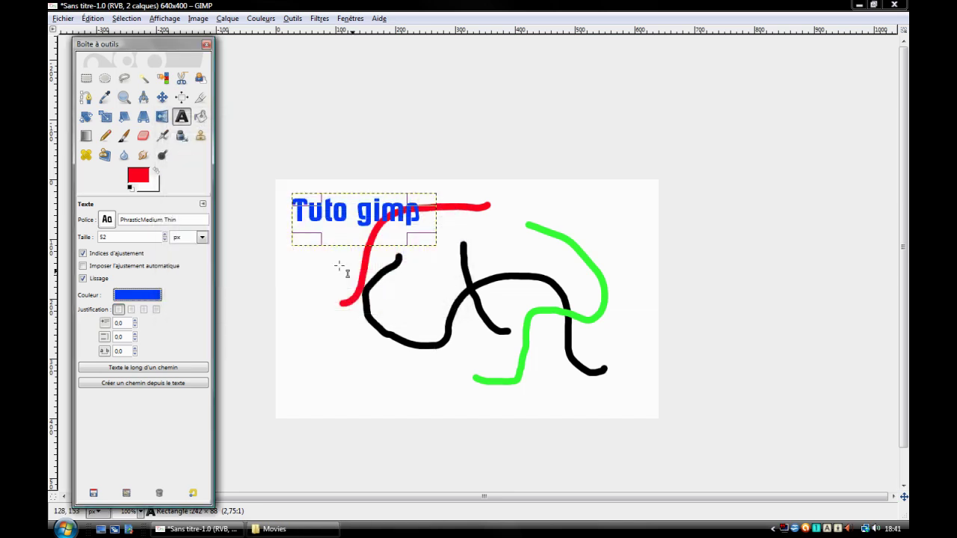
Leave text editing, choose the Paintbrush, and undo the title's blue colour and enlarged size.
{"action": "left_click", "coordinate": [519, 146]}
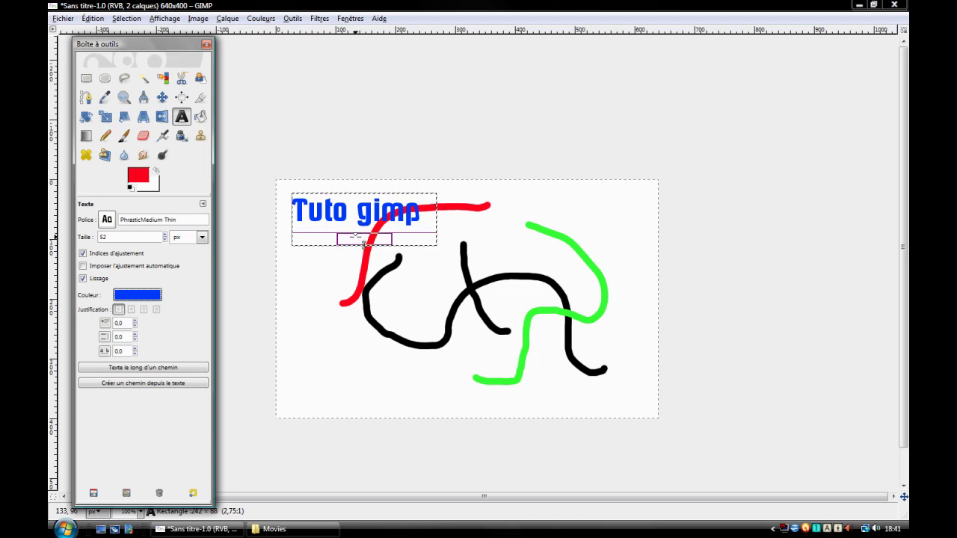
{"action": "left_click", "coordinate": [86, 78]}
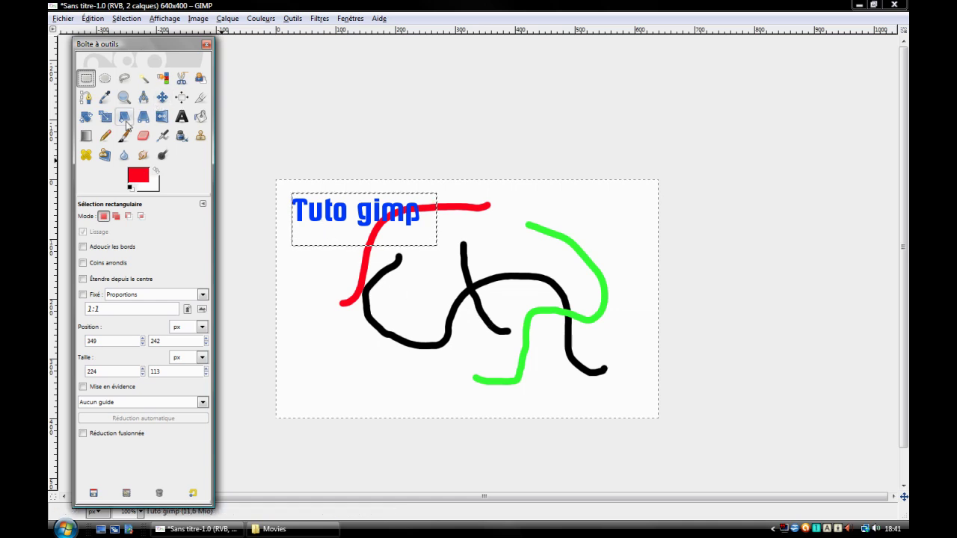
{"action": "left_click", "coordinate": [124, 137]}
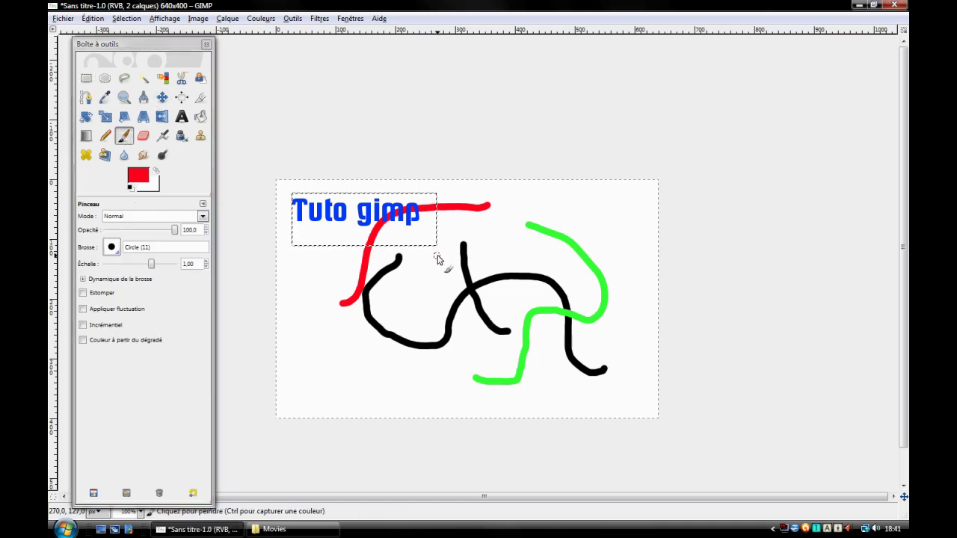
{"action": "key", "text": "ctrl"}
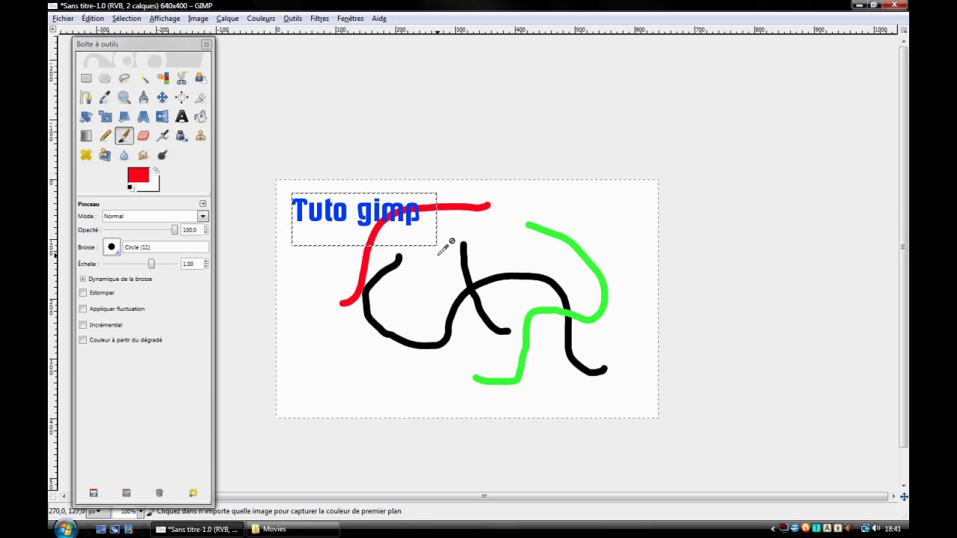
{"action": "key", "text": "ctrl+z"}
{"action": "key", "text": "ctrl+z"}
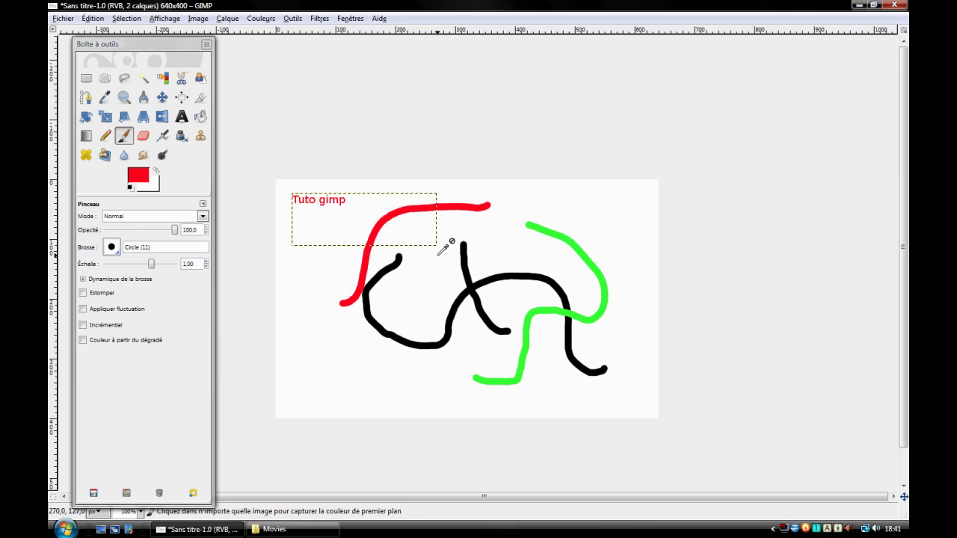
{"action": "key", "text": "ctrl+z"}
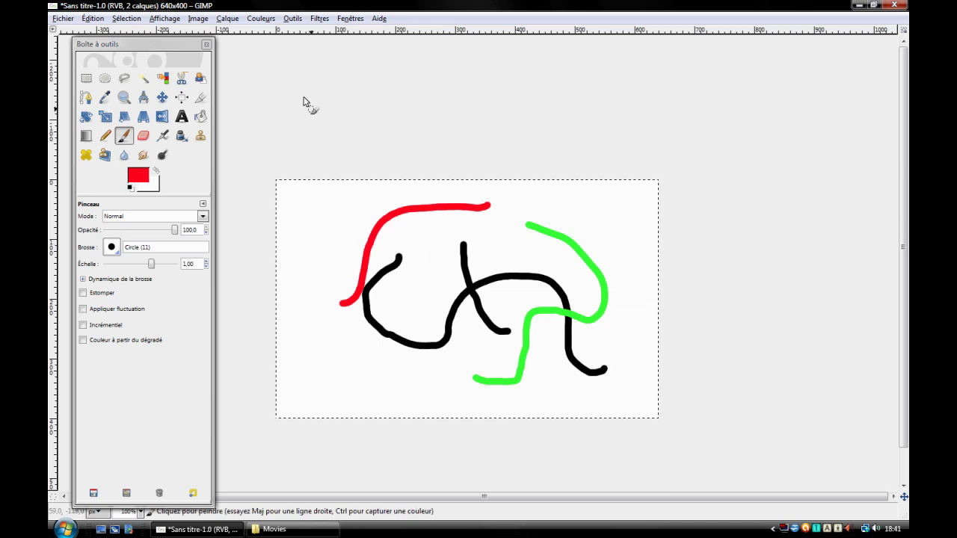
Choose Bucket Fill, zoom in, and set the foreground colour to blue.
{"action": "left_click", "coordinate": [201, 116]}
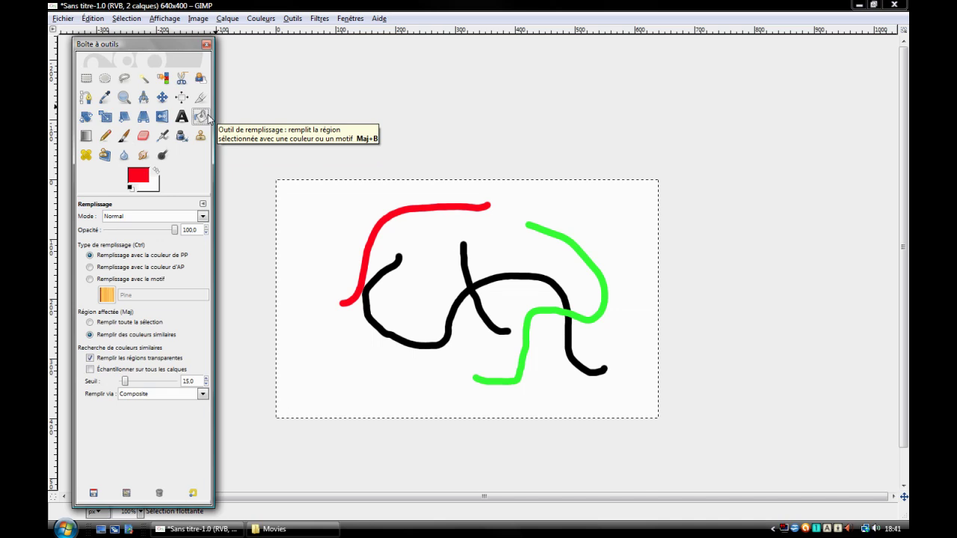
{"action": "key", "text": "plus"}
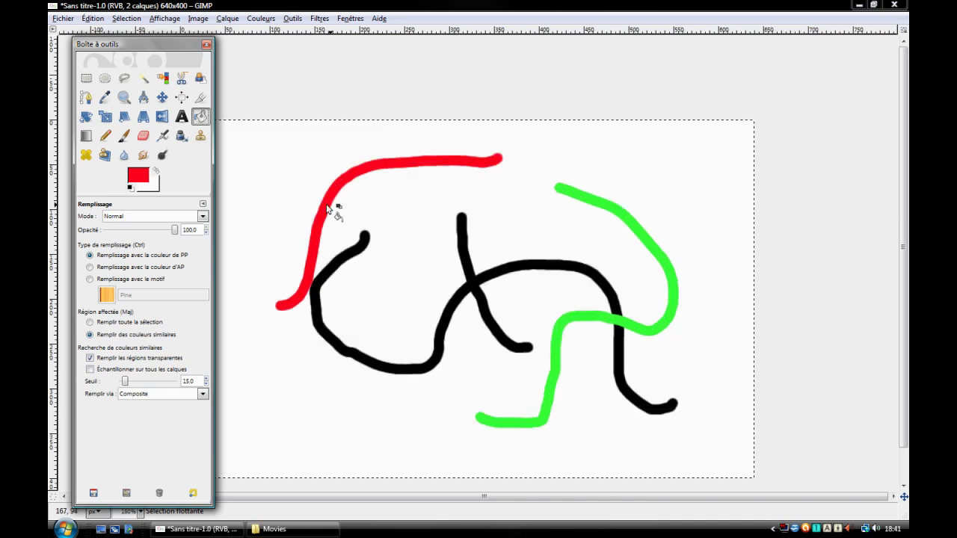
{"action": "key", "text": "plus"}
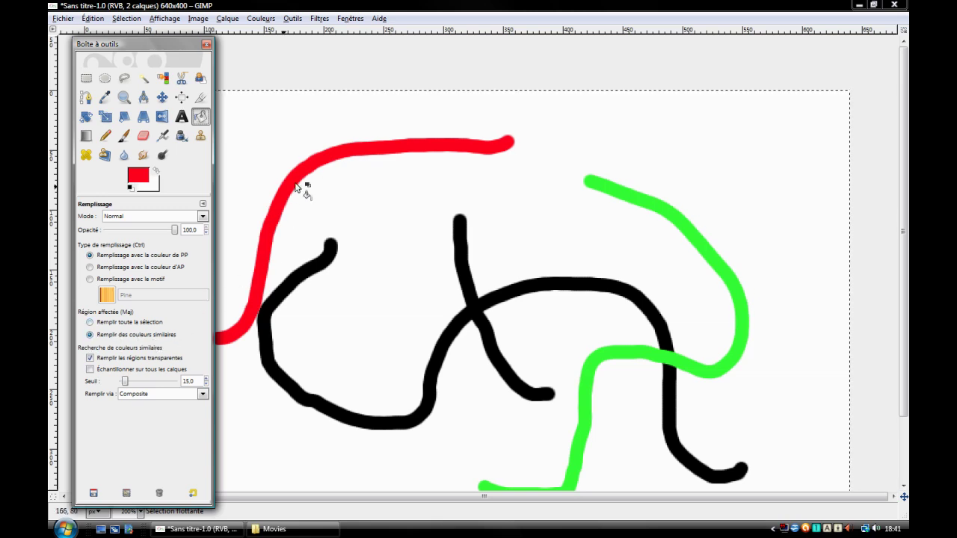
{"action": "left_click", "coordinate": [134, 179]}
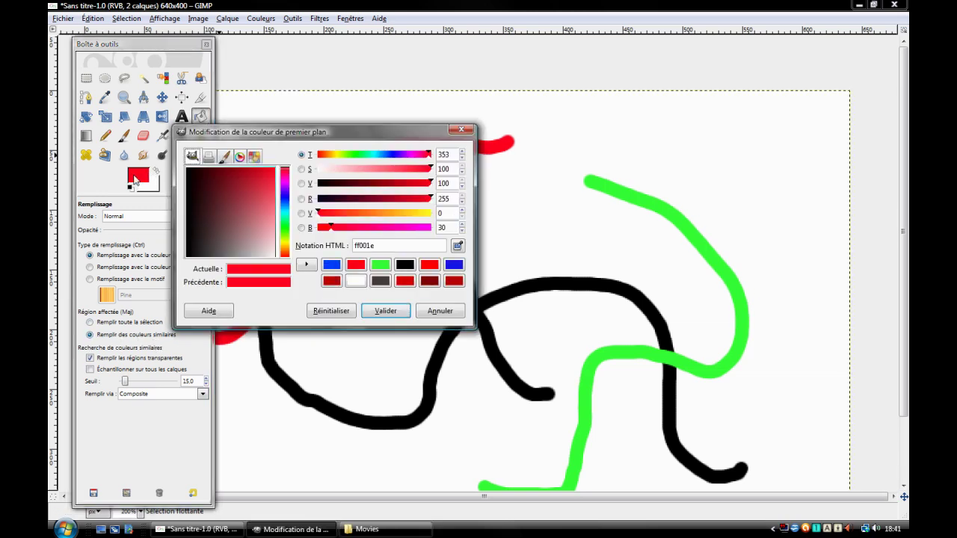
{"action": "left_click", "coordinate": [284, 198]}
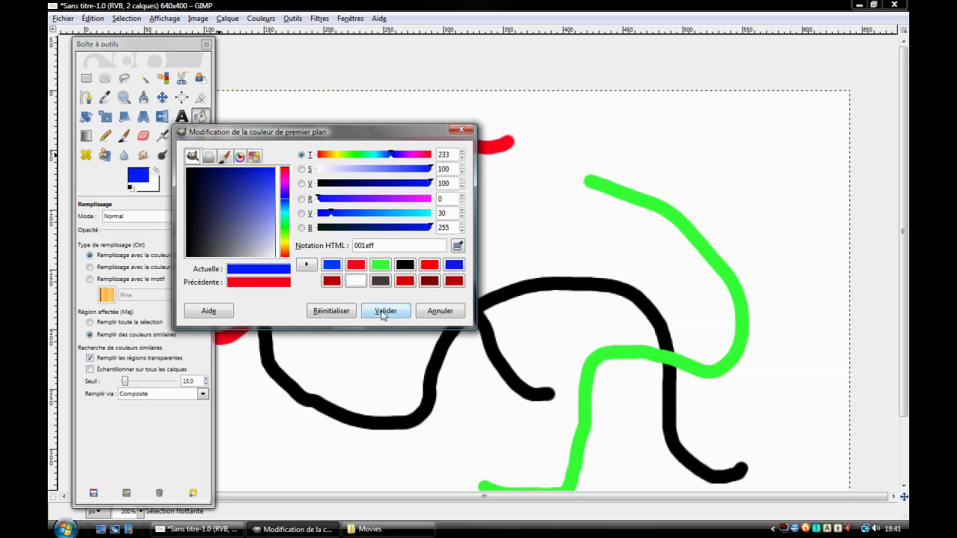
{"action": "left_click", "coordinate": [386, 310]}
Fill the top red stroke with blue (001eff), inspect its red fringe, then click the stroke again.
{"action": "left_click", "coordinate": [379, 153]}
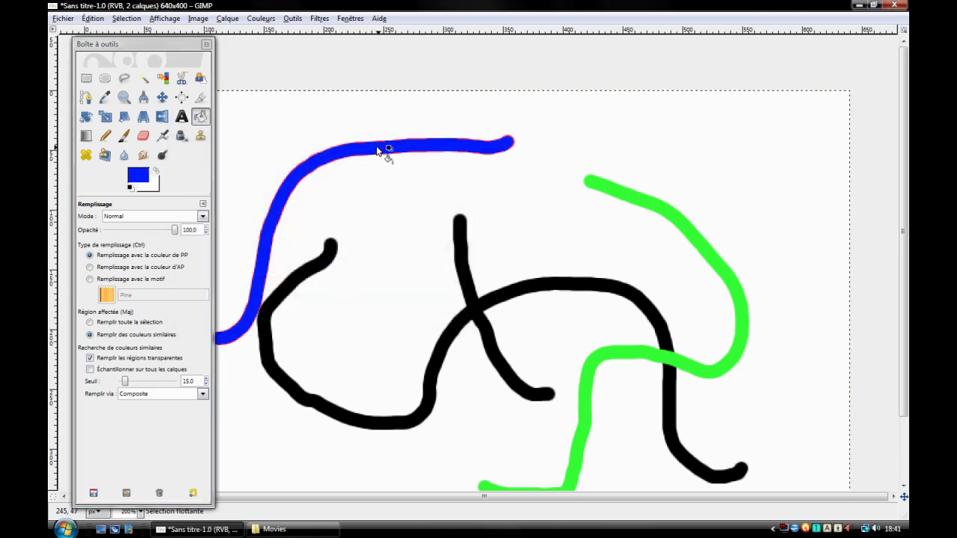
{"action": "scroll", "coordinate": [420, 222], "scroll_direction": "left", "scroll_amount": 2}
{"action": "scroll", "coordinate": [420, 222], "scroll_direction": "down", "scroll_amount": 1}
{"action": "scroll", "coordinate": [471, 215], "scroll_direction": "left", "scroll_amount": 3}
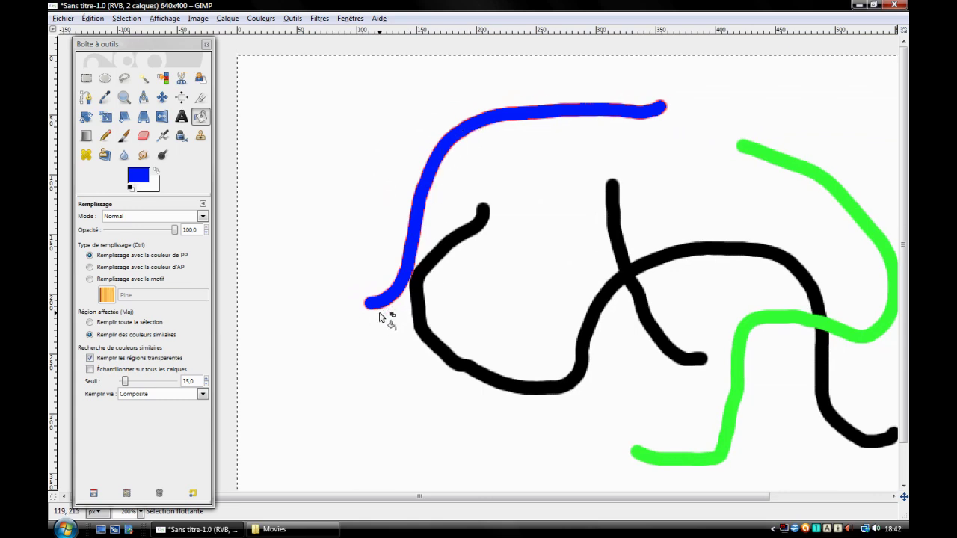
{"action": "scroll", "coordinate": [381, 316], "scroll_direction": "up", "scroll_amount": 4}
{"action": "scroll", "coordinate": [381, 315], "scroll_direction": "up", "scroll_amount": 2}
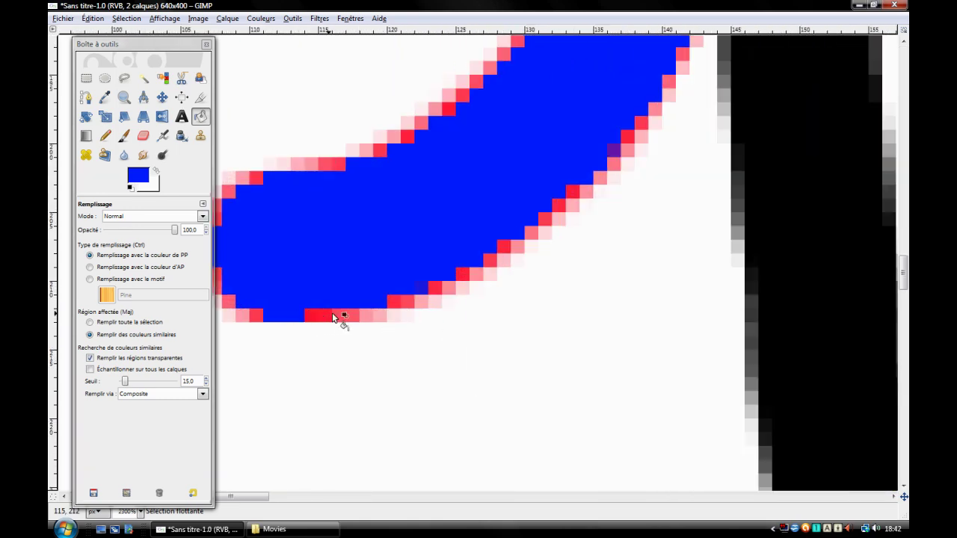
{"action": "scroll", "coordinate": [622, 203], "scroll_direction": "down", "scroll_amount": 2}
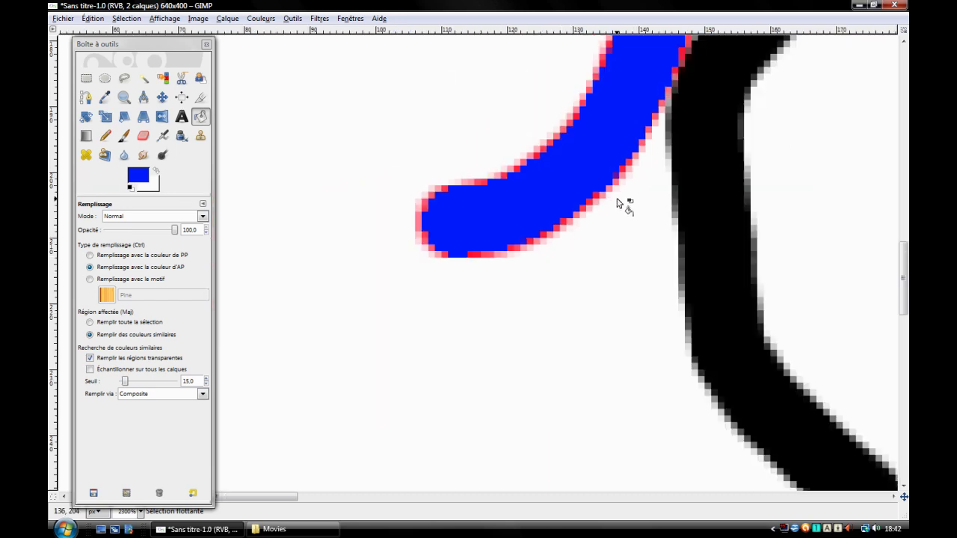
{"action": "scroll", "coordinate": [622, 203], "scroll_direction": "down", "scroll_amount": 3}
{"action": "scroll", "coordinate": [536, 275], "scroll_direction": "down", "scroll_amount": 1}
{"action": "scroll", "coordinate": [523, 292], "scroll_direction": "down", "scroll_amount": 1}
{"action": "scroll", "coordinate": [367, 177], "scroll_direction": "down", "scroll_amount": 2}
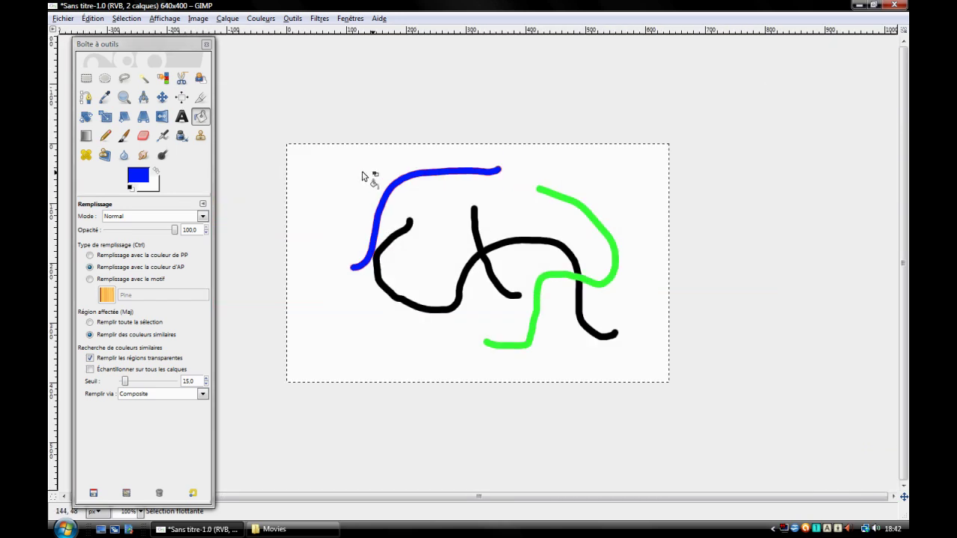
{"action": "scroll", "coordinate": [449, 186], "scroll_direction": "up", "scroll_amount": 1}
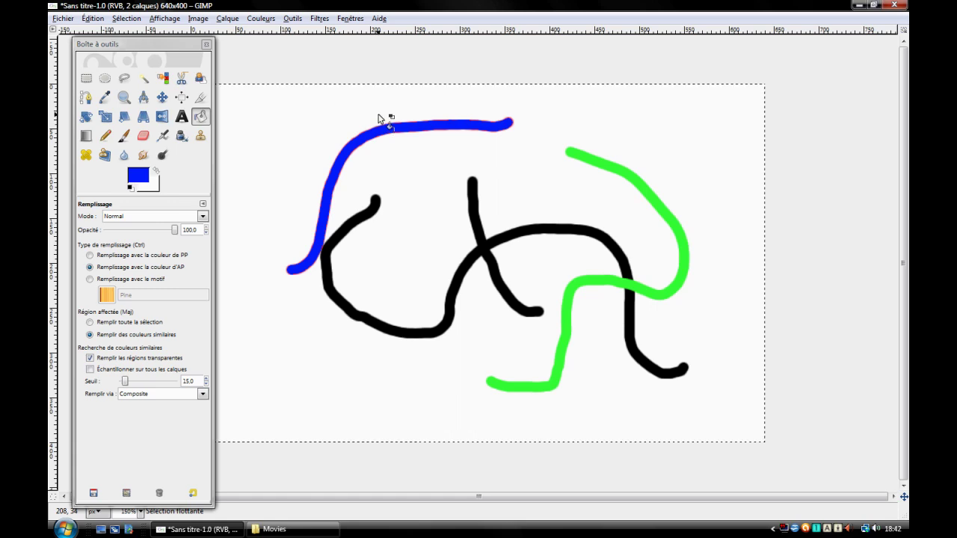
{"action": "left_click", "coordinate": [381, 127]}
Raise the fill threshold four steps, test-fill the red stroke blue, and undo it.
{"action": "key", "text": "ctrl"}
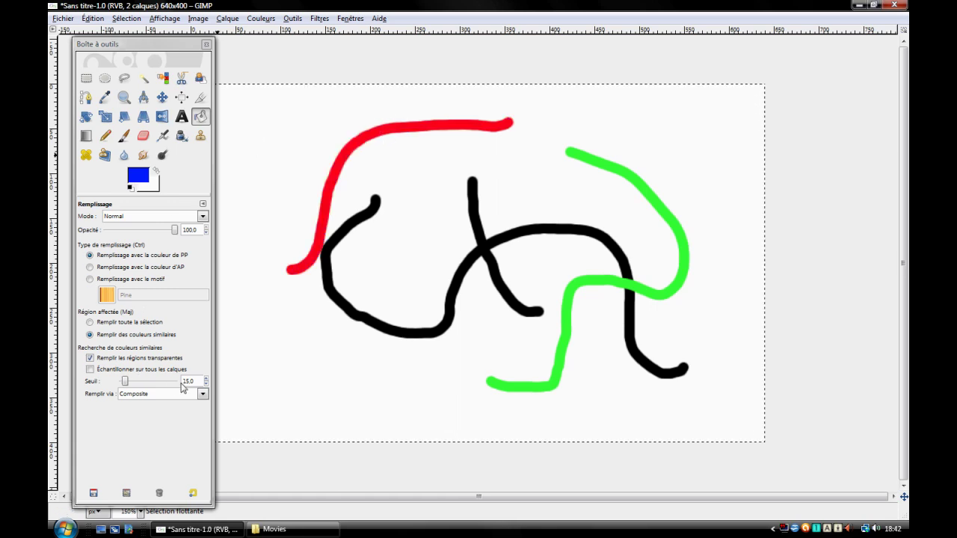
{"action": "left_click", "coordinate": [206, 379]}
{"action": "left_click", "coordinate": [206, 379]}
{"action": "left_click", "coordinate": [206, 379]}
{"action": "left_click", "coordinate": [206, 379]}
{"action": "left_click", "coordinate": [206, 379]}
{"action": "scroll", "coordinate": [329, 203], "scroll_direction": "up", "scroll_amount": 2}
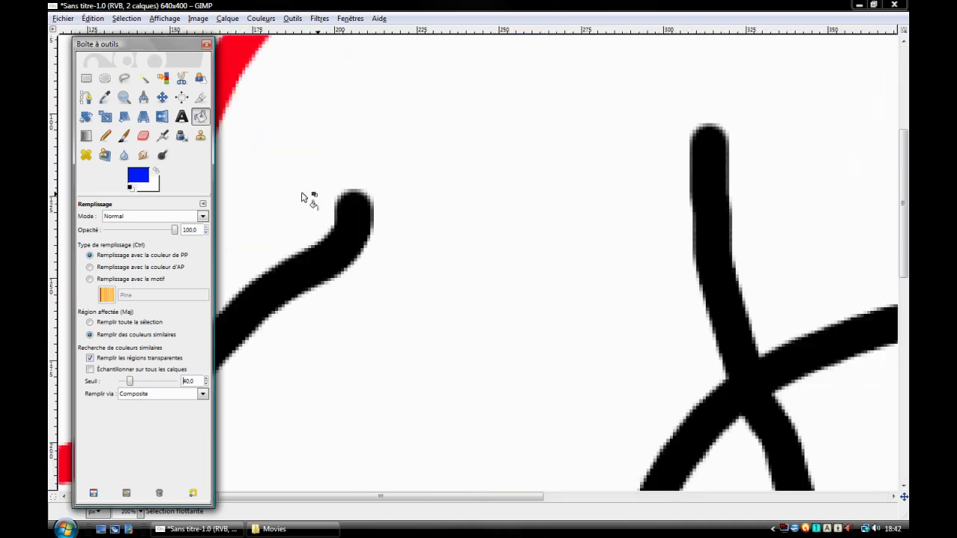
{"action": "scroll", "coordinate": [448, 205], "scroll_direction": "up", "scroll_amount": 2}
{"action": "scroll", "coordinate": [594, 213], "scroll_direction": "up", "scroll_amount": 1}
{"action": "scroll", "coordinate": [594, 221], "scroll_direction": "down", "scroll_amount": 3}
{"action": "scroll", "coordinate": [485, 224], "scroll_direction": "down", "scroll_amount": 3}
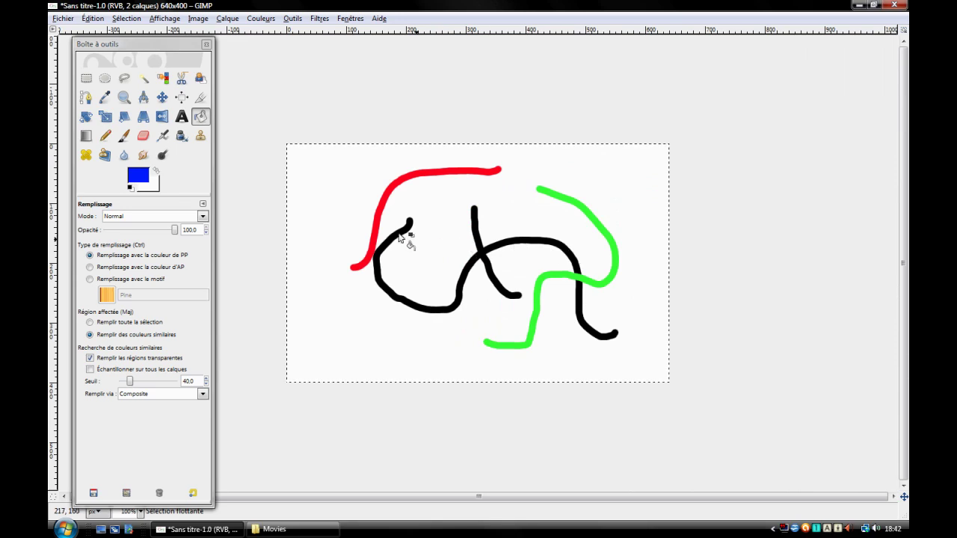
{"action": "left_click", "coordinate": [377, 233]}
{"action": "scroll", "coordinate": [367, 267], "scroll_direction": "up", "scroll_amount": 2}
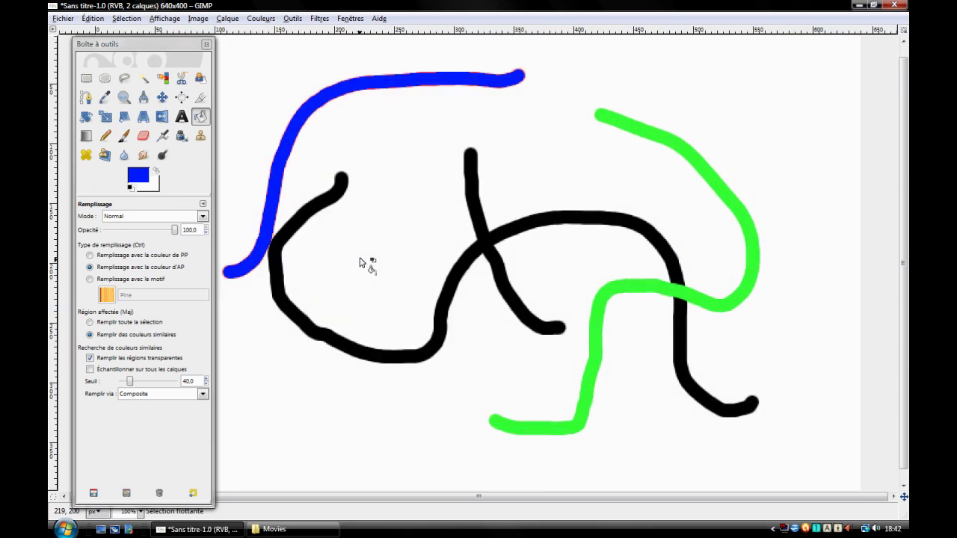
{"action": "scroll", "coordinate": [427, 222], "scroll_direction": "up", "scroll_amount": 2}
{"action": "scroll", "coordinate": [619, 271], "scroll_direction": "up", "scroll_amount": 1}
{"action": "key", "text": "ctrl+z"}
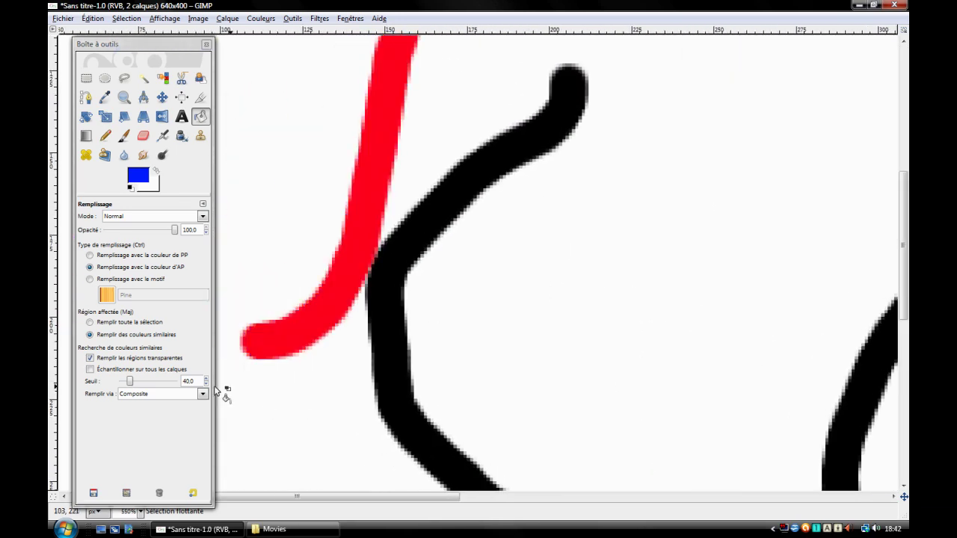
Raise the threshold to 107, refill the stroke blue, inspect it, then undo.
{"action": "left_click", "coordinate": [206, 379]}
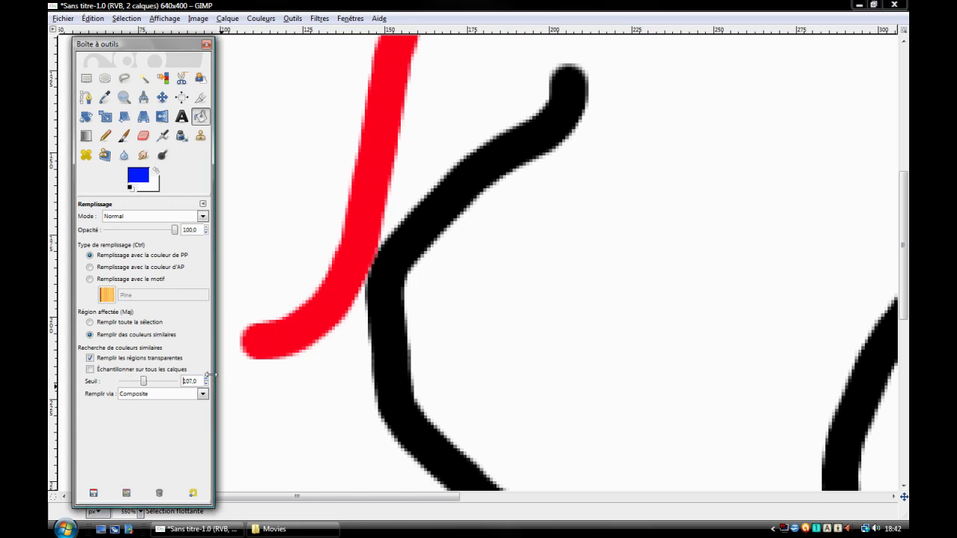
{"action": "left_click", "coordinate": [319, 319]}
{"action": "scroll", "coordinate": [373, 246], "scroll_direction": "down", "scroll_amount": 2}
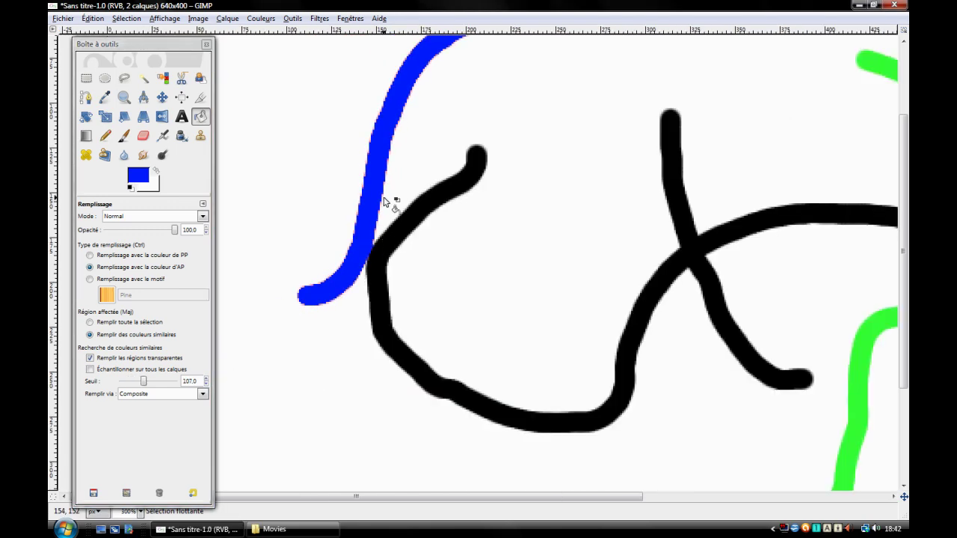
{"action": "scroll", "coordinate": [387, 203], "scroll_direction": "down", "scroll_amount": 1}
{"action": "scroll", "coordinate": [389, 213], "scroll_direction": "down", "scroll_amount": 1}
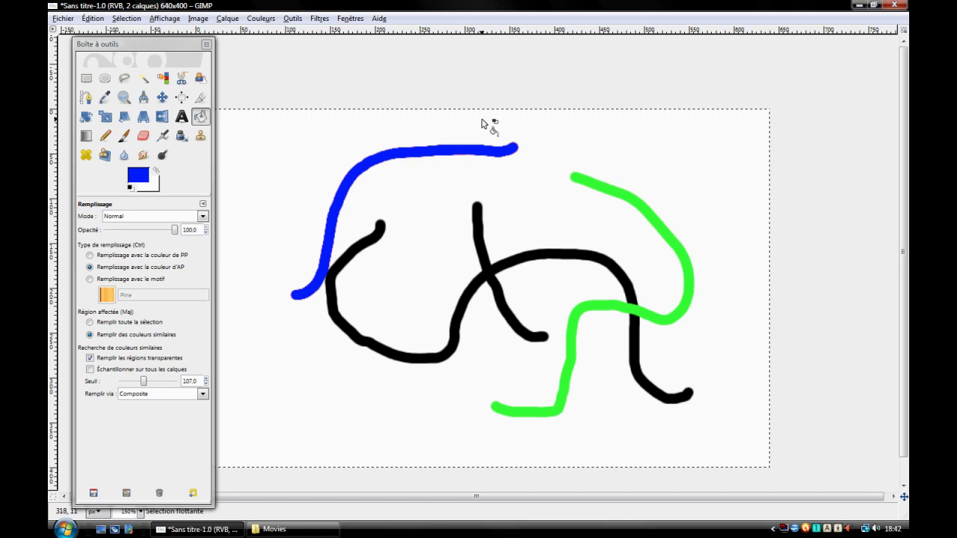
{"action": "scroll", "coordinate": [448, 150], "scroll_direction": "up", "scroll_amount": 5}
{"action": "scroll", "coordinate": [457, 135], "scroll_direction": "down", "scroll_amount": 1}
{"action": "scroll", "coordinate": [466, 153], "scroll_direction": "down", "scroll_amount": 2}
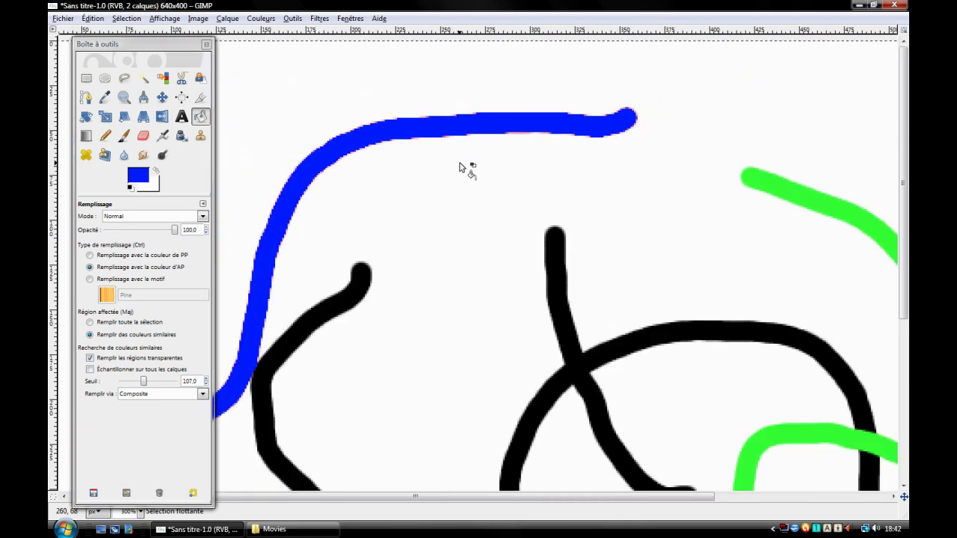
{"action": "scroll", "coordinate": [464, 168], "scroll_direction": "down", "scroll_amount": 1}
{"action": "scroll", "coordinate": [461, 177], "scroll_direction": "down", "scroll_amount": 1}
{"action": "key", "text": "ctrl"}
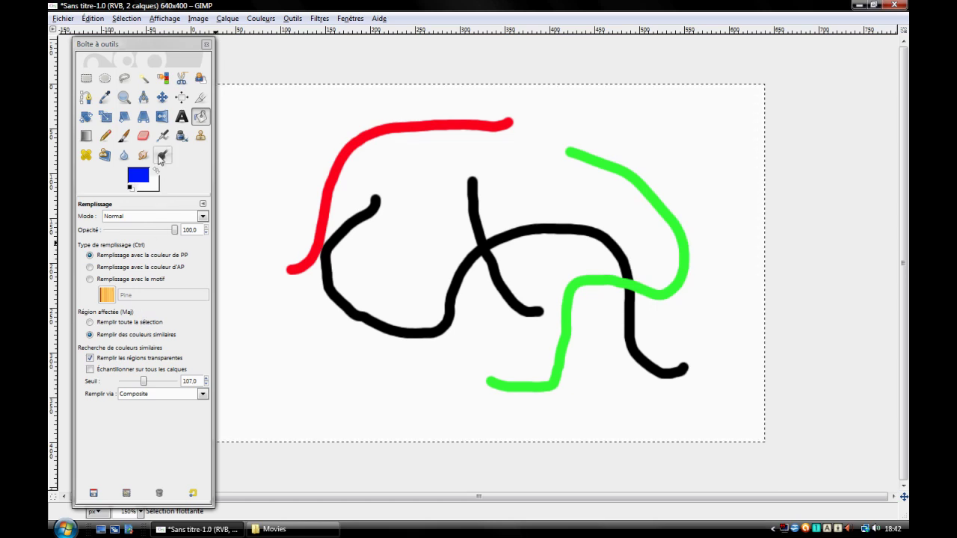
Zoom in and drag a rectangle selection over the image's upper-left area.
{"action": "left_click", "coordinate": [86, 77]}
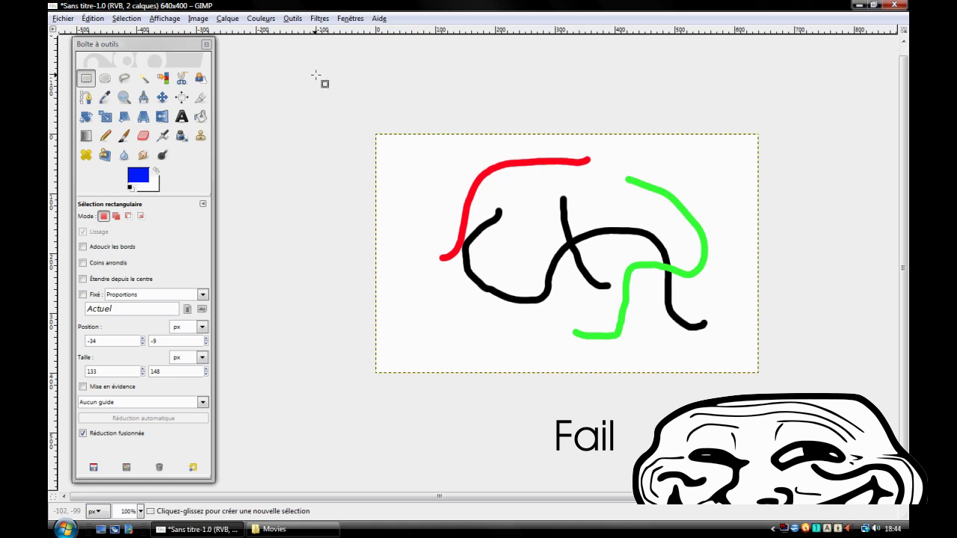
{"action": "left_click", "coordinate": [88, 79]}
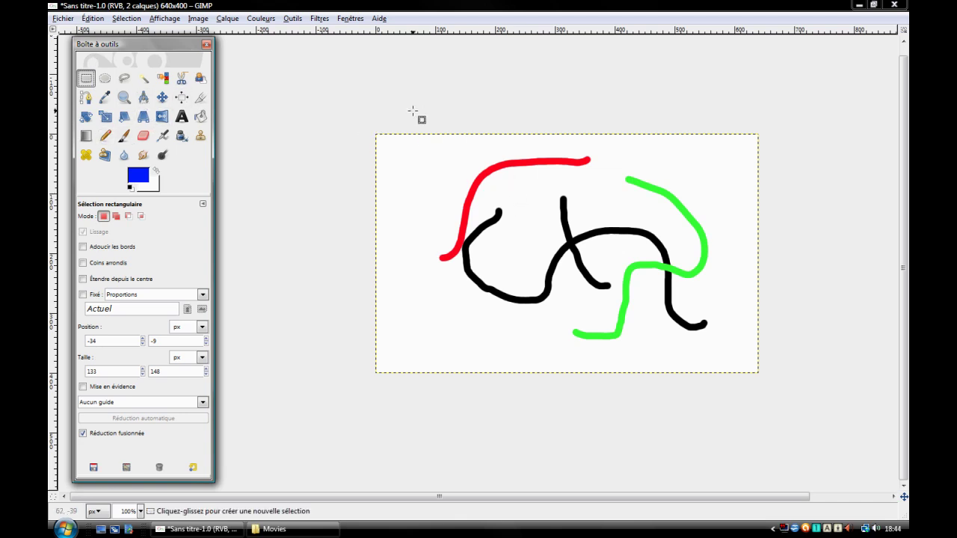
{"action": "key", "text": "plus"}
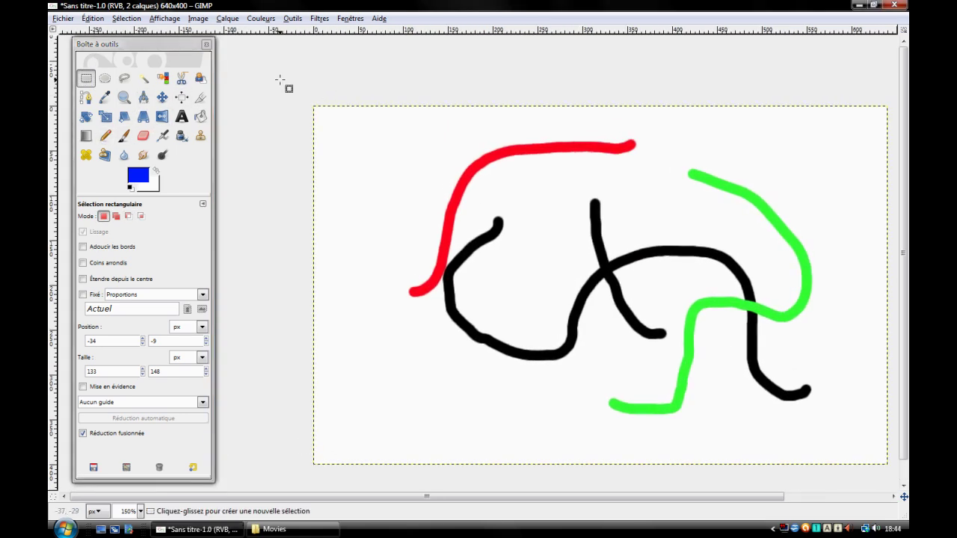
{"action": "left_click_drag", "start_coordinate": [280, 79], "coordinate": [524, 265]}
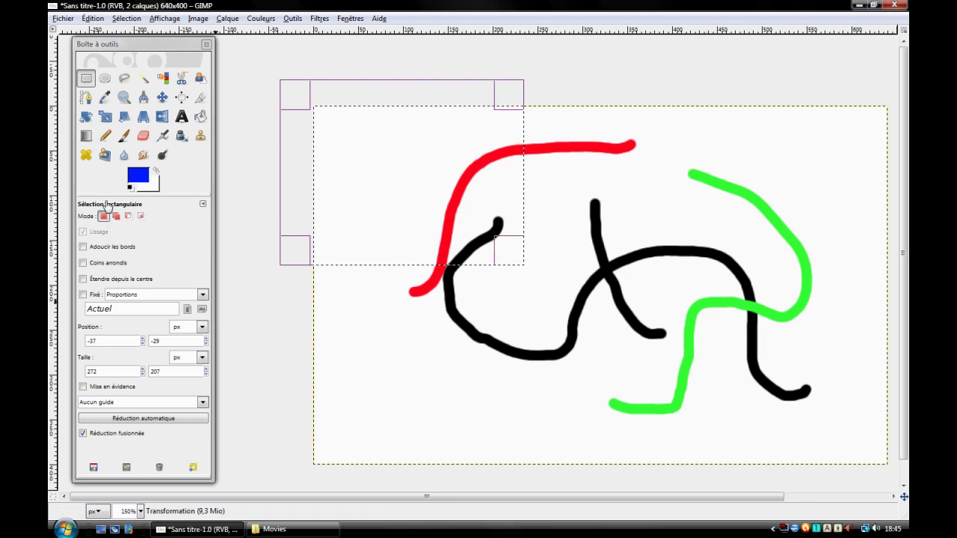
Set Bucket Fill to 'Remplir toute la sélection', fill the rectangle blue, then undo.
{"action": "left_click", "coordinate": [200, 115]}
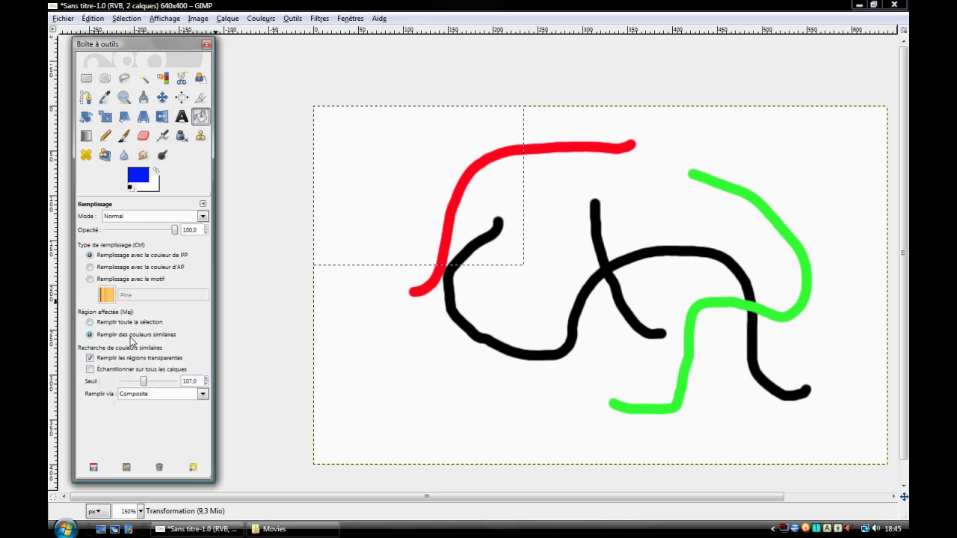
{"action": "left_click", "coordinate": [133, 327]}
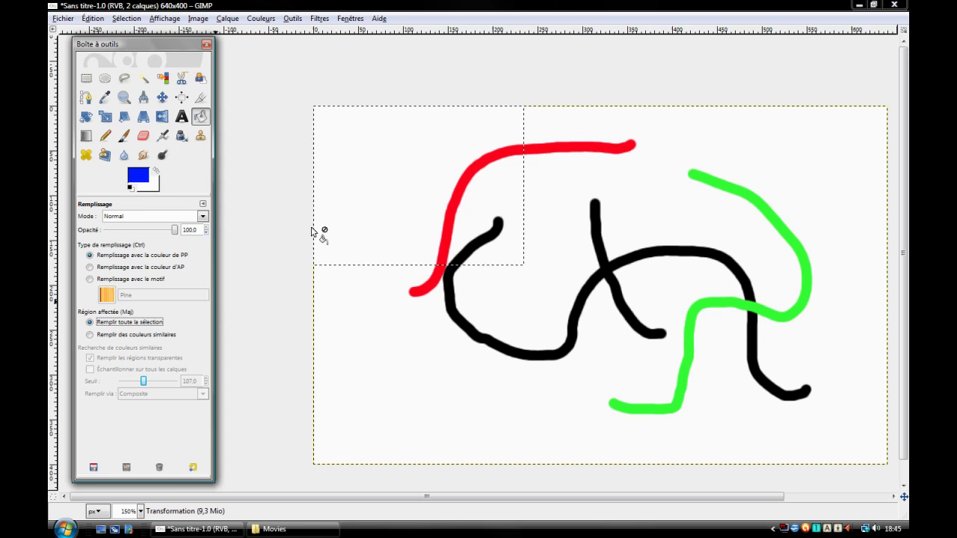
{"action": "left_click", "coordinate": [436, 154]}
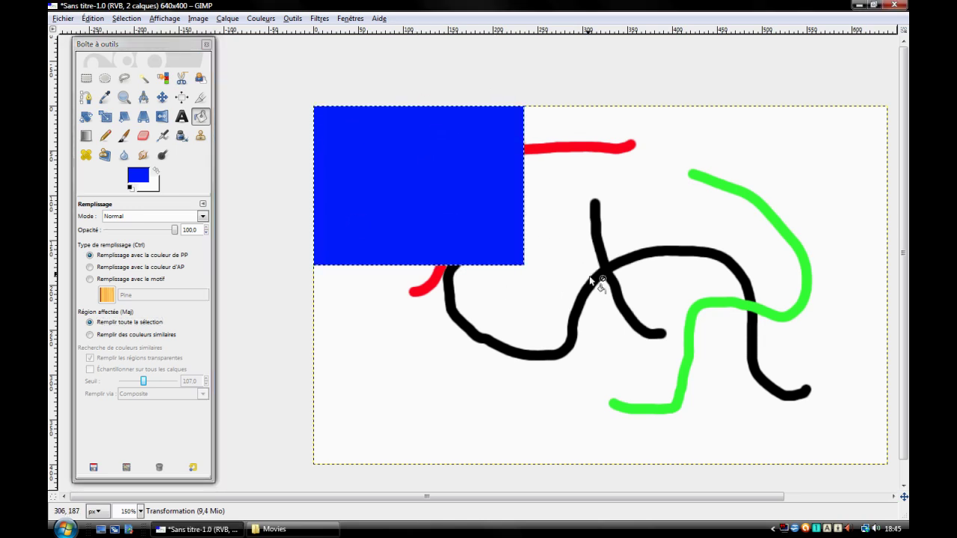
{"action": "scroll", "coordinate": [590, 278], "scroll_direction": "down", "scroll_amount": 1, "text": "ctrl"}
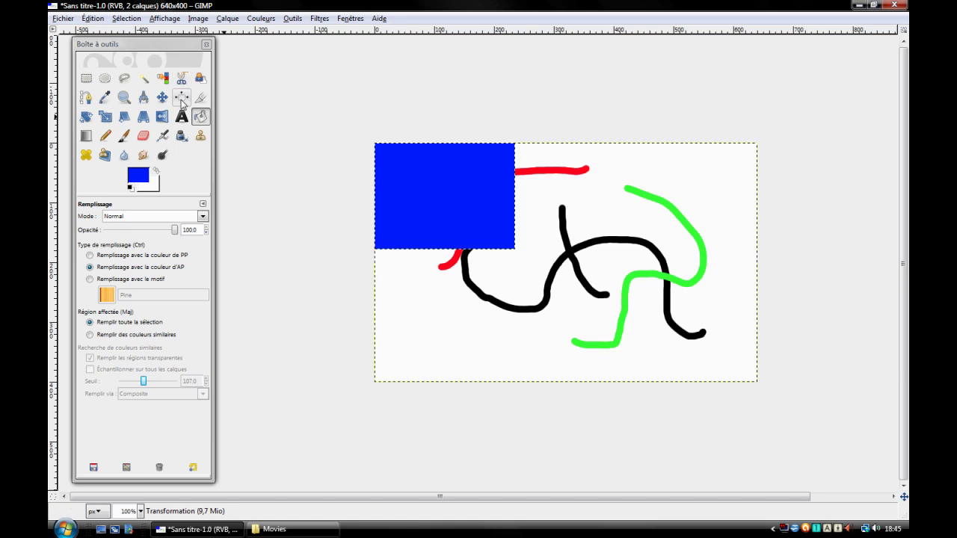
{"action": "key", "text": "ctrl+z"}
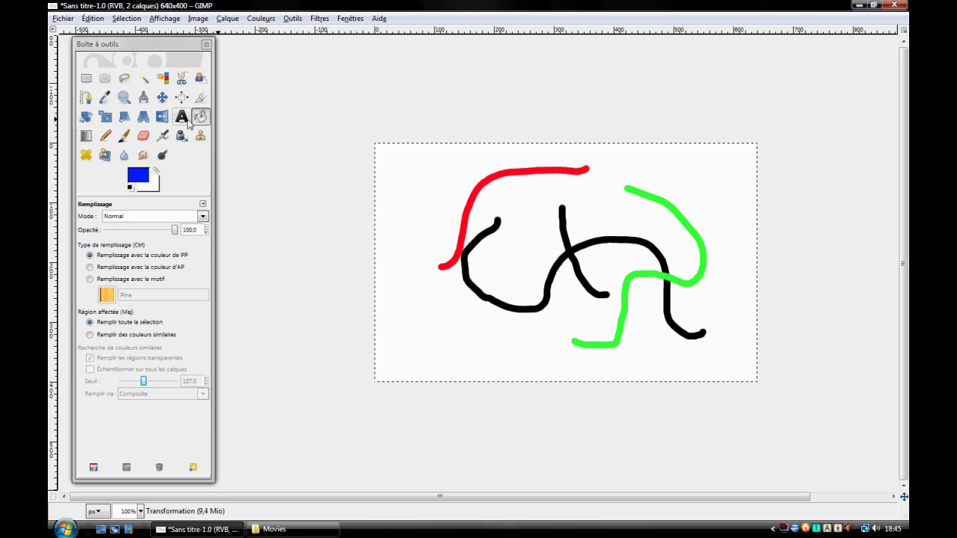
Lay a diagonal blue-to-white gradient across the canvas, then undo it.
{"action": "left_click", "coordinate": [86, 135]}
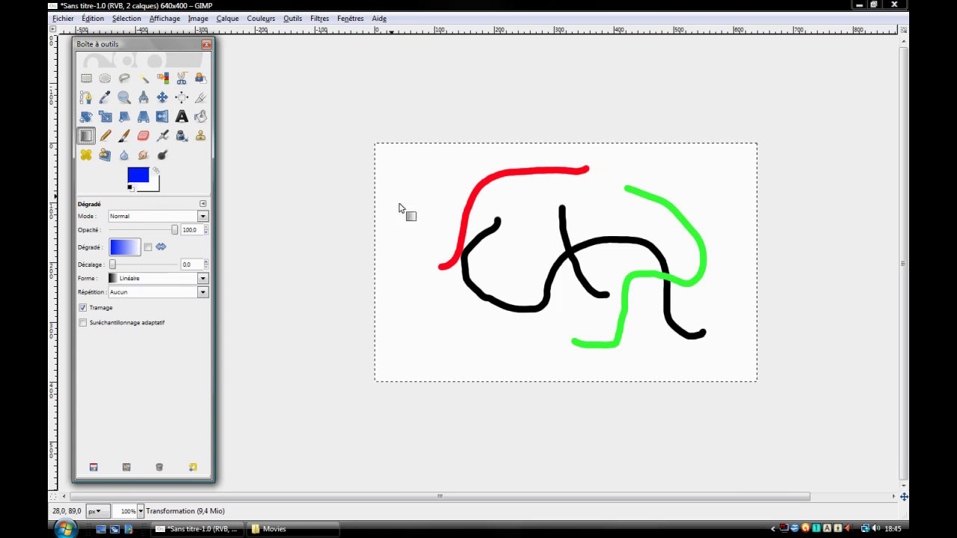
{"action": "mouse_move", "coordinate": [394, 359]}
{"action": "left_mouse_down"}
{"action": "mouse_move", "coordinate": [554, 193]}
{"action": "mouse_move", "coordinate": [455, 289]}
{"action": "mouse_move", "coordinate": [704, 218]}
{"action": "mouse_move", "coordinate": [765, 147]}
{"action": "left_mouse_up"}
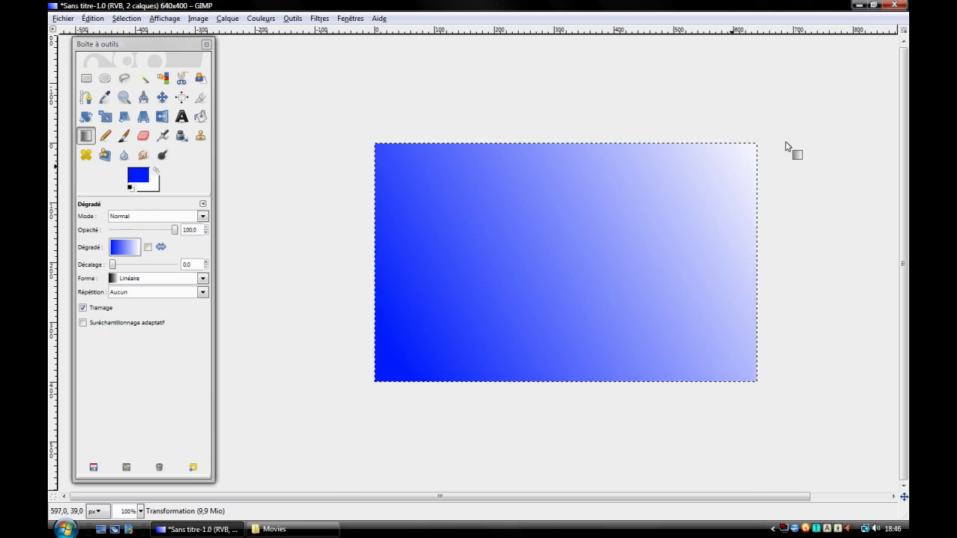
{"action": "key", "text": "ctrl+z"}
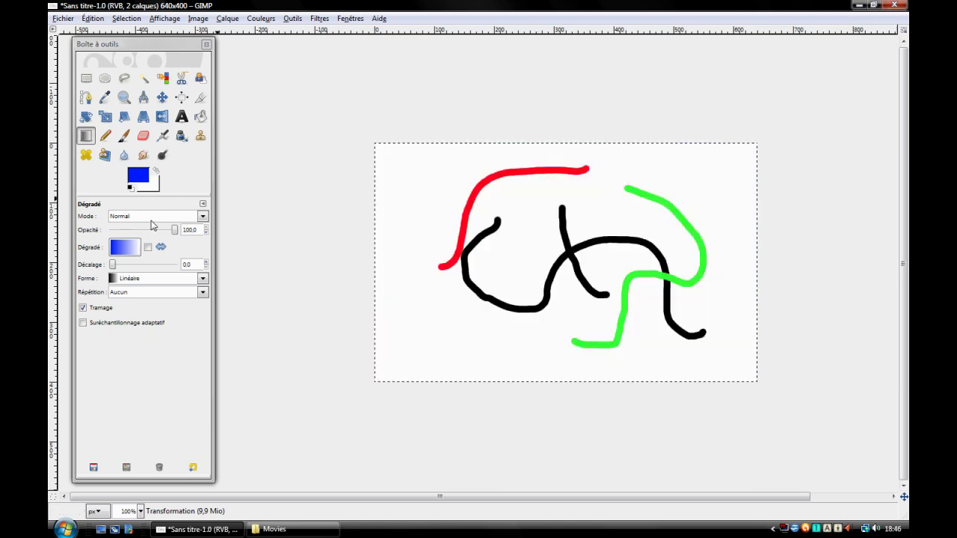
Choose the 'PP vers Transparent' gradient and drag a trial gradient across the image.
{"action": "left_click", "coordinate": [135, 254]}
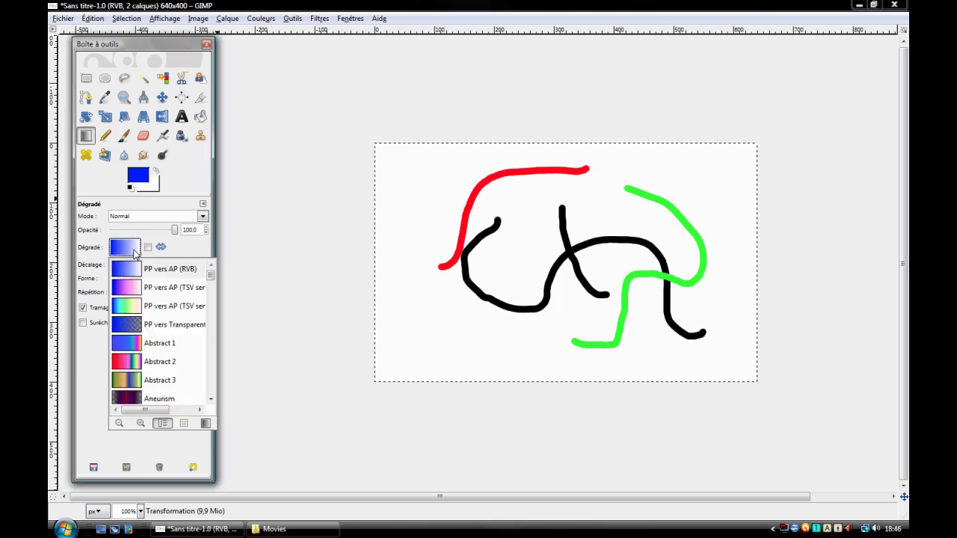
{"action": "scroll", "coordinate": [188, 300], "scroll_direction": "down", "scroll_amount": 2}
{"action": "scroll", "coordinate": [175, 298], "scroll_direction": "up", "scroll_amount": 2}
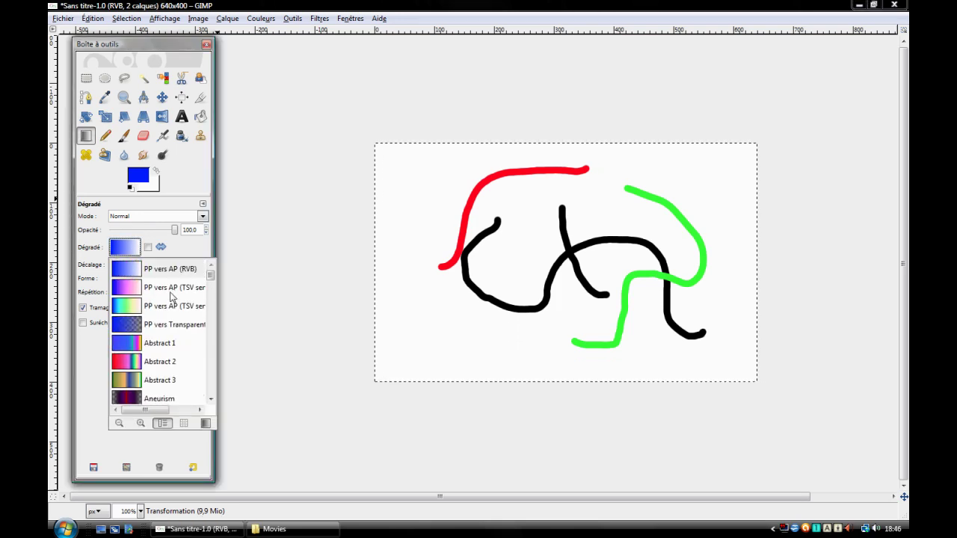
{"action": "left_click", "coordinate": [151, 327]}
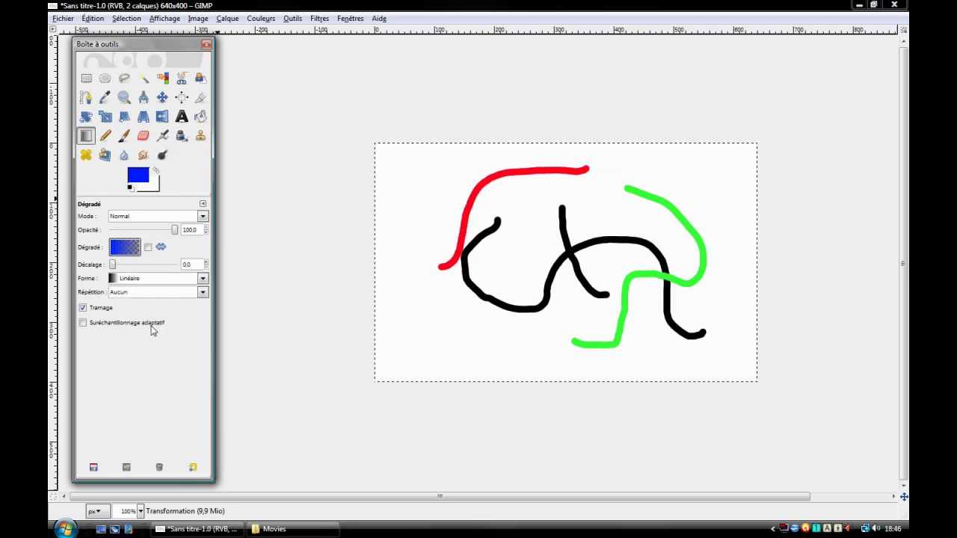
{"action": "left_click_drag", "start_coordinate": [368, 392], "coordinate": [675, 202]}
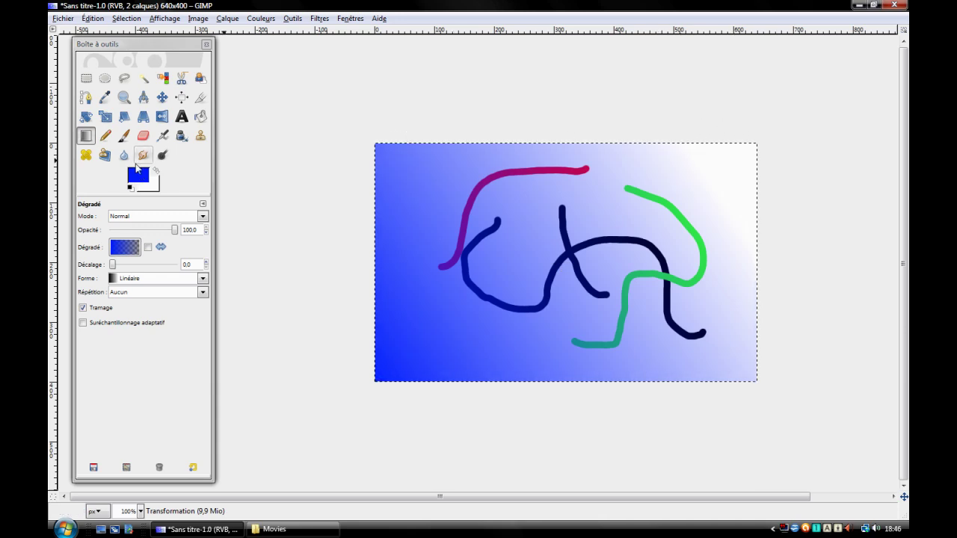
Keep Normal mode and Linéaire shape, set offset 28.8, then undo the trial gradient.
{"action": "left_click", "coordinate": [142, 217]}
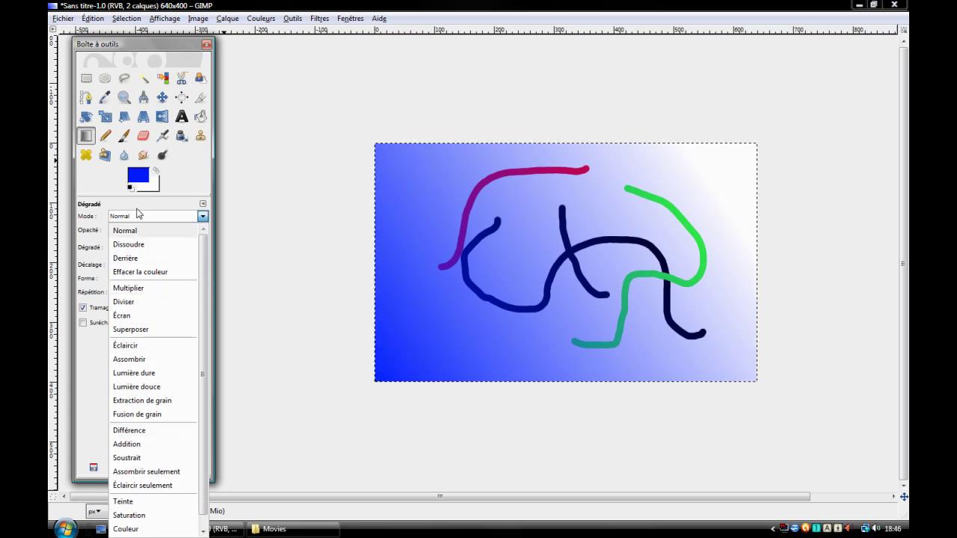
{"action": "left_click", "coordinate": [151, 218]}
{"action": "left_click", "coordinate": [167, 281]}
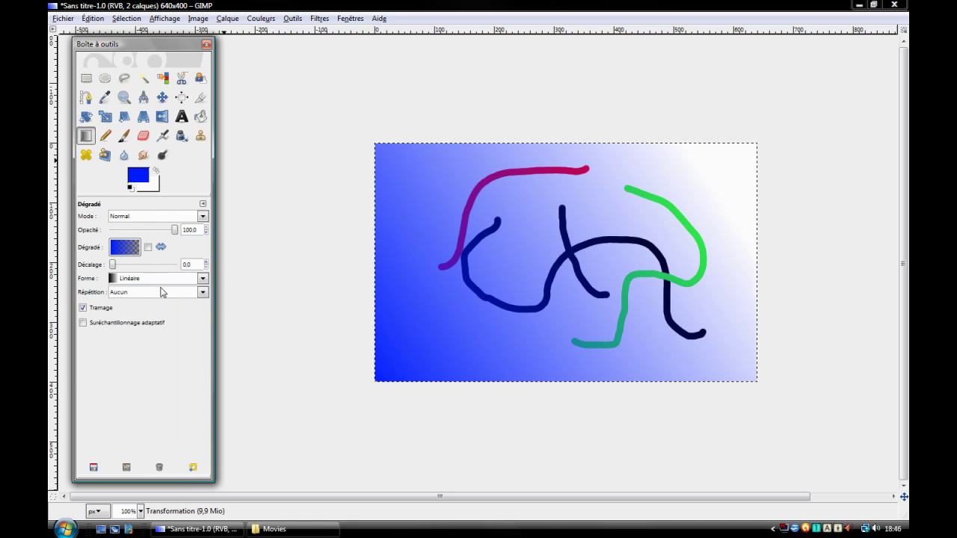
{"action": "mouse_move", "coordinate": [115, 270]}
{"action": "left_mouse_down"}
{"action": "mouse_move", "coordinate": [132, 271]}
{"action": "mouse_move", "coordinate": [92, 267]}
{"action": "left_mouse_up"}
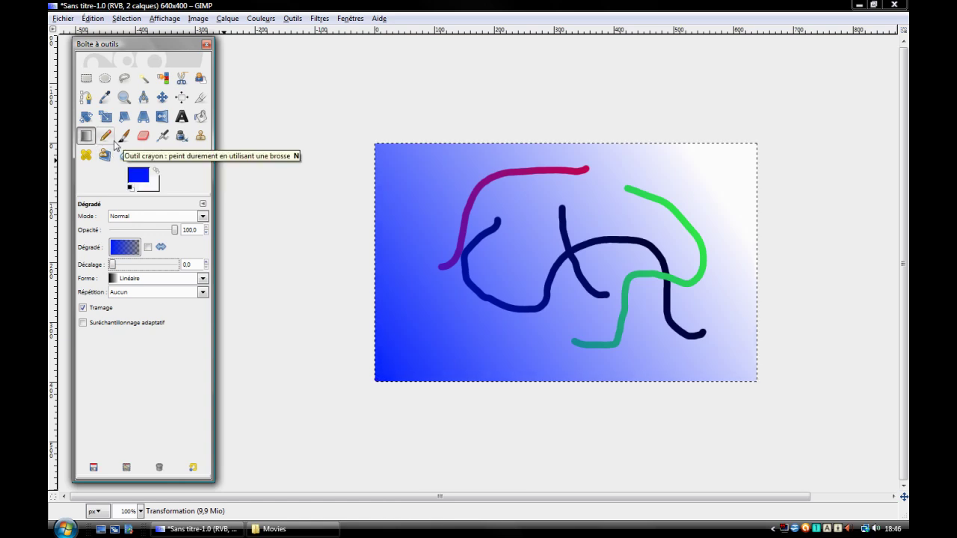
{"action": "key", "text": "ctrl+z"}
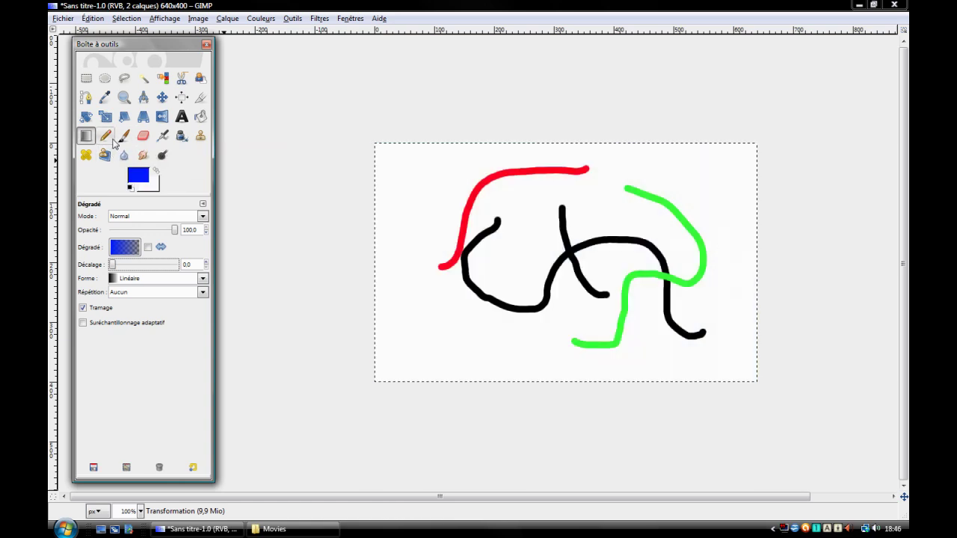
Draw a hard-edged blue pencil stroke left of the red line, then select the whole image.
{"action": "left_click", "coordinate": [106, 136]}
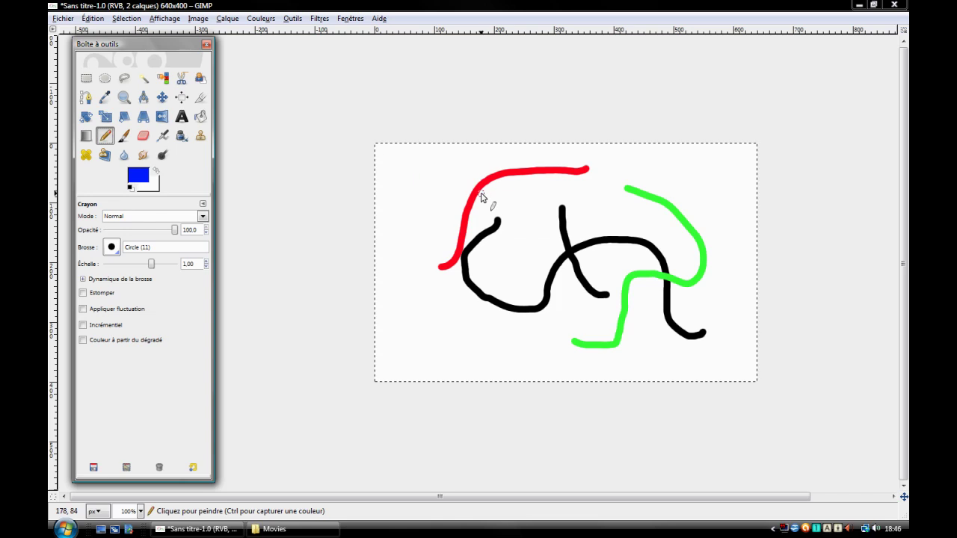
{"action": "scroll", "coordinate": [468, 199], "scroll_direction": "up", "scroll_amount": 1, "text": "ctrl"}
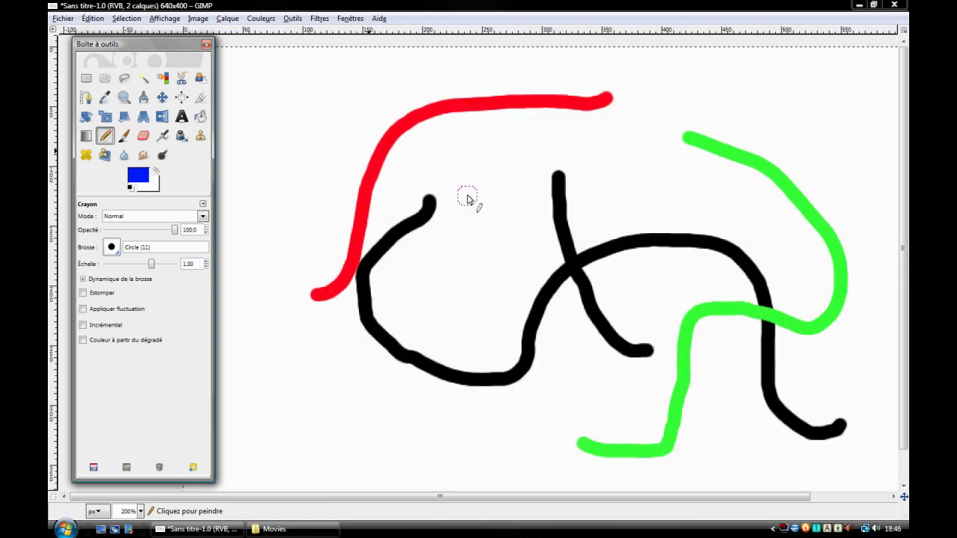
{"action": "scroll", "coordinate": [466, 198], "scroll_direction": "up", "scroll_amount": 1, "text": "ctrl"}
{"action": "scroll", "coordinate": [504, 214], "scroll_direction": "up", "scroll_amount": 1, "text": "ctrl"}
{"action": "mouse_move", "coordinate": [278, 216]}
{"action": "left_mouse_down"}
{"action": "mouse_move", "coordinate": [288, 153]}
{"action": "mouse_move", "coordinate": [331, 150]}
{"action": "mouse_move", "coordinate": [348, 196]}
{"action": "mouse_move", "coordinate": [345, 290]}
{"action": "mouse_move", "coordinate": [304, 300]}
{"action": "mouse_move", "coordinate": [284, 278]}
{"action": "mouse_move", "coordinate": [279, 196]}
{"action": "left_mouse_up"}
{"action": "scroll", "coordinate": [459, 197], "scroll_direction": "down", "scroll_amount": 1, "text": "ctrl"}
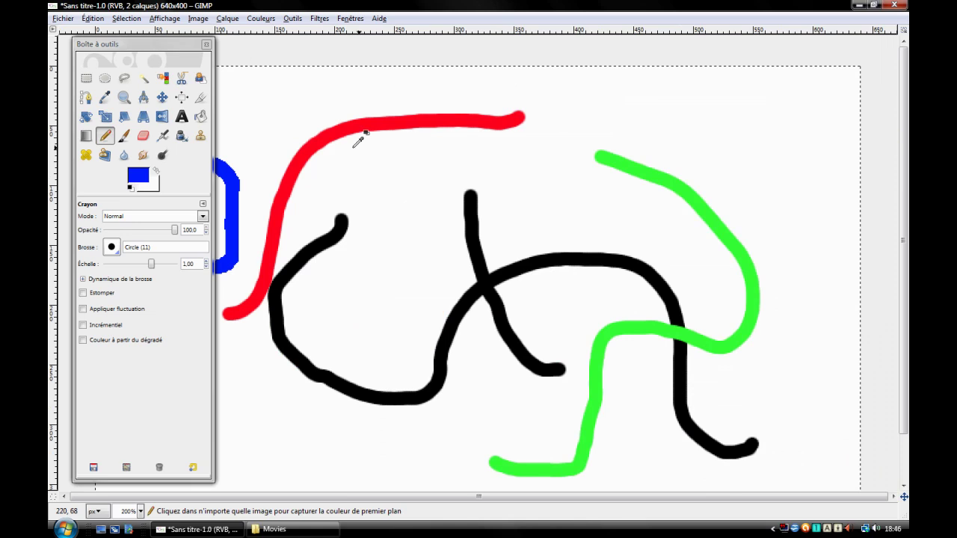
{"action": "key", "text": "ctrl+a"}
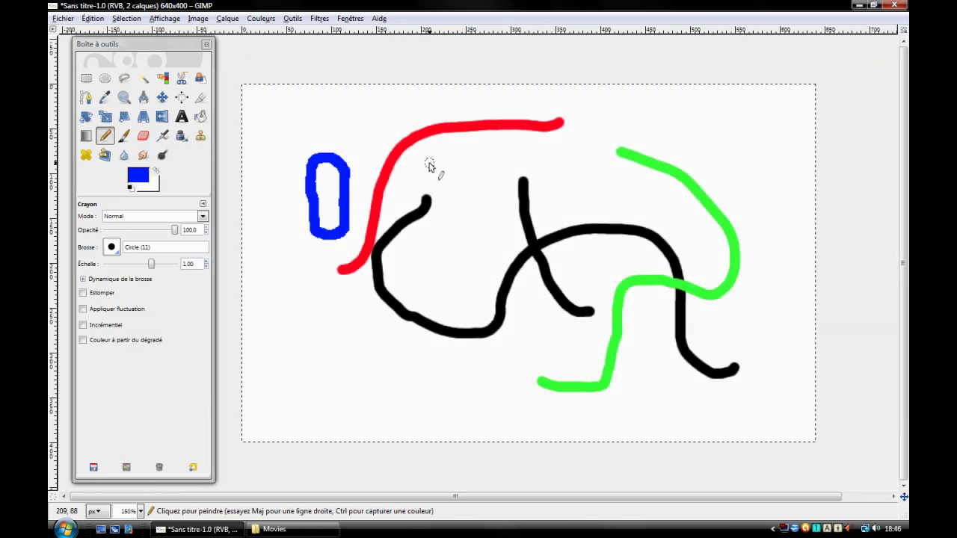
With the Circle Fuzzy (17) brush, add a blue oval atop the loop and a soft paintbrush oval over the red stroke.
{"action": "scroll", "coordinate": [315, 163], "scroll_direction": "up", "scroll_amount": 1}
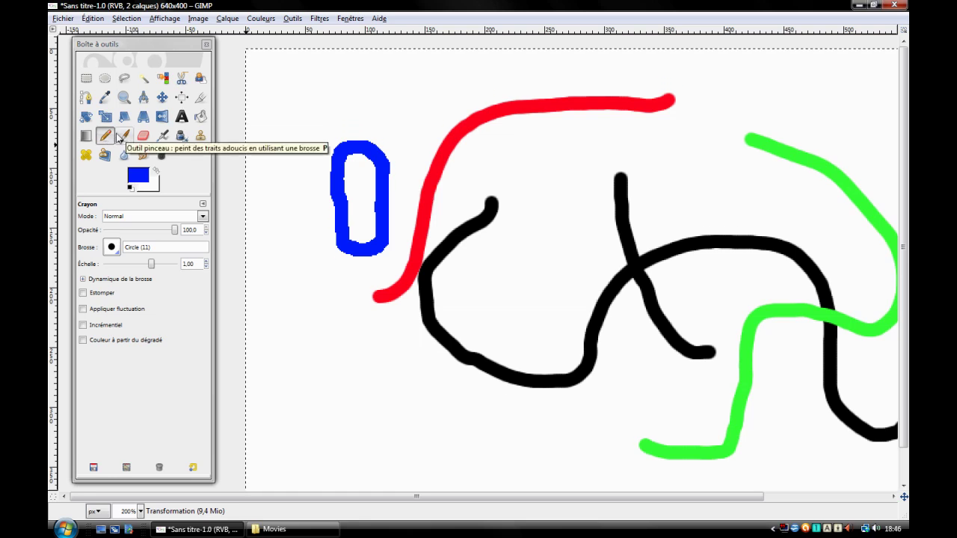
{"action": "left_click", "coordinate": [111, 248]}
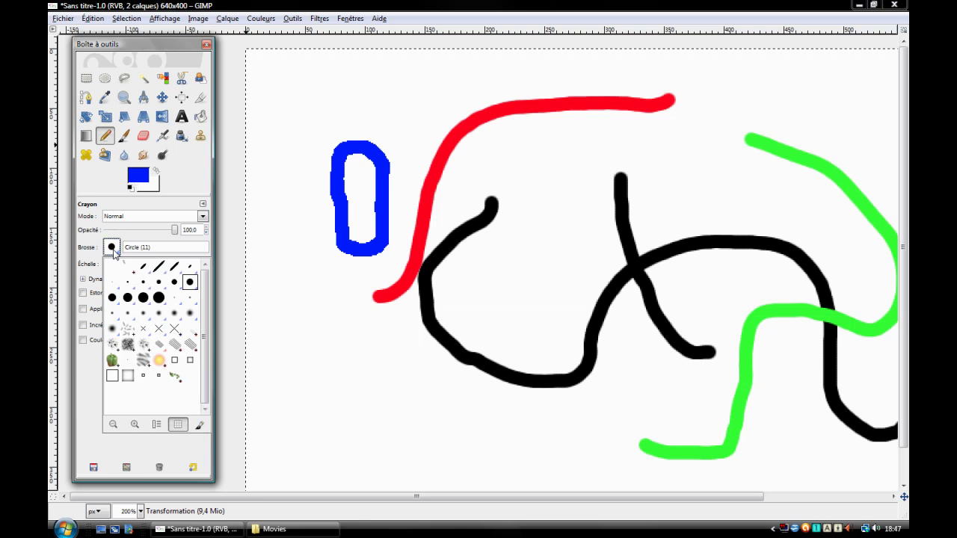
{"action": "left_click", "coordinate": [186, 316]}
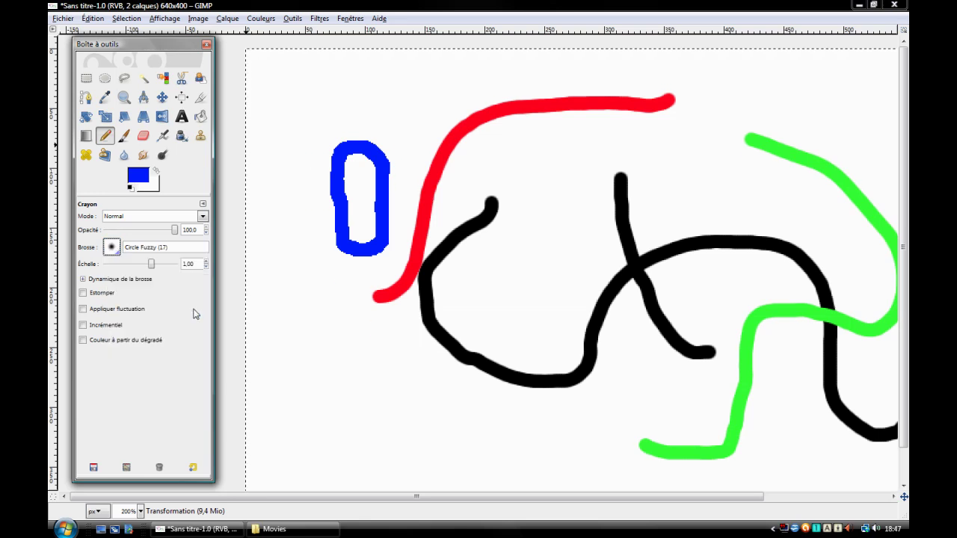
{"action": "mouse_move", "coordinate": [303, 118]}
{"action": "left_mouse_down"}
{"action": "mouse_move", "coordinate": [367, 94]}
{"action": "mouse_move", "coordinate": [398, 112]}
{"action": "mouse_move", "coordinate": [391, 125]}
{"action": "mouse_move", "coordinate": [340, 142]}
{"action": "mouse_move", "coordinate": [305, 127]}
{"action": "left_mouse_up"}
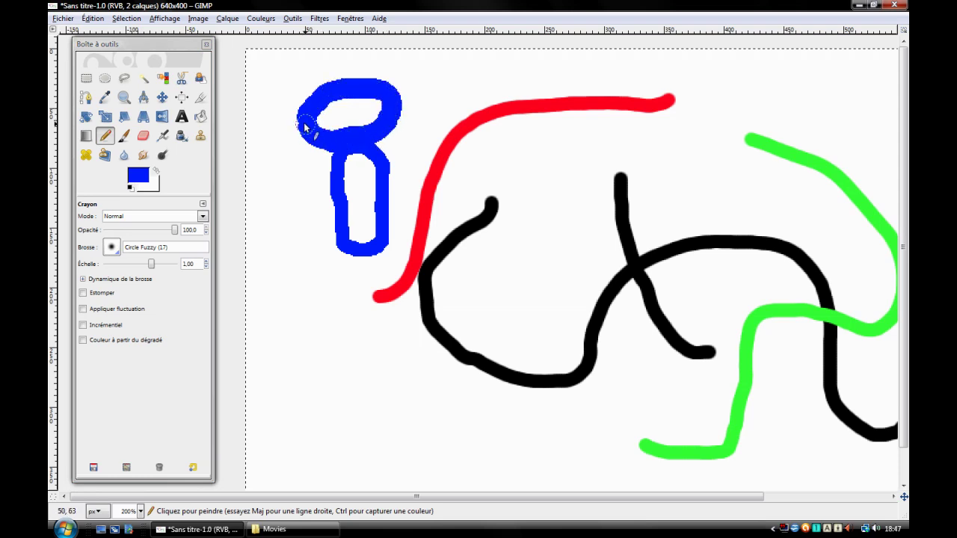
{"action": "left_click", "coordinate": [124, 135]}
{"action": "mouse_move", "coordinate": [459, 75]}
{"action": "left_mouse_down"}
{"action": "mouse_move", "coordinate": [408, 82]}
{"action": "mouse_move", "coordinate": [412, 118]}
{"action": "mouse_move", "coordinate": [474, 127]}
{"action": "mouse_move", "coordinate": [495, 94]}
{"action": "mouse_move", "coordinate": [463, 75]}
{"action": "left_mouse_up"}
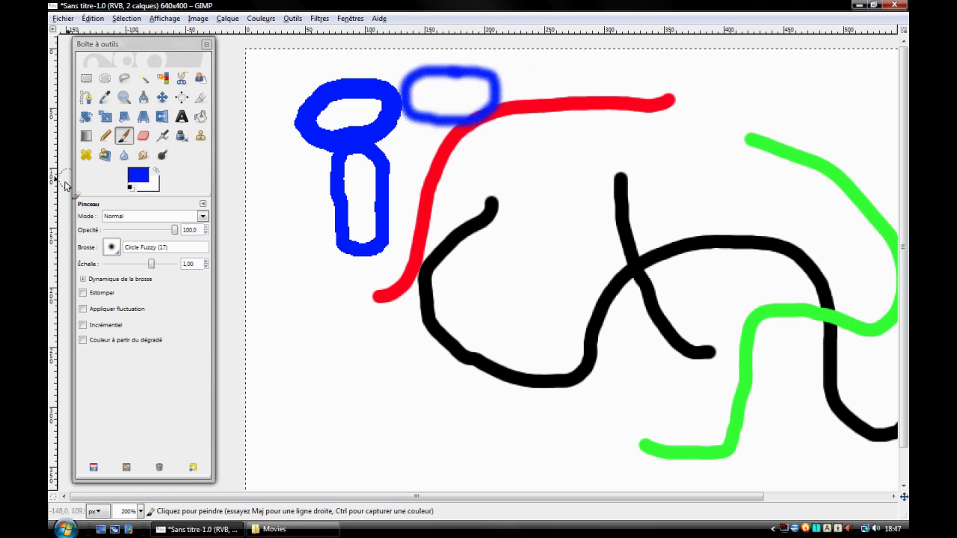
Switch the paintbrush to Circle (17) and paint a solid blue U-shape left of the blue figure.
{"action": "left_click", "coordinate": [124, 252]}
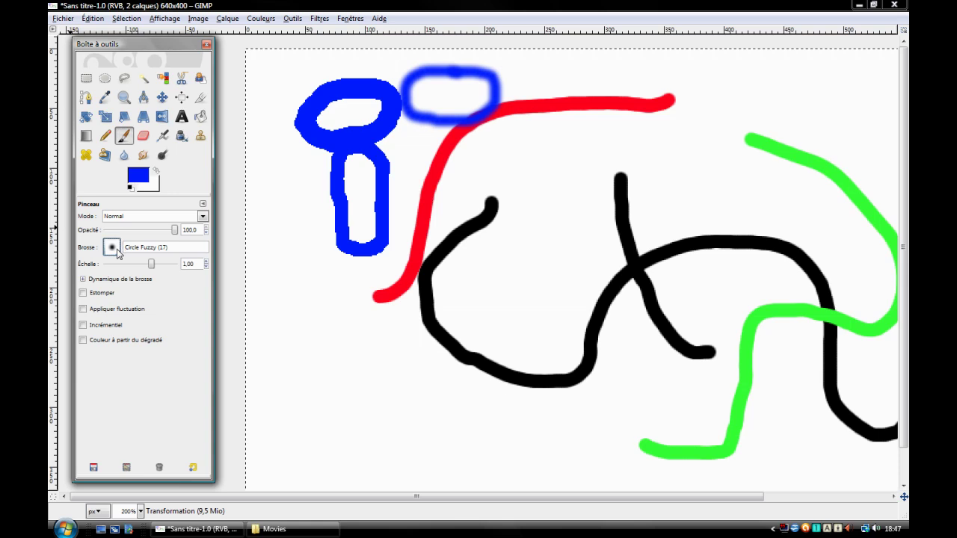
{"action": "left_click", "coordinate": [112, 248]}
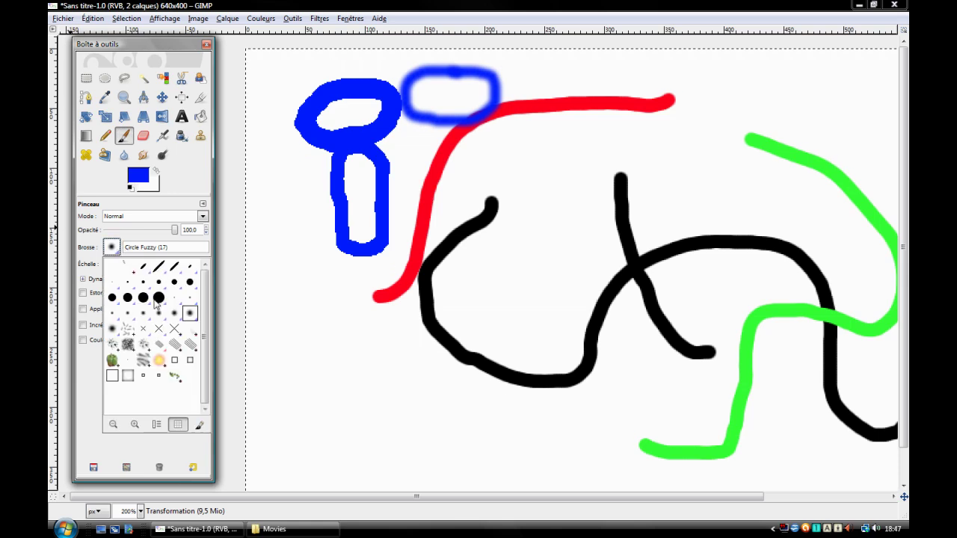
{"action": "left_click", "coordinate": [143, 299]}
{"action": "mouse_move", "coordinate": [278, 158]}
{"action": "left_mouse_down"}
{"action": "mouse_move", "coordinate": [280, 248]}
{"action": "mouse_move", "coordinate": [316, 231]}
{"action": "mouse_move", "coordinate": [303, 170]}
{"action": "mouse_move", "coordinate": [283, 159]}
{"action": "left_mouse_up"}
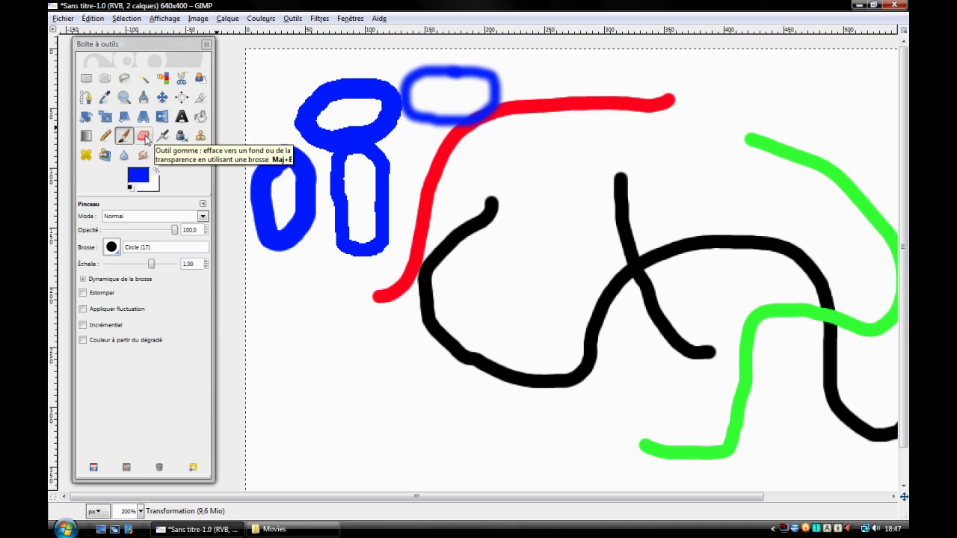
Erase the blue loop-and-oval figure and a vertical band through the left blue shape.
{"action": "left_click", "coordinate": [146, 139]}
{"action": "mouse_move", "coordinate": [316, 129]}
{"action": "left_mouse_down"}
{"action": "mouse_move", "coordinate": [312, 148]}
{"action": "mouse_move", "coordinate": [349, 217]}
{"action": "mouse_move", "coordinate": [352, 256]}
{"action": "mouse_move", "coordinate": [337, 239]}
{"action": "mouse_move", "coordinate": [363, 251]}
{"action": "mouse_move", "coordinate": [389, 245]}
{"action": "mouse_move", "coordinate": [367, 246]}
{"action": "mouse_move", "coordinate": [386, 229]}
{"action": "mouse_move", "coordinate": [369, 213]}
{"action": "mouse_move", "coordinate": [408, 203]}
{"action": "mouse_move", "coordinate": [367, 188]}
{"action": "mouse_move", "coordinate": [380, 171]}
{"action": "mouse_move", "coordinate": [346, 133]}
{"action": "mouse_move", "coordinate": [393, 139]}
{"action": "mouse_move", "coordinate": [359, 128]}
{"action": "mouse_move", "coordinate": [410, 120]}
{"action": "mouse_move", "coordinate": [391, 104]}
{"action": "mouse_move", "coordinate": [397, 94]}
{"action": "mouse_move", "coordinate": [361, 100]}
{"action": "mouse_move", "coordinate": [358, 85]}
{"action": "mouse_move", "coordinate": [318, 87]}
{"action": "mouse_move", "coordinate": [292, 116]}
{"action": "mouse_move", "coordinate": [301, 128]}
{"action": "mouse_move", "coordinate": [341, 85]}
{"action": "left_mouse_up"}
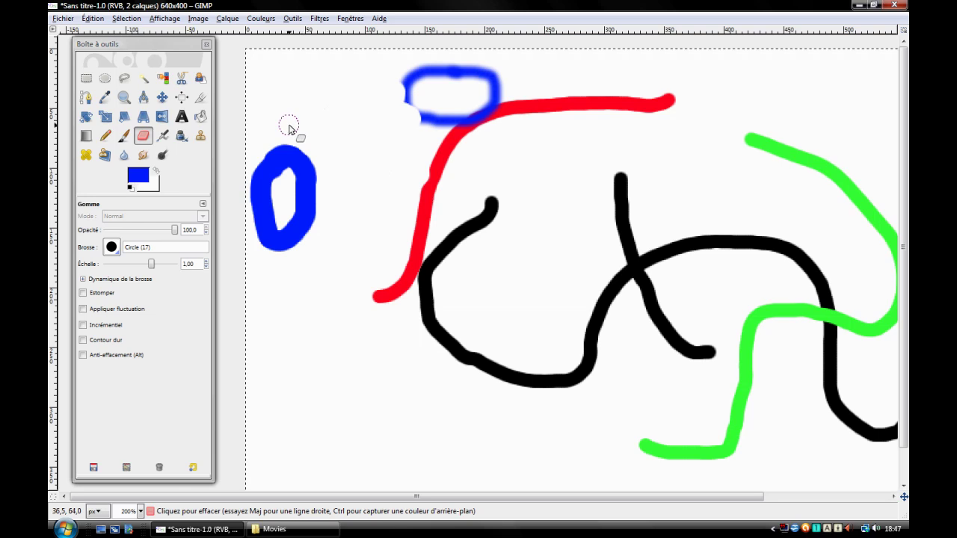
{"action": "left_click_drag", "start_coordinate": [289, 129], "coordinate": [311, 280]}
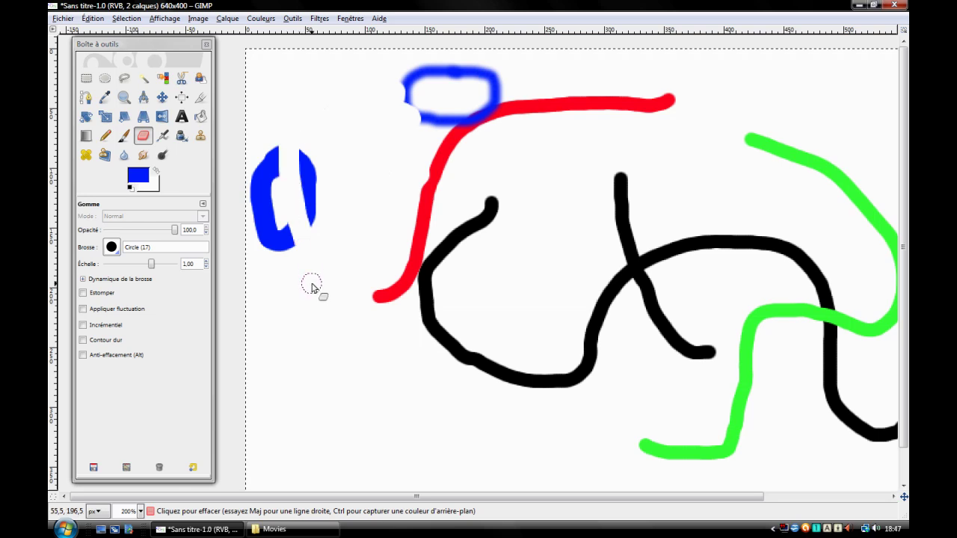
Erase over the left blue shape with the Diagonal Star (25) brush, leaving a hatched texture.
{"action": "left_click", "coordinate": [112, 248]}
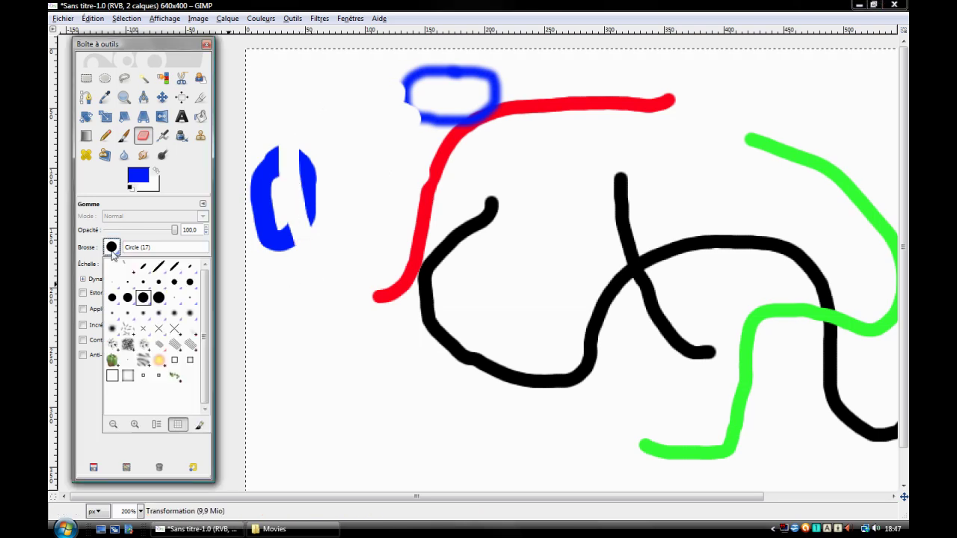
{"action": "left_click", "coordinate": [173, 331]}
{"action": "mouse_move", "coordinate": [306, 154]}
{"action": "left_mouse_down"}
{"action": "mouse_move", "coordinate": [310, 224]}
{"action": "mouse_move", "coordinate": [269, 250]}
{"action": "mouse_move", "coordinate": [261, 191]}
{"action": "left_mouse_up"}
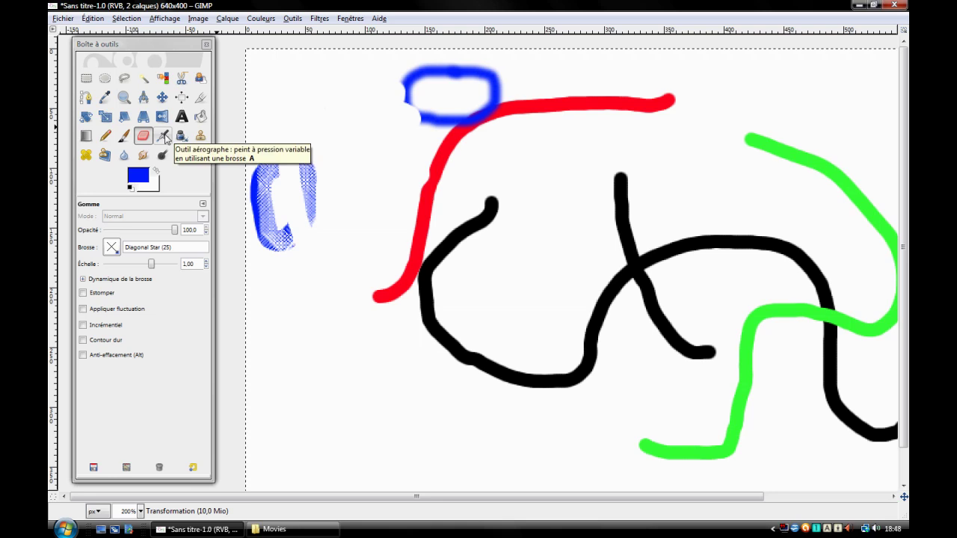
{"action": "left_click", "coordinate": [163, 135]}
Airbrush a light blue wavy stroke with Circle (19), then a blue dot at pressure 26.3.
{"action": "left_click", "coordinate": [113, 247]}
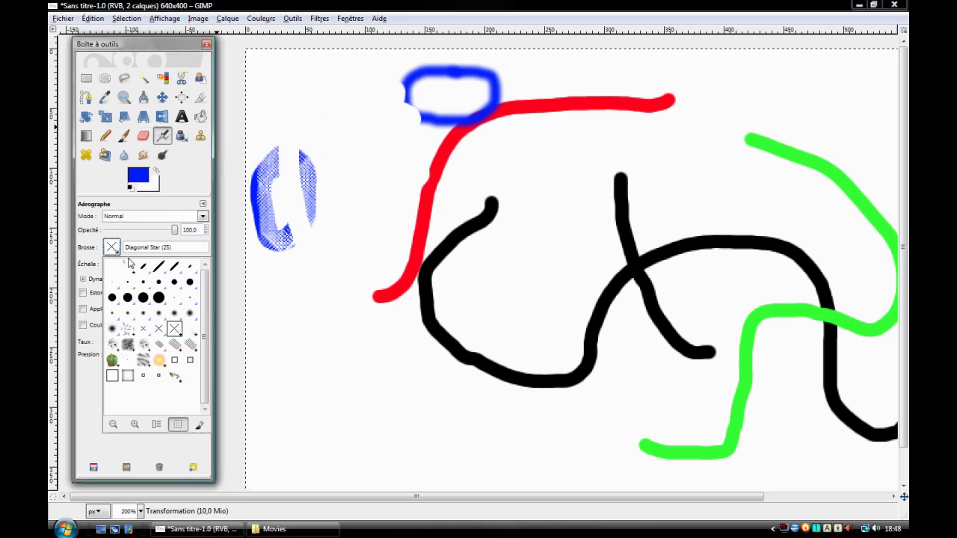
{"action": "left_click", "coordinate": [159, 297]}
{"action": "left_click_drag", "start_coordinate": [411, 334], "coordinate": [397, 239]}
{"action": "mouse_move", "coordinate": [267, 352]}
{"action": "left_mouse_down"}
{"action": "mouse_move", "coordinate": [323, 348]}
{"action": "mouse_move", "coordinate": [371, 391]}
{"action": "mouse_move", "coordinate": [396, 381]}
{"action": "left_mouse_up"}
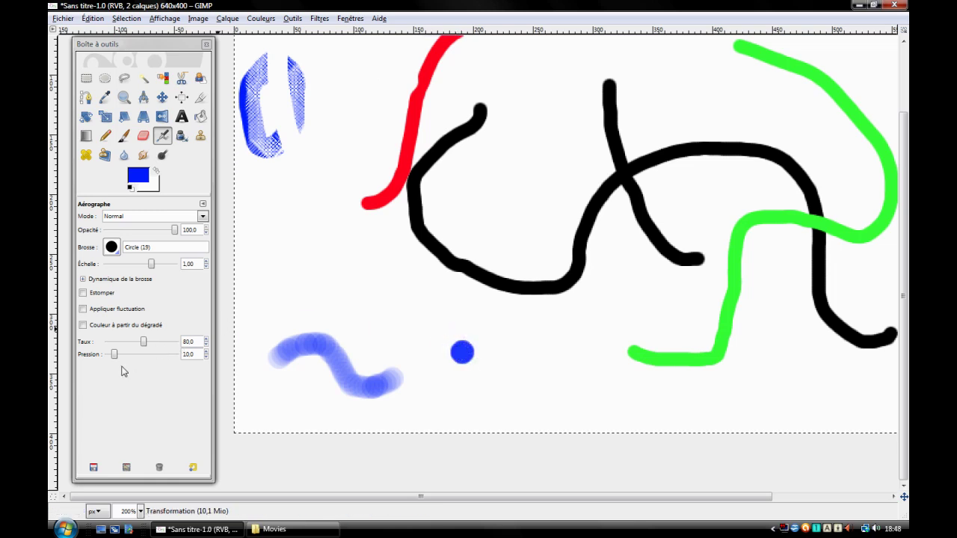
{"action": "left_click_drag", "start_coordinate": [114, 354], "coordinate": [125, 355]}
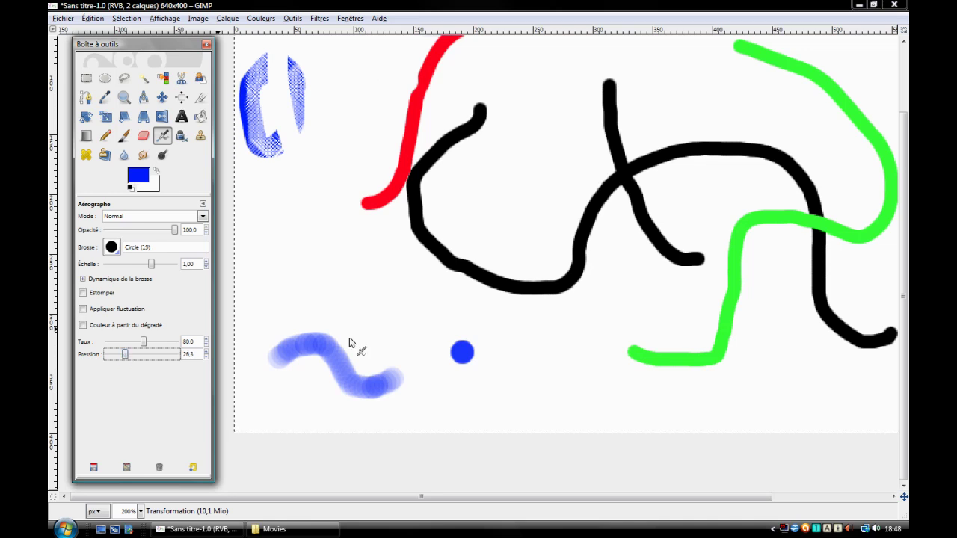
{"action": "left_click", "coordinate": [383, 322]}
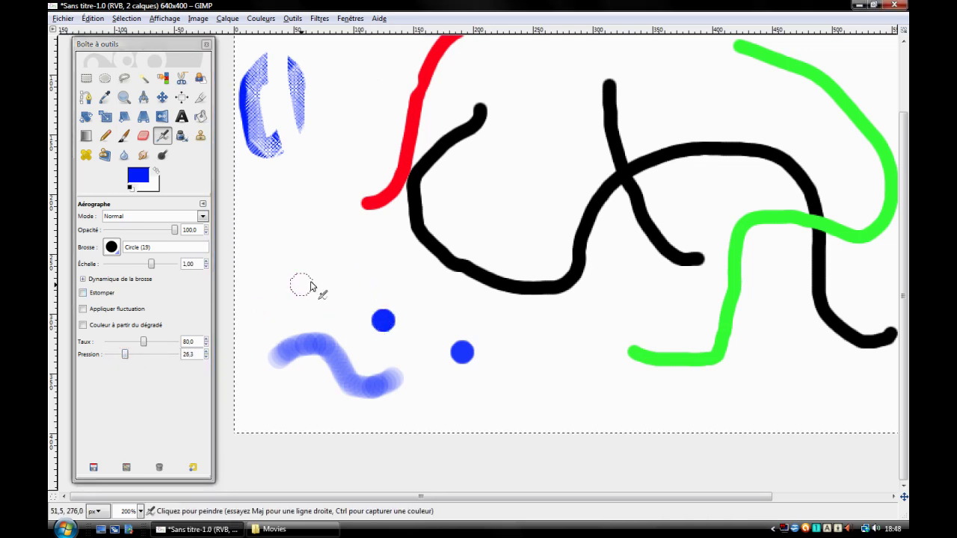
Airbrush a thick blue stroke and dot near the bottom, then a faint stroke at pressure 6.1.
{"action": "key", "text": "space"}
{"action": "left_click_drag", "start_coordinate": [515, 369], "coordinate": [518, 331]}
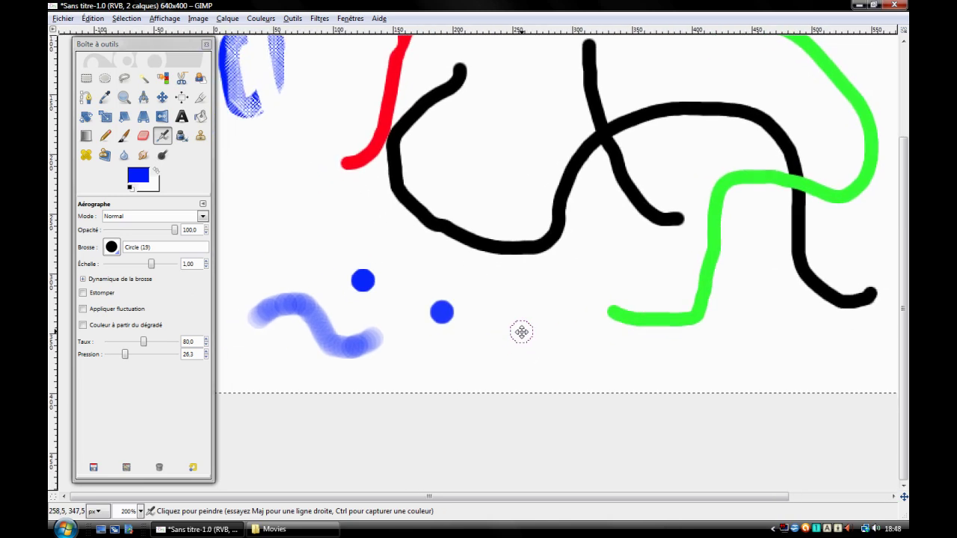
{"action": "left_click_drag", "start_coordinate": [426, 362], "coordinate": [607, 313]}
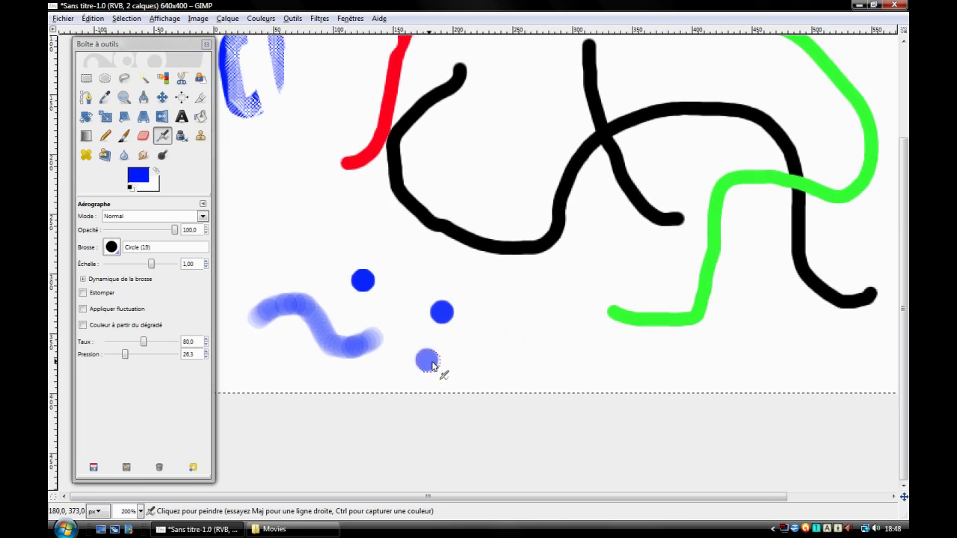
{"action": "key", "text": "space"}
{"action": "left_click", "coordinate": [629, 327]}
{"action": "left_click_drag", "start_coordinate": [125, 354], "coordinate": [110, 356]}
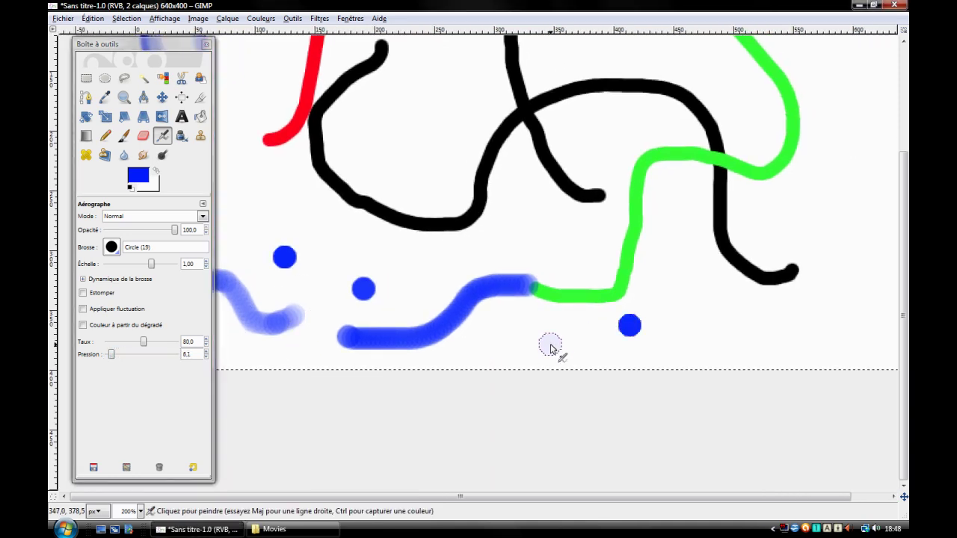
{"action": "mouse_move", "coordinate": [448, 349]}
{"action": "left_mouse_down"}
{"action": "mouse_move", "coordinate": [485, 350]}
{"action": "mouse_move", "coordinate": [535, 317]}
{"action": "mouse_move", "coordinate": [550, 326]}
{"action": "left_mouse_up"}
{"action": "scroll", "coordinate": [657, 314], "scroll_direction": "left", "scroll_amount": 3}
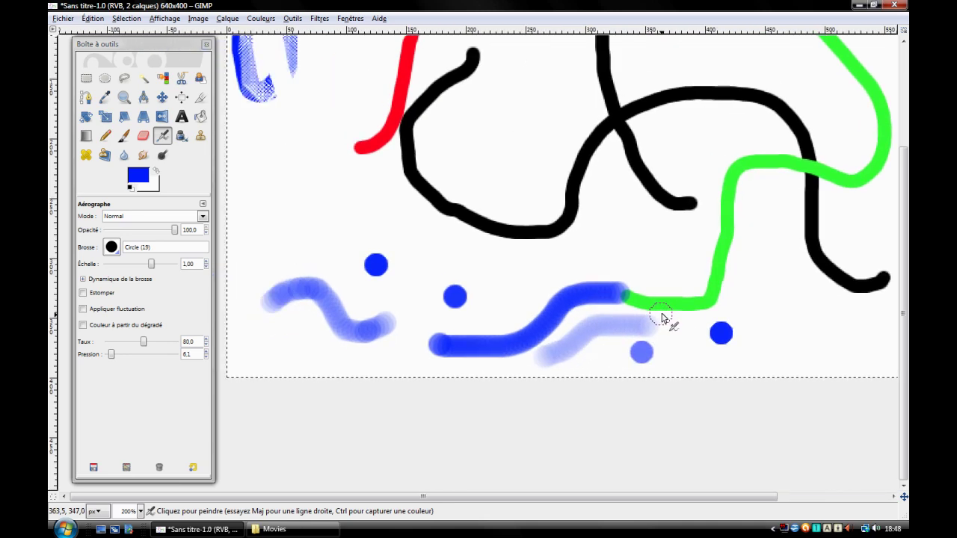
{"action": "scroll", "coordinate": [477, 267], "scroll_direction": "down", "scroll_amount": 1}
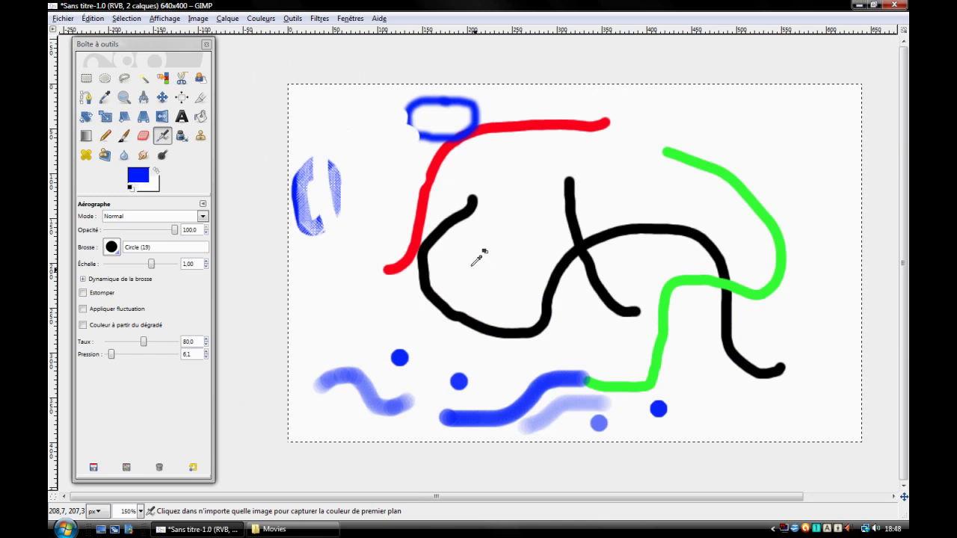
Paint thick blue calligraphy strokes at the upper left and across the drawing.
{"action": "left_click", "coordinate": [181, 135]}
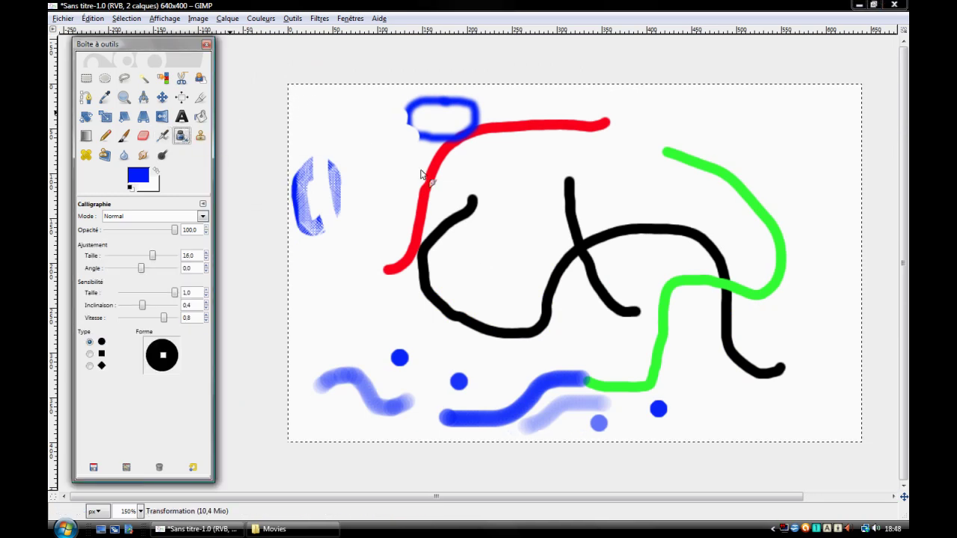
{"action": "scroll", "coordinate": [534, 214], "scroll_direction": "right", "scroll_amount": 3}
{"action": "scroll", "coordinate": [437, 208], "scroll_direction": "left", "scroll_amount": 1}
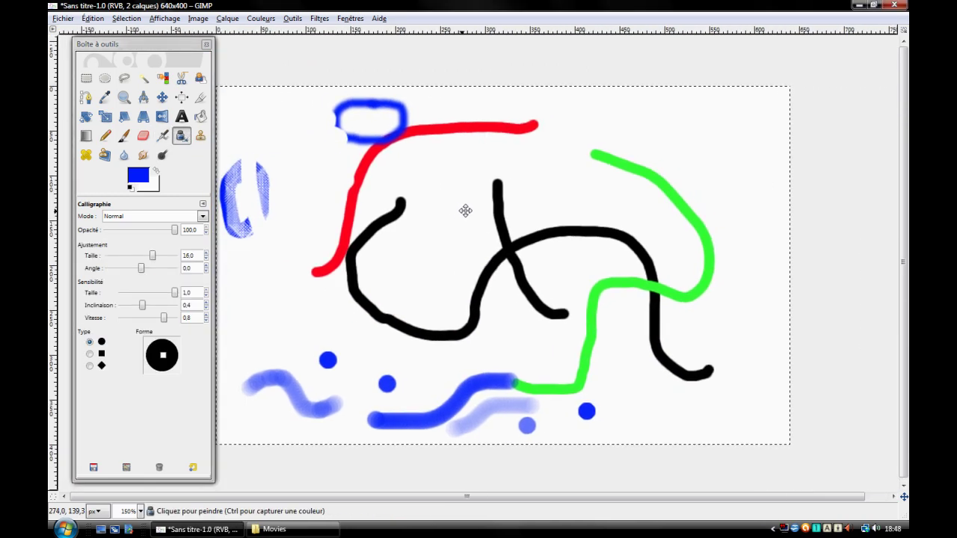
{"action": "scroll", "coordinate": [463, 207], "scroll_direction": "left", "scroll_amount": 1}
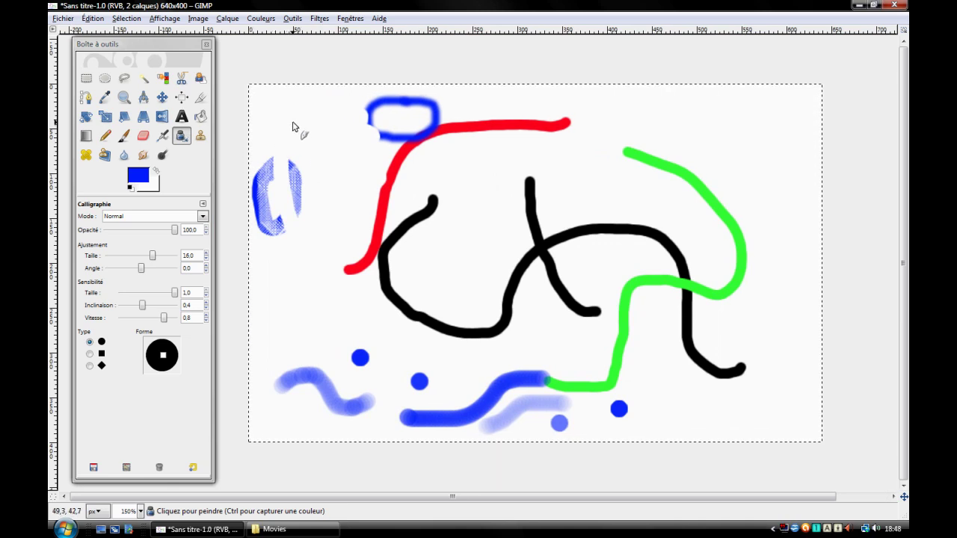
{"action": "left_click_drag", "start_coordinate": [292, 124], "coordinate": [335, 160]}
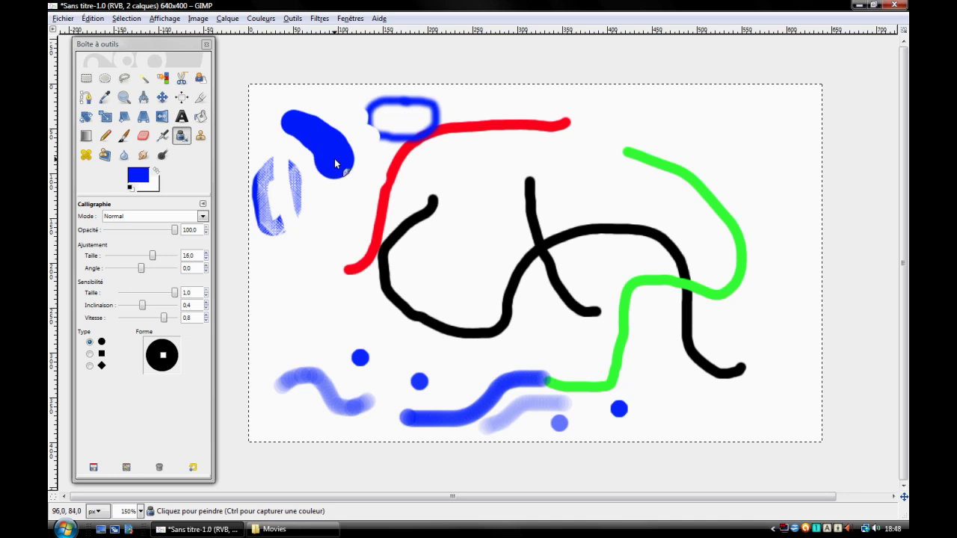
{"action": "mouse_move", "coordinate": [335, 170]}
{"action": "left_mouse_down"}
{"action": "mouse_move", "coordinate": [322, 198]}
{"action": "mouse_move", "coordinate": [366, 349]}
{"action": "mouse_move", "coordinate": [520, 196]}
{"action": "mouse_move", "coordinate": [541, 329]}
{"action": "mouse_move", "coordinate": [449, 303]}
{"action": "left_mouse_up"}
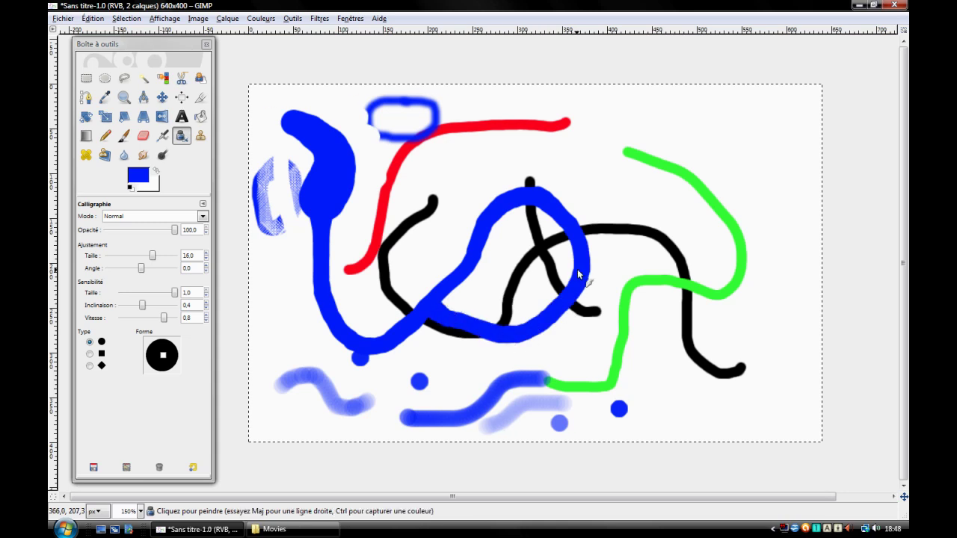
{"action": "scroll", "coordinate": [578, 271], "scroll_direction": "down", "scroll_amount": 1, "text": "ctrl"}
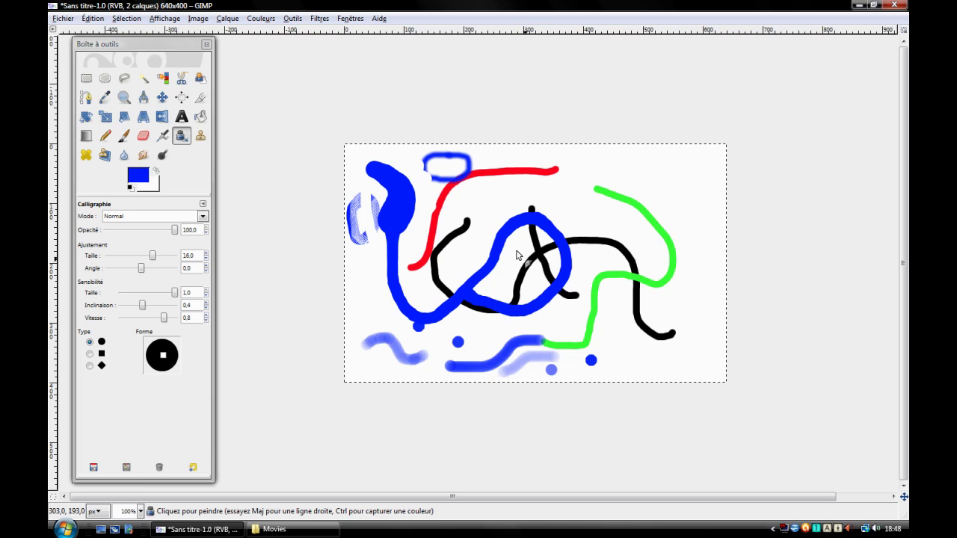
{"action": "scroll", "coordinate": [519, 251], "scroll_direction": "down", "scroll_amount": 1}
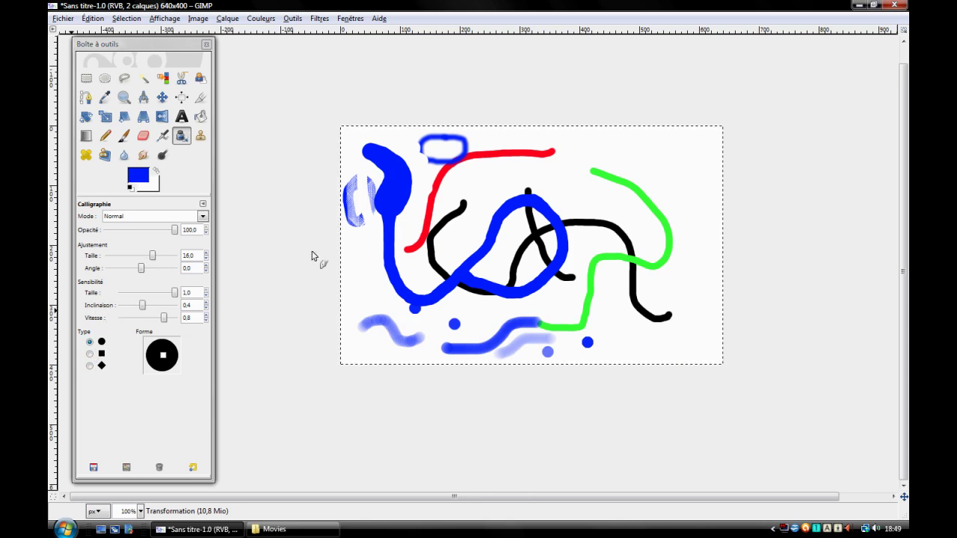
{"action": "mouse_move", "coordinate": [595, 150]}
{"action": "left_mouse_down"}
{"action": "mouse_move", "coordinate": [497, 181]}
{"action": "mouse_move", "coordinate": [484, 200]}
{"action": "left_mouse_up"}
Undo the last three blue strokes, removing the calligraphy blob and faint airbrush marks.
{"action": "key", "text": "ctrl"}
{"action": "key", "text": "ctrl+z"}
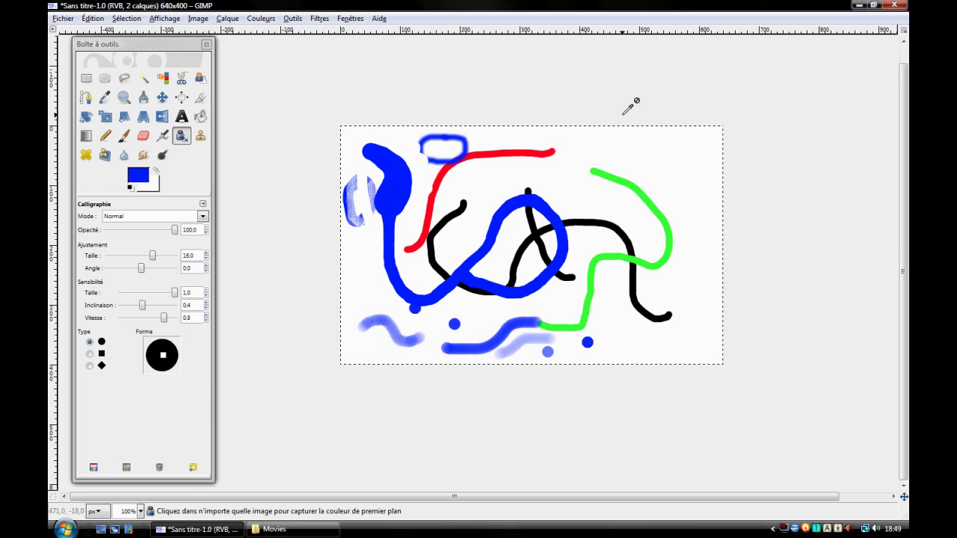
{"action": "key", "text": "ctrl+z"}
{"action": "key", "text": "ctrl+z"}
{"action": "key", "text": "ctrl+z"}
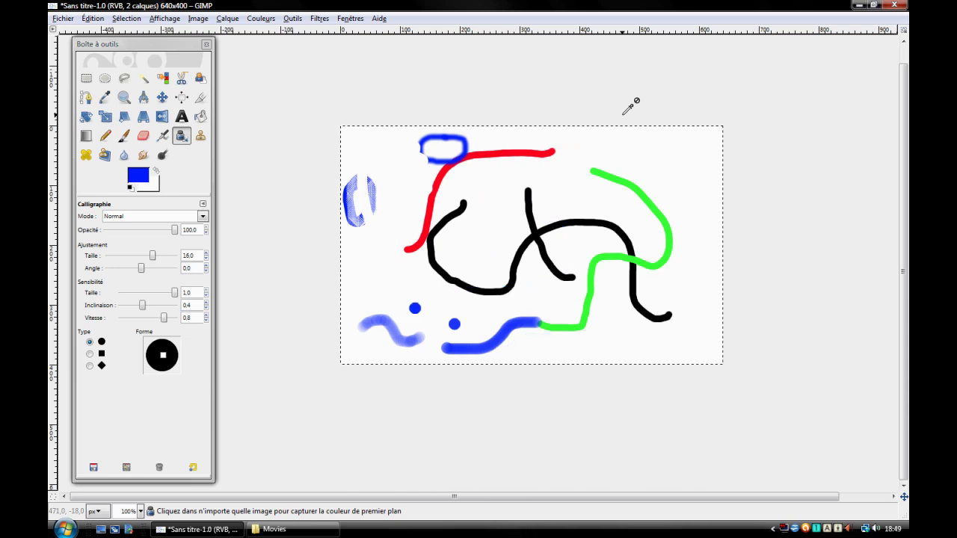
{"action": "key", "text": "ctrl+z"}
{"action": "key", "text": "ctrl+z"}
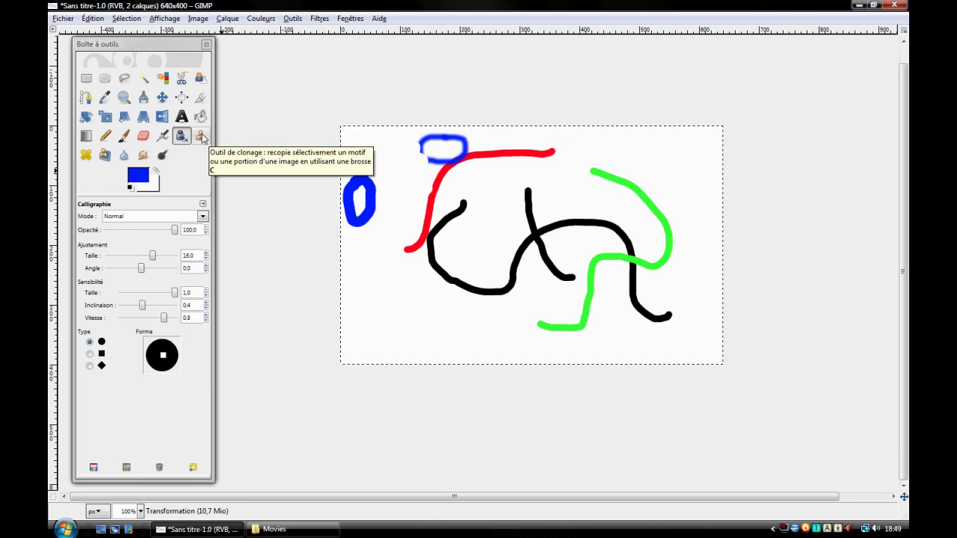
{"action": "left_click", "coordinate": [88, 157]}
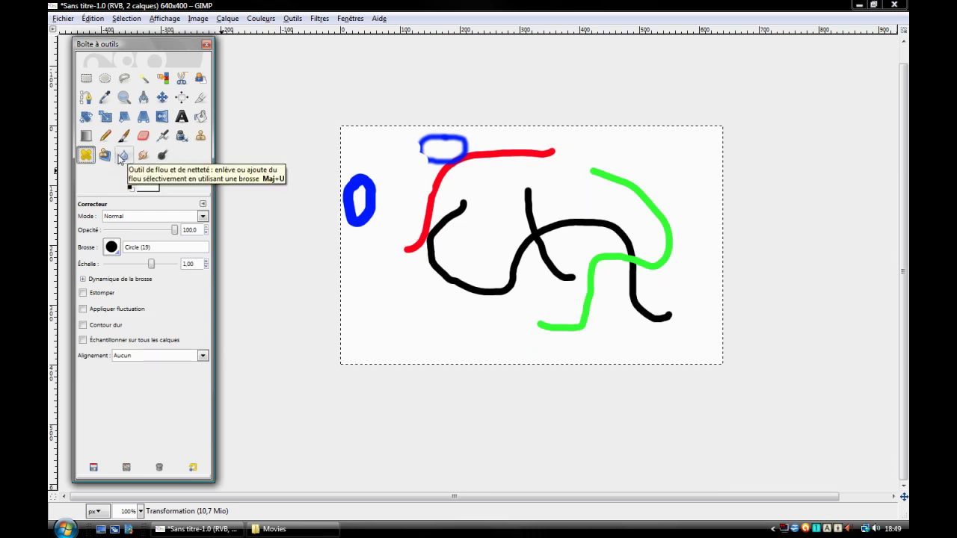
{"action": "left_click", "coordinate": [122, 156]}
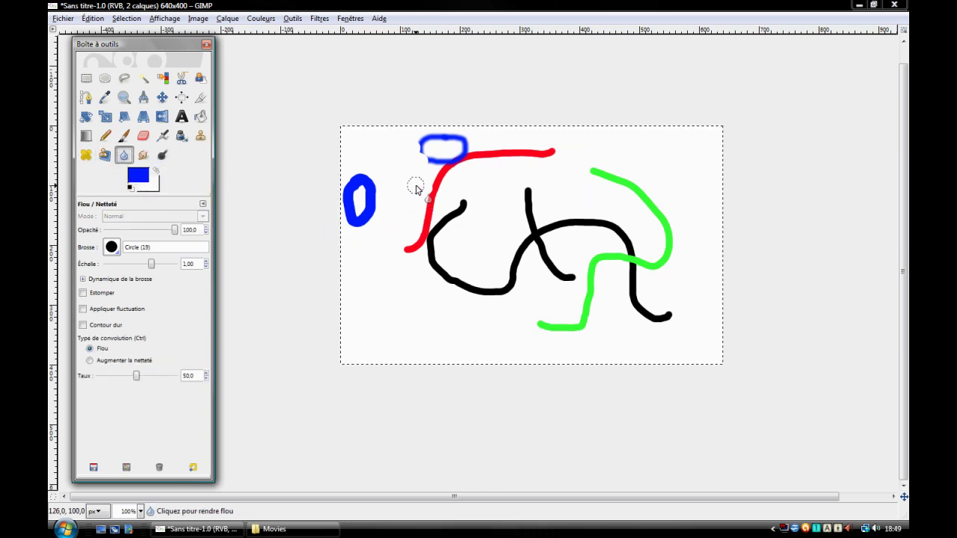
Zoom in and draw a short blue pencil stroke beside the black curve's end.
{"action": "key", "text": "3"}
{"action": "left_click_drag", "start_coordinate": [417, 191], "coordinate": [566, 181]}
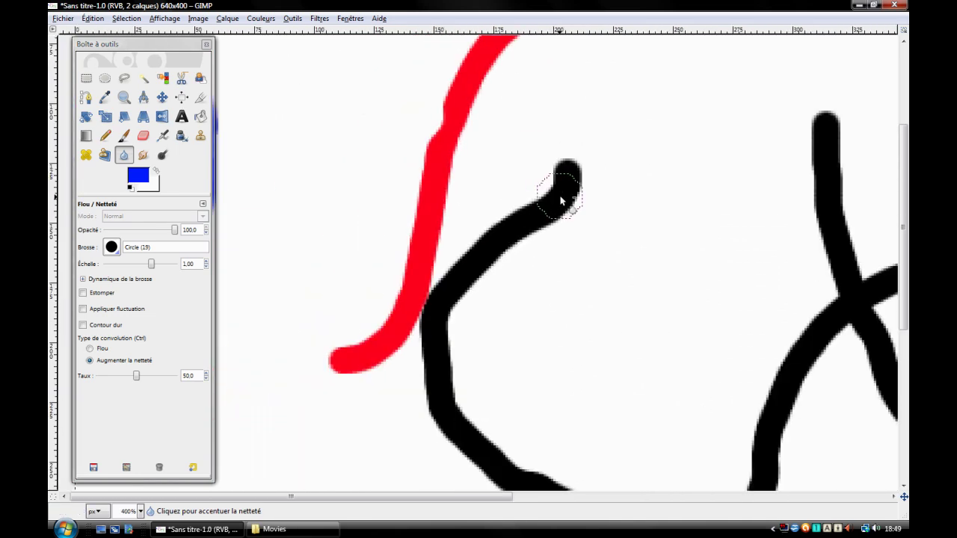
{"action": "left_click", "coordinate": [105, 135]}
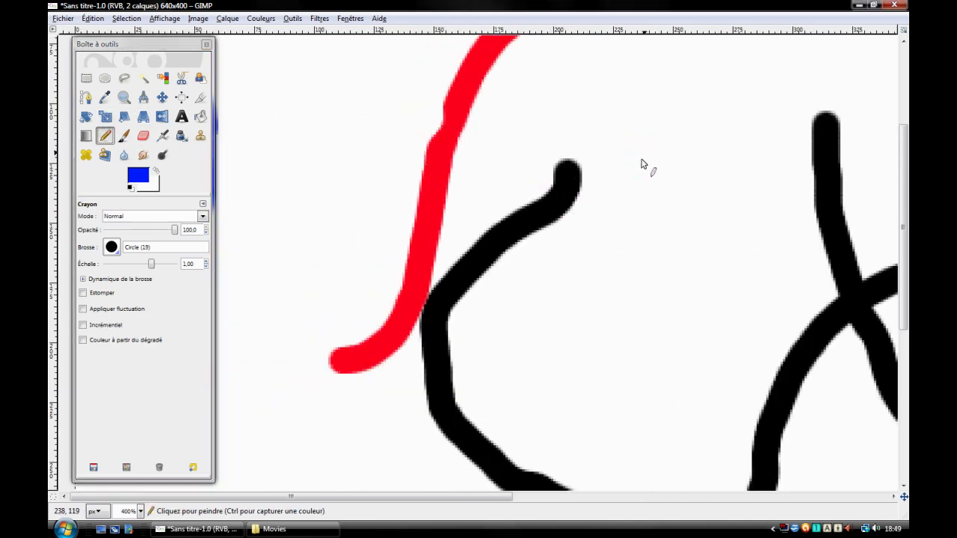
{"action": "left_click_drag", "start_coordinate": [647, 149], "coordinate": [622, 321]}
Blur the blue stroke's left edge and bottom, raising the blur rate to 89.
{"action": "left_click", "coordinate": [124, 154]}
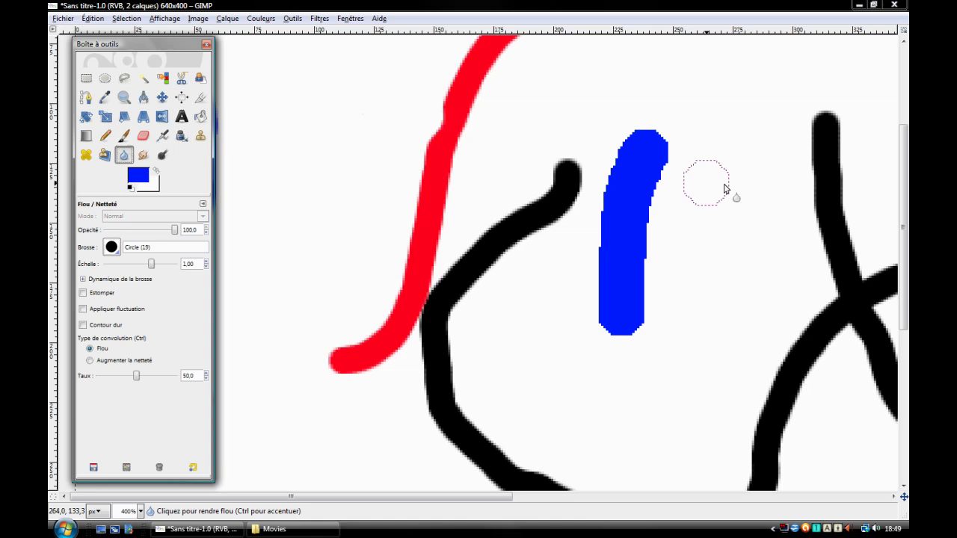
{"action": "key", "text": "space"}
{"action": "mouse_move", "coordinate": [673, 163]}
{"action": "left_mouse_down"}
{"action": "mouse_move", "coordinate": [656, 165]}
{"action": "mouse_move", "coordinate": [621, 134]}
{"action": "mouse_move", "coordinate": [601, 136]}
{"action": "mouse_move", "coordinate": [583, 164]}
{"action": "left_mouse_up"}
{"action": "mouse_move", "coordinate": [565, 236]}
{"action": "left_mouse_down"}
{"action": "mouse_move", "coordinate": [553, 316]}
{"action": "mouse_move", "coordinate": [568, 336]}
{"action": "mouse_move", "coordinate": [606, 337]}
{"action": "mouse_move", "coordinate": [632, 277]}
{"action": "mouse_move", "coordinate": [628, 269]}
{"action": "mouse_move", "coordinate": [607, 283]}
{"action": "mouse_move", "coordinate": [634, 150]}
{"action": "left_mouse_up"}
{"action": "key", "text": "ctrl"}
{"action": "key", "text": "1"}
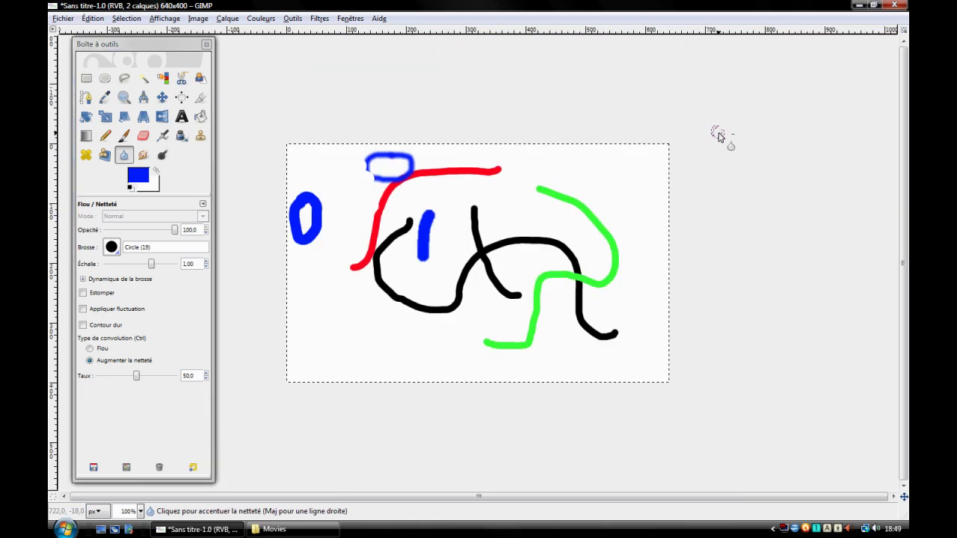
{"action": "scroll", "coordinate": [426, 232], "scroll_direction": "up", "scroll_amount": 5}
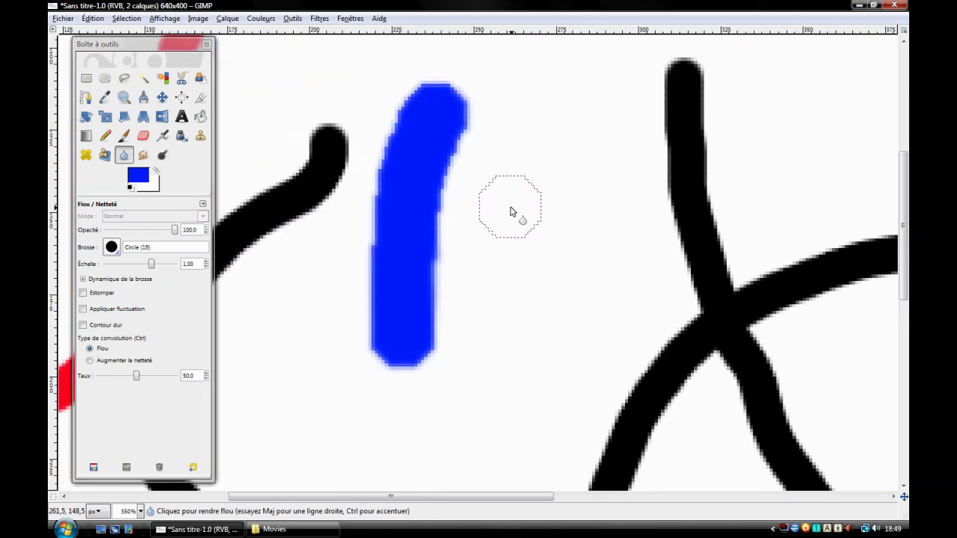
{"action": "left_click", "coordinate": [206, 373]}
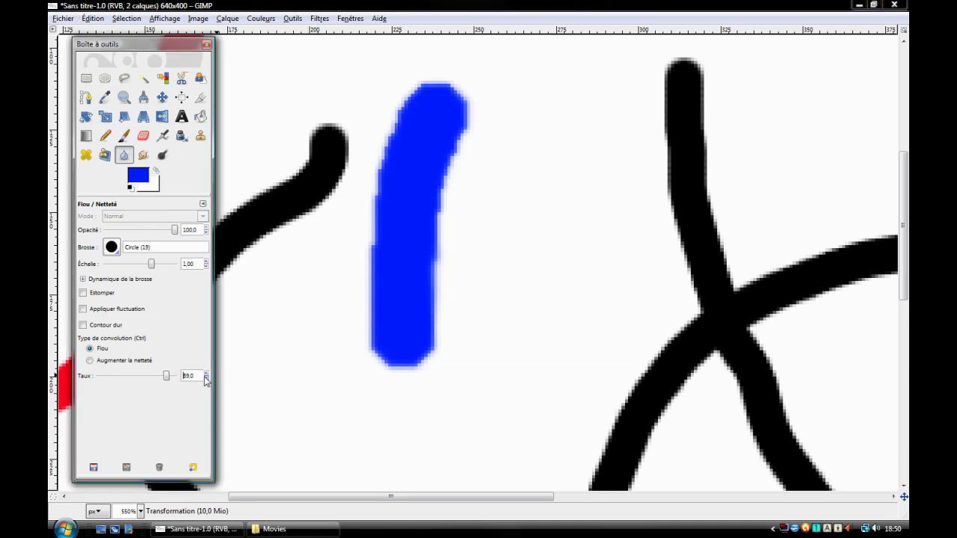
{"action": "mouse_move", "coordinate": [376, 340]}
{"action": "left_mouse_down"}
{"action": "mouse_move", "coordinate": [406, 359]}
{"action": "mouse_move", "coordinate": [351, 311]}
{"action": "left_mouse_up"}
{"action": "mouse_move", "coordinate": [432, 296]}
{"action": "left_mouse_down"}
{"action": "mouse_move", "coordinate": [363, 316]}
{"action": "mouse_move", "coordinate": [378, 266]}
{"action": "mouse_move", "coordinate": [380, 288]}
{"action": "mouse_move", "coordinate": [447, 223]}
{"action": "mouse_move", "coordinate": [342, 149]}
{"action": "mouse_move", "coordinate": [367, 158]}
{"action": "left_mouse_up"}
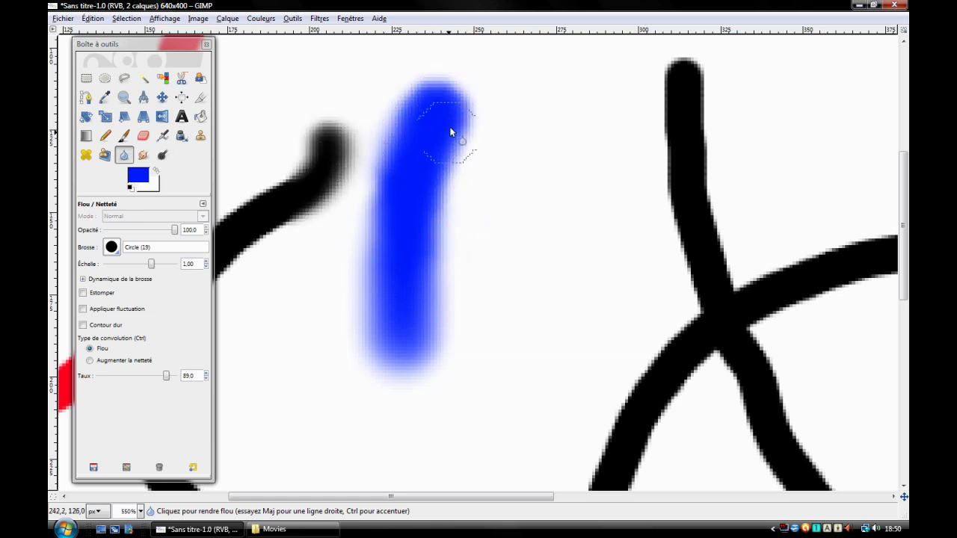
{"action": "scroll", "coordinate": [480, 260], "scroll_direction": "down", "scroll_amount": 1, "text": "ctrl"}
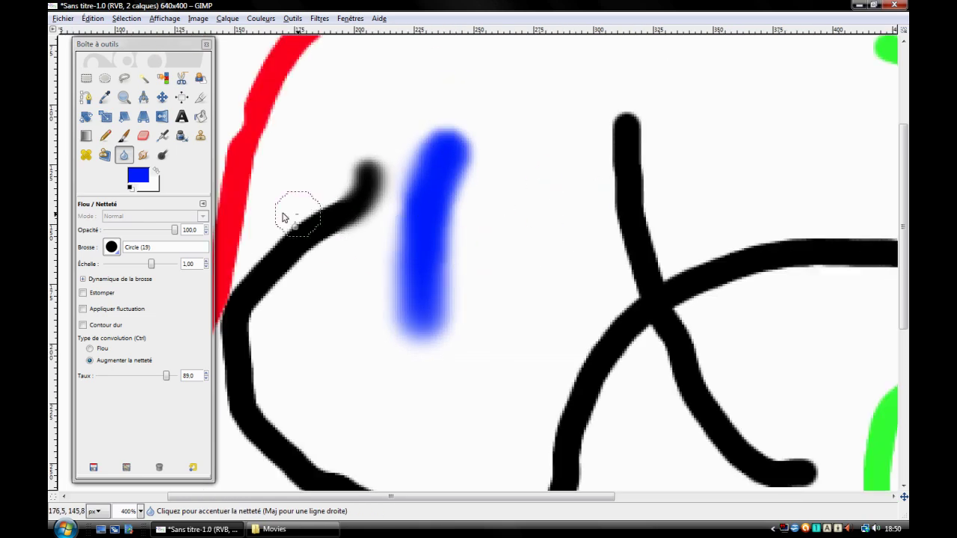
Smudge the red stroke into a trailing smear and drag the blue stroke down both ways.
{"action": "left_click", "coordinate": [143, 155]}
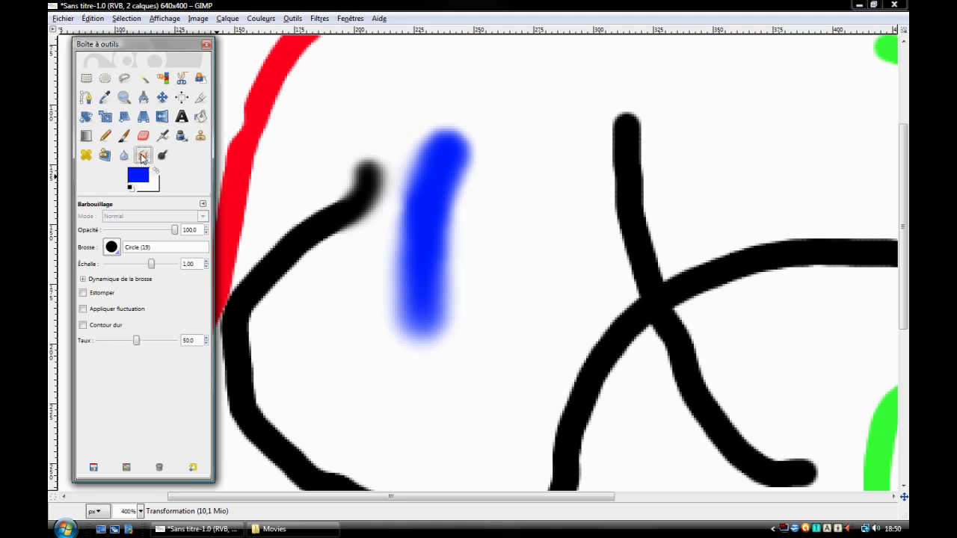
{"action": "left_click_drag", "start_coordinate": [280, 165], "coordinate": [436, 200]}
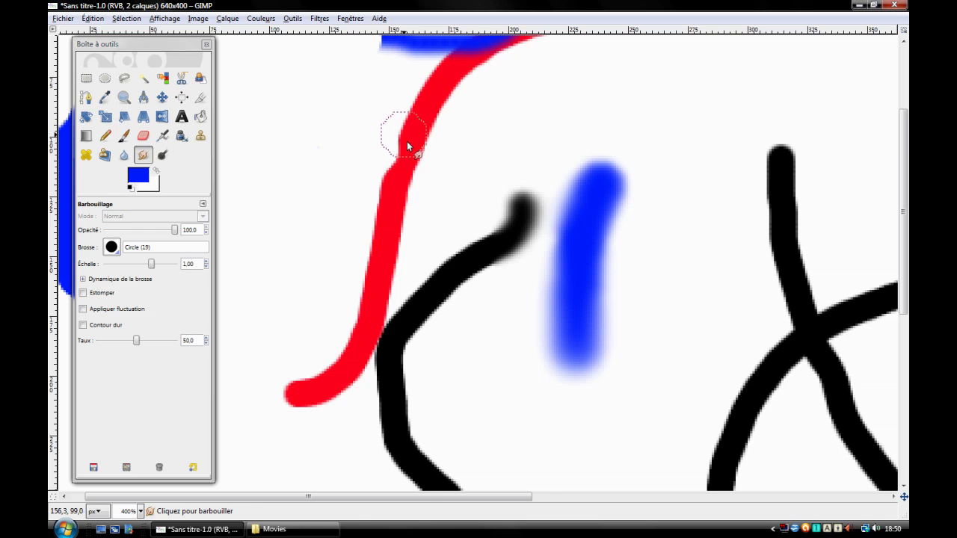
{"action": "scroll", "coordinate": [408, 149], "scroll_direction": "down", "scroll_amount": 1, "text": "ctrl"}
{"action": "left_click_drag", "start_coordinate": [408, 150], "coordinate": [342, 329]}
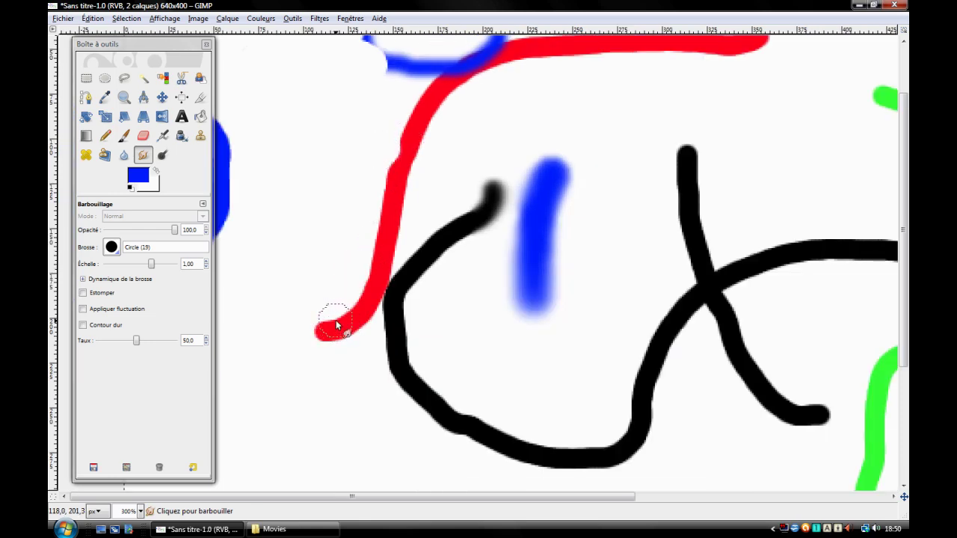
{"action": "left_click_drag", "start_coordinate": [336, 324], "coordinate": [340, 493]}
{"action": "mouse_move", "coordinate": [333, 376]}
{"action": "left_mouse_down"}
{"action": "mouse_move", "coordinate": [392, 282]}
{"action": "mouse_move", "coordinate": [247, 277]}
{"action": "left_mouse_up"}
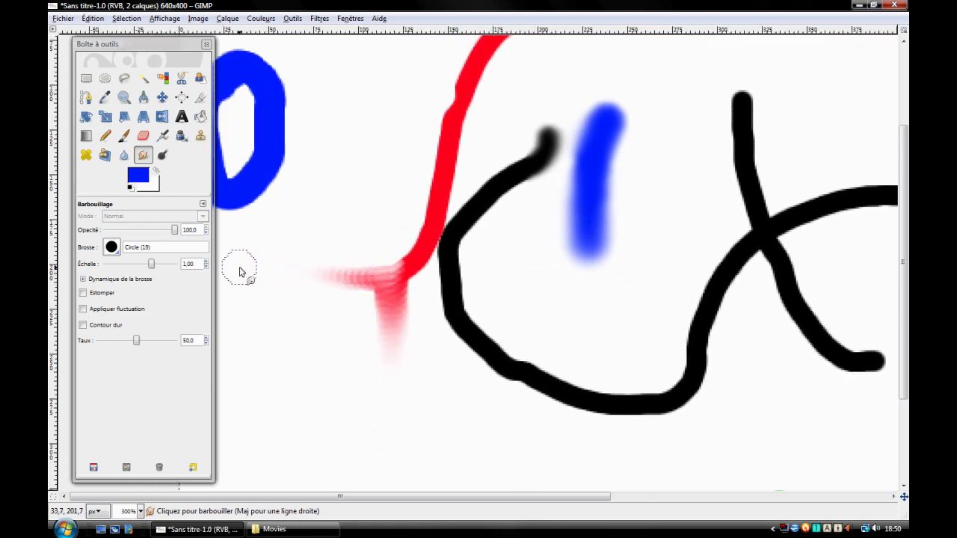
{"action": "left_click_drag", "start_coordinate": [575, 176], "coordinate": [706, 325]}
{"action": "left_click_drag", "start_coordinate": [611, 216], "coordinate": [561, 318]}
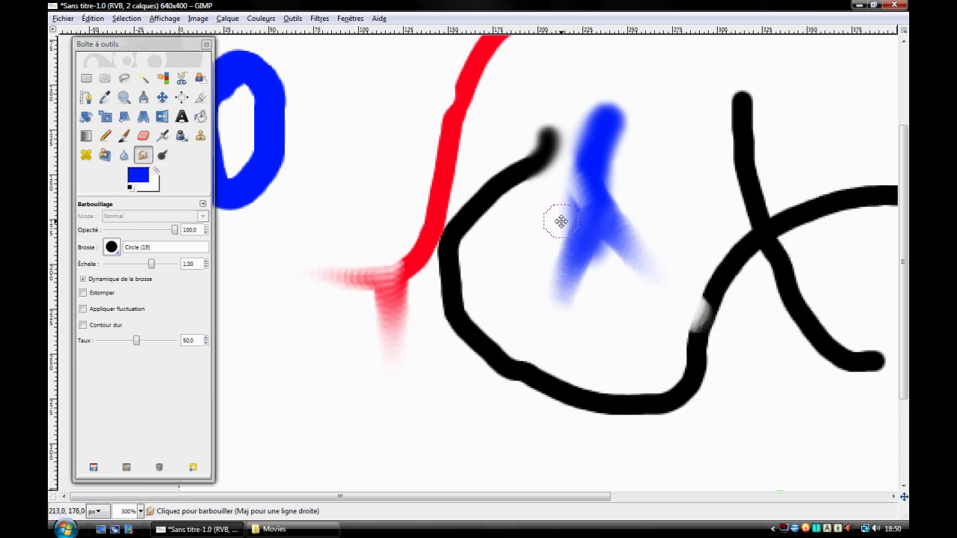
Smear the black curve into grey streaks and a curved grey loop.
{"action": "scroll", "coordinate": [568, 217], "scroll_direction": "up", "scroll_amount": 1, "text": "ctrl"}
{"action": "scroll", "coordinate": [576, 207], "scroll_direction": "up", "scroll_amount": 1, "text": "ctrl"}
{"action": "mouse_move", "coordinate": [508, 193]}
{"action": "left_mouse_down"}
{"action": "mouse_move", "coordinate": [491, 202]}
{"action": "mouse_move", "coordinate": [493, 261]}
{"action": "mouse_move", "coordinate": [509, 143]}
{"action": "mouse_move", "coordinate": [508, 309]}
{"action": "mouse_move", "coordinate": [491, 352]}
{"action": "mouse_move", "coordinate": [489, 413]}
{"action": "mouse_move", "coordinate": [454, 385]}
{"action": "mouse_move", "coordinate": [471, 125]}
{"action": "left_mouse_up"}
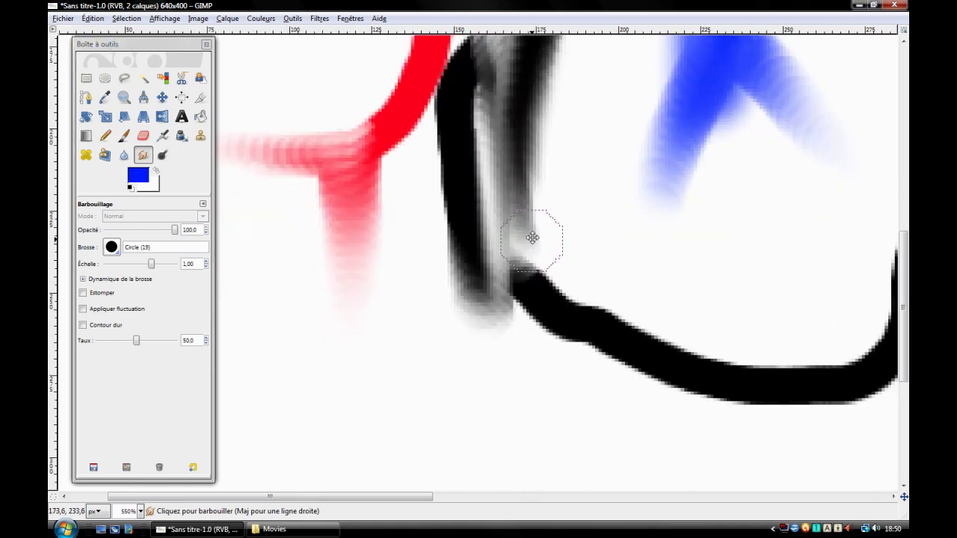
{"action": "left_click_drag", "start_coordinate": [472, 88], "coordinate": [455, 380]}
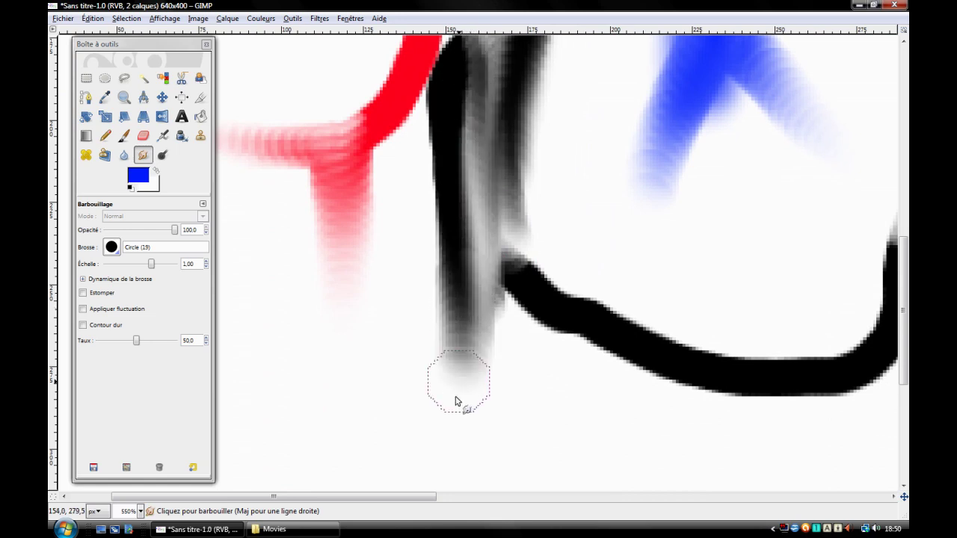
{"action": "left_click_drag", "start_coordinate": [551, 406], "coordinate": [633, 277]}
{"action": "left_click_drag", "start_coordinate": [576, 188], "coordinate": [500, 370]}
{"action": "mouse_move", "coordinate": [452, 304]}
{"action": "left_mouse_down"}
{"action": "mouse_move", "coordinate": [505, 151]}
{"action": "mouse_move", "coordinate": [513, 367]}
{"action": "mouse_move", "coordinate": [683, 366]}
{"action": "mouse_move", "coordinate": [769, 273]}
{"action": "mouse_move", "coordinate": [817, 321]}
{"action": "mouse_move", "coordinate": [679, 231]}
{"action": "mouse_move", "coordinate": [608, 235]}
{"action": "mouse_move", "coordinate": [689, 226]}
{"action": "left_mouse_up"}
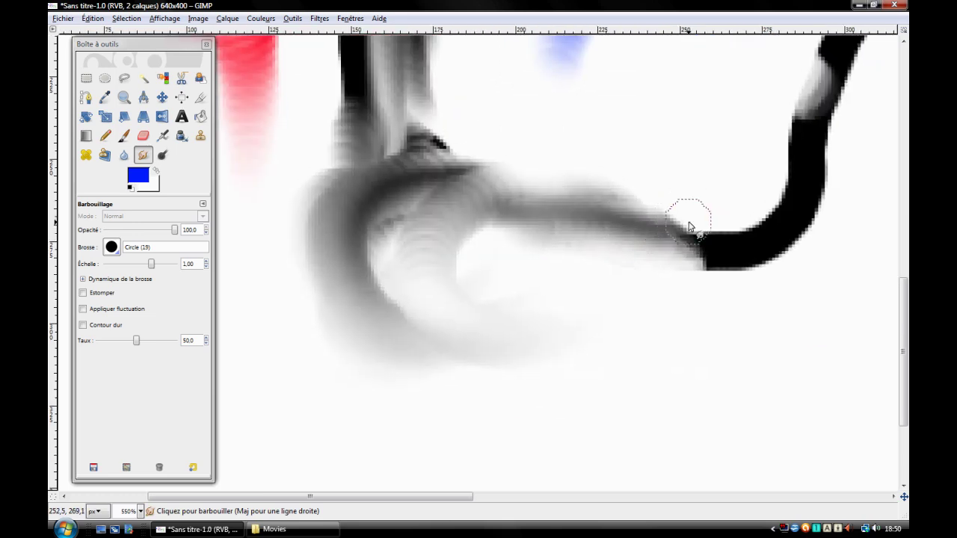
{"action": "key", "text": "minus"}
{"action": "key", "text": "minus"}
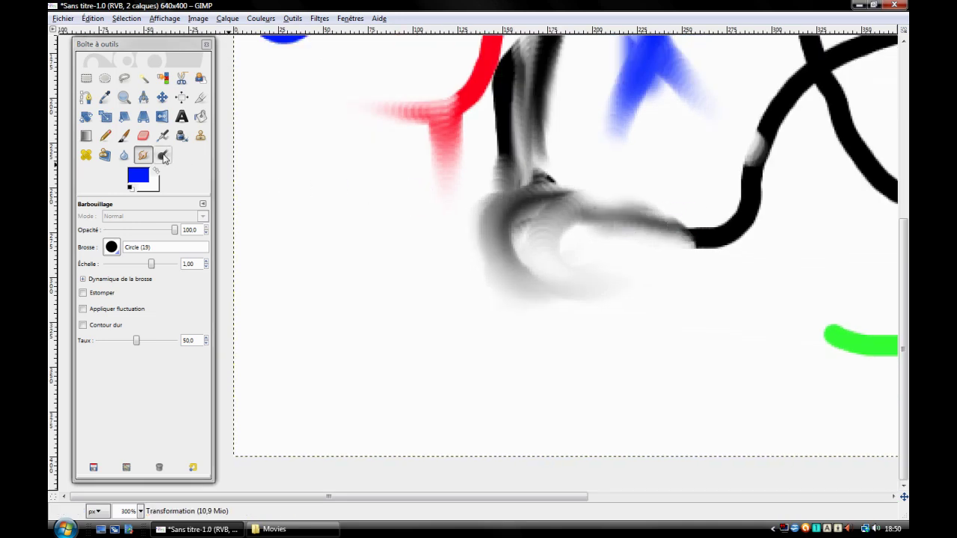
Dodge the top of the left blue loop into a bright cyan highlight.
{"action": "left_click", "coordinate": [164, 156]}
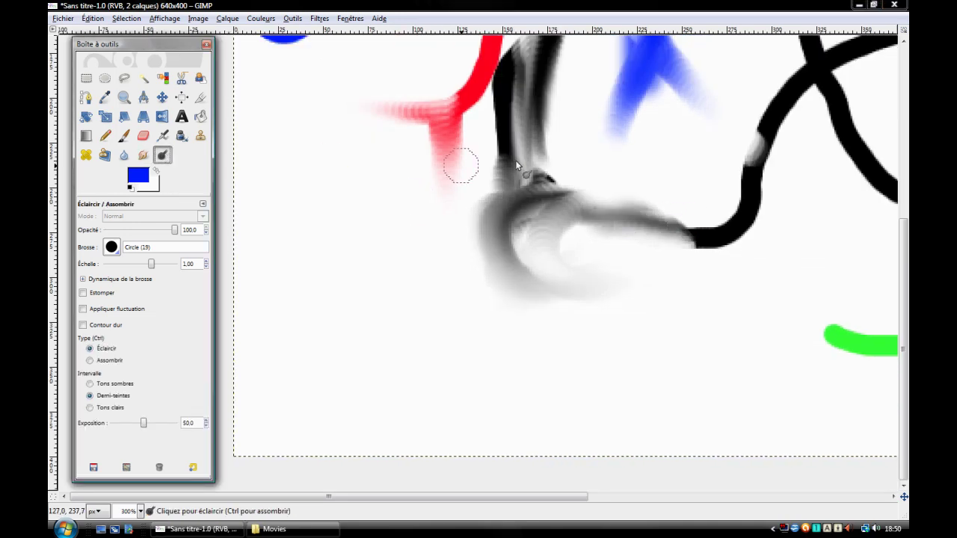
{"action": "scroll", "coordinate": [454, 118], "scroll_direction": "up", "scroll_amount": 4}
{"action": "scroll", "coordinate": [448, 243], "scroll_direction": "up", "scroll_amount": 4}
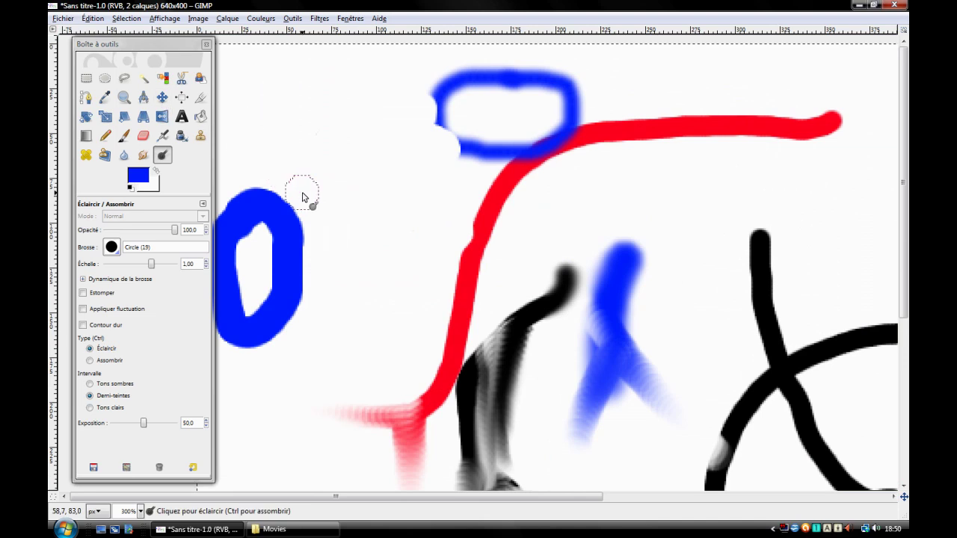
{"action": "scroll", "coordinate": [305, 196], "scroll_direction": "up", "scroll_amount": 2, "text": "ctrl"}
{"action": "scroll", "coordinate": [307, 179], "scroll_direction": "up", "scroll_amount": 2, "text": "ctrl"}
{"action": "scroll", "coordinate": [307, 178], "scroll_direction": "up", "scroll_amount": 3, "text": "ctrl"}
{"action": "left_click", "coordinate": [385, 201]}
{"action": "left_click_drag", "start_coordinate": [386, 202], "coordinate": [423, 296]}
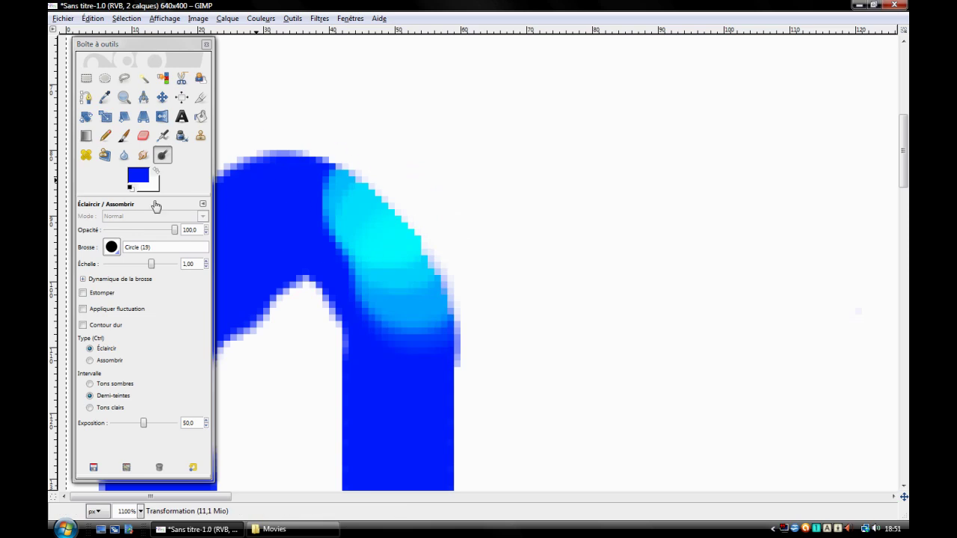
Switch to Burn (Assombrir) mode to darken part of the loop, then lighten its top again.
{"action": "key", "text": "ctrl"}
{"action": "left_click", "coordinate": [110, 362]}
{"action": "mouse_move", "coordinate": [410, 292]}
{"action": "left_mouse_down"}
{"action": "mouse_move", "coordinate": [400, 249]}
{"action": "mouse_move", "coordinate": [352, 171]}
{"action": "mouse_move", "coordinate": [342, 191]}
{"action": "mouse_move", "coordinate": [341, 159]}
{"action": "mouse_move", "coordinate": [364, 162]}
{"action": "mouse_move", "coordinate": [364, 189]}
{"action": "mouse_move", "coordinate": [386, 189]}
{"action": "mouse_move", "coordinate": [401, 241]}
{"action": "mouse_move", "coordinate": [482, 199]}
{"action": "mouse_move", "coordinate": [576, 124]}
{"action": "left_mouse_up"}
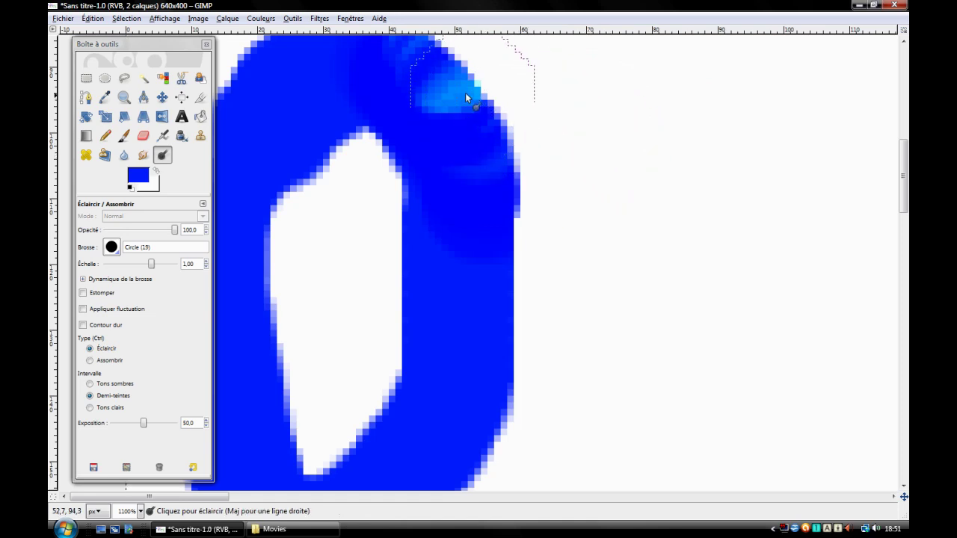
{"action": "left_click_drag", "start_coordinate": [465, 93], "coordinate": [456, 91]}
{"action": "scroll", "coordinate": [605, 124], "scroll_direction": "down", "scroll_amount": 2}
{"action": "scroll", "coordinate": [605, 134], "scroll_direction": "right", "scroll_amount": 3}
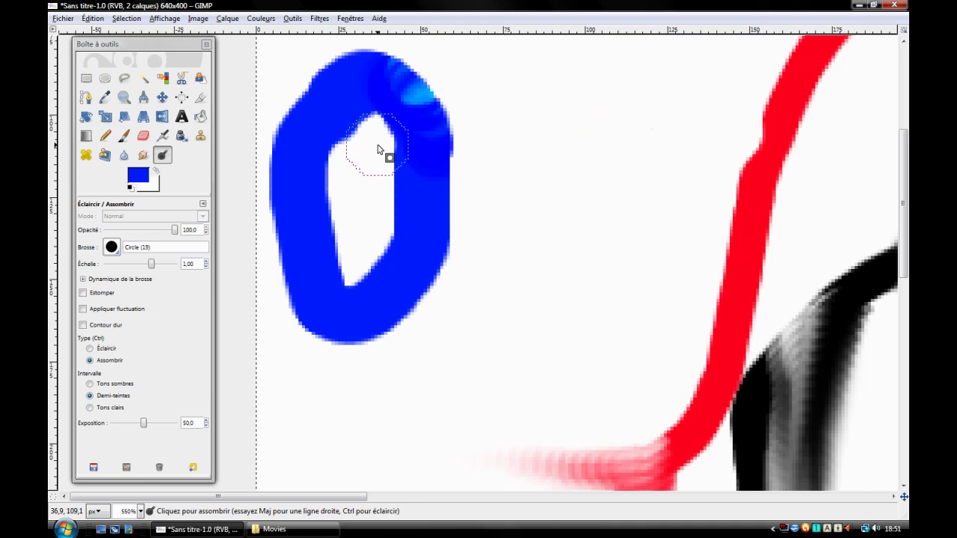
{"action": "mouse_move", "coordinate": [762, 166]}
{"action": "left_mouse_down"}
{"action": "mouse_move", "coordinate": [664, 160]}
{"action": "mouse_move", "coordinate": [555, 106]}
{"action": "left_mouse_up"}
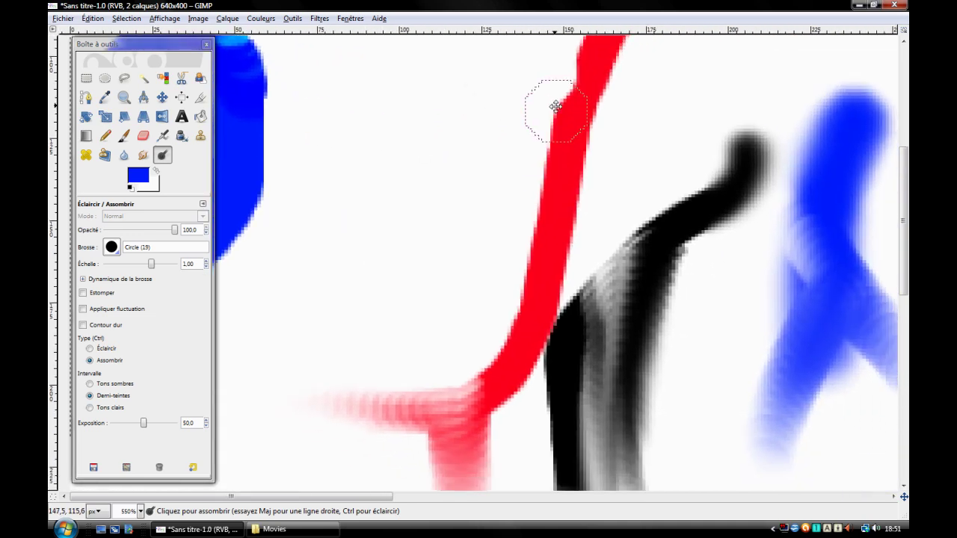
{"action": "scroll", "coordinate": [555, 106], "scroll_direction": "down", "scroll_amount": 1}
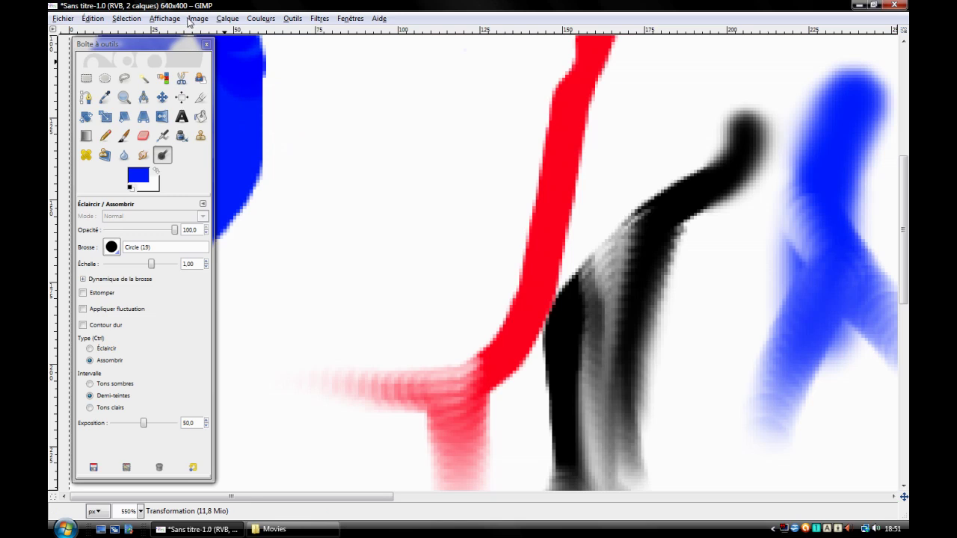
Look through the Image menu, close it, and scroll the view over the drawing.
{"action": "left_click", "coordinate": [199, 19]}
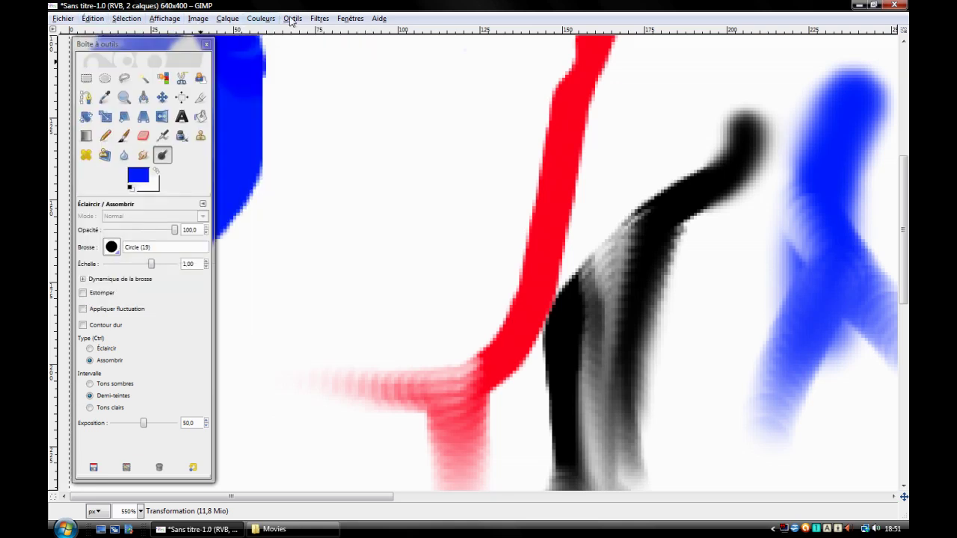
{"action": "left_click", "coordinate": [639, 222]}
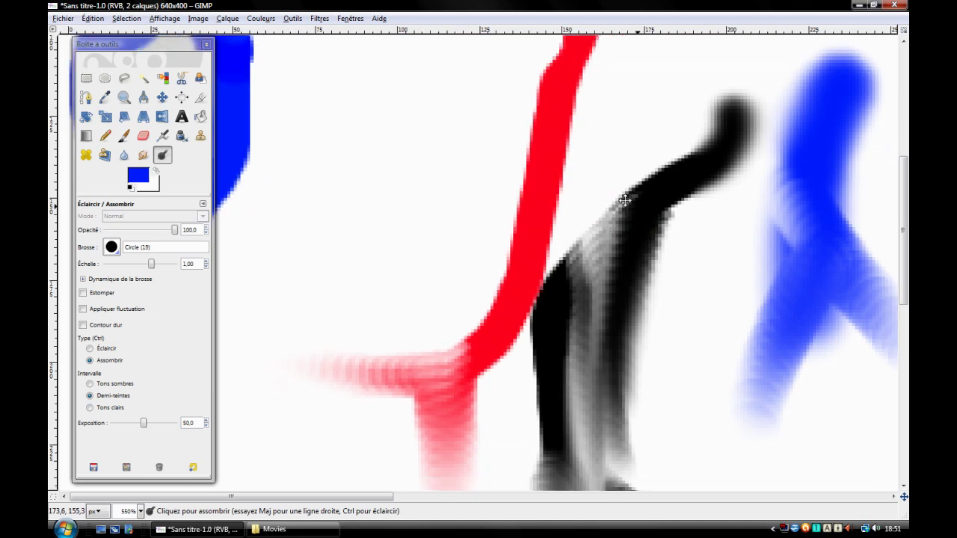
{"action": "left_click_drag", "start_coordinate": [640, 222], "coordinate": [568, 184]}
{"action": "scroll", "coordinate": [379, 176], "scroll_direction": "down", "scroll_amount": 2, "text": "ctrl"}
{"action": "scroll", "coordinate": [444, 201], "scroll_direction": "down", "scroll_amount": 2, "text": "ctrl"}
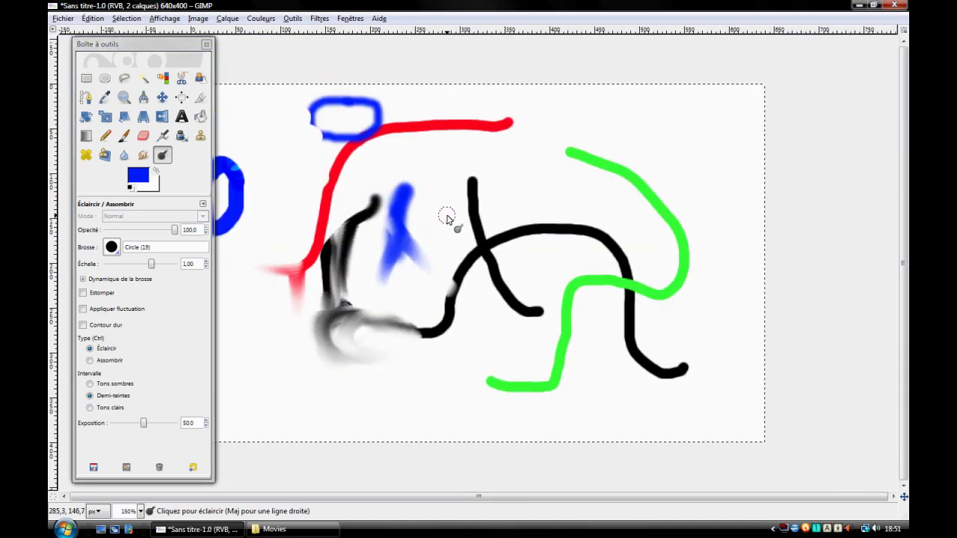
{"action": "scroll", "coordinate": [494, 214], "scroll_direction": "down", "scroll_amount": 1, "text": "ctrl"}
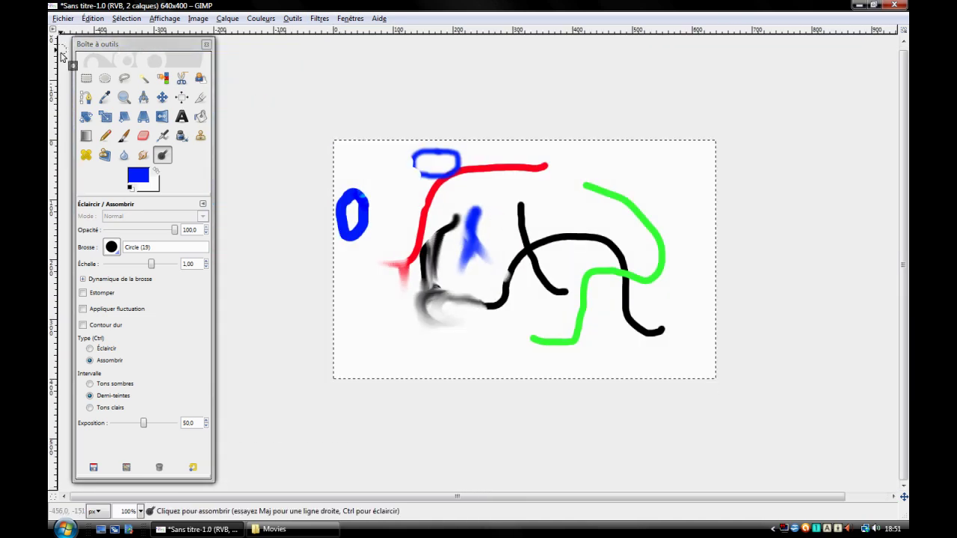
Activate Rectangle Select, reposition the toolbox and make it slightly shorter.
{"action": "left_click", "coordinate": [86, 77]}
{"action": "left_click_drag", "start_coordinate": [161, 45], "coordinate": [156, 50]}
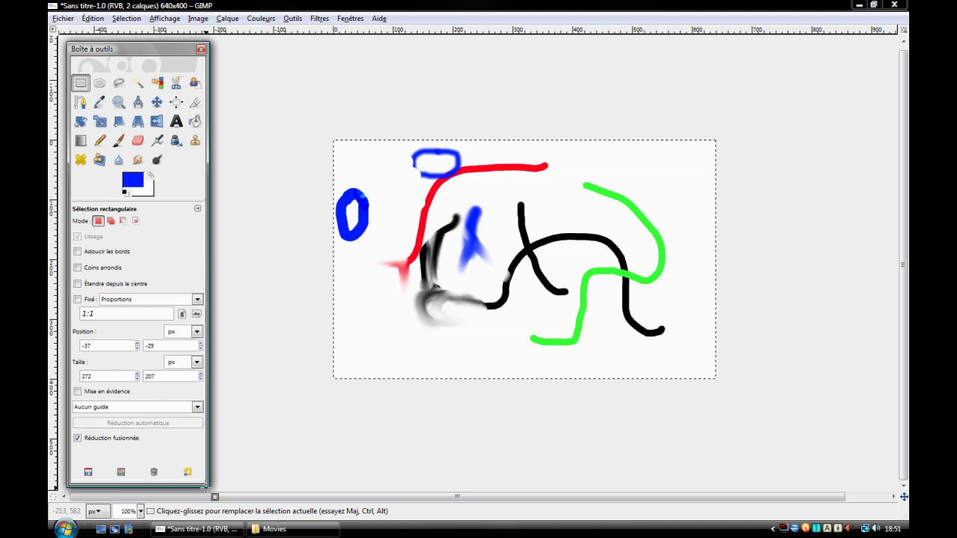
{"action": "left_click_drag", "start_coordinate": [211, 490], "coordinate": [202, 483]}
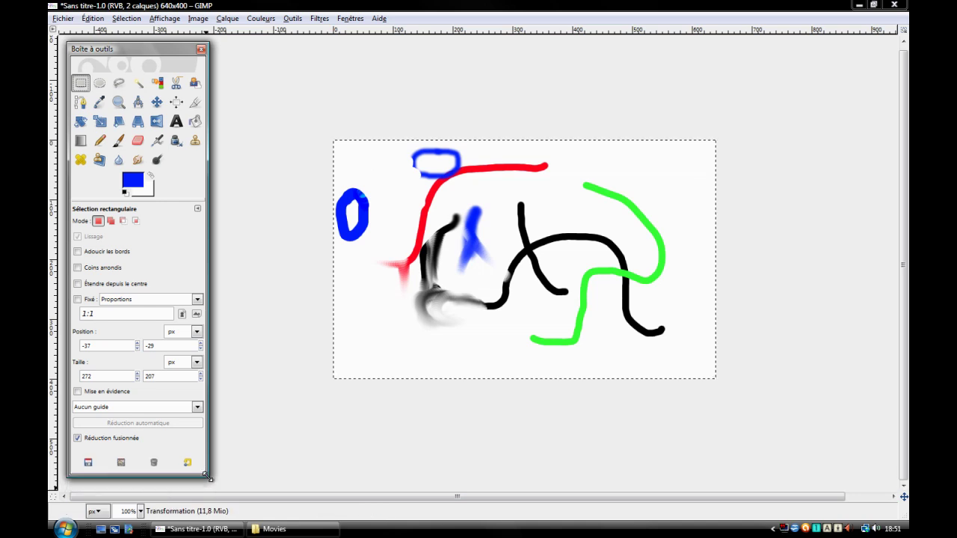
{"action": "left_click_drag", "start_coordinate": [87, 50], "coordinate": [88, 49]}
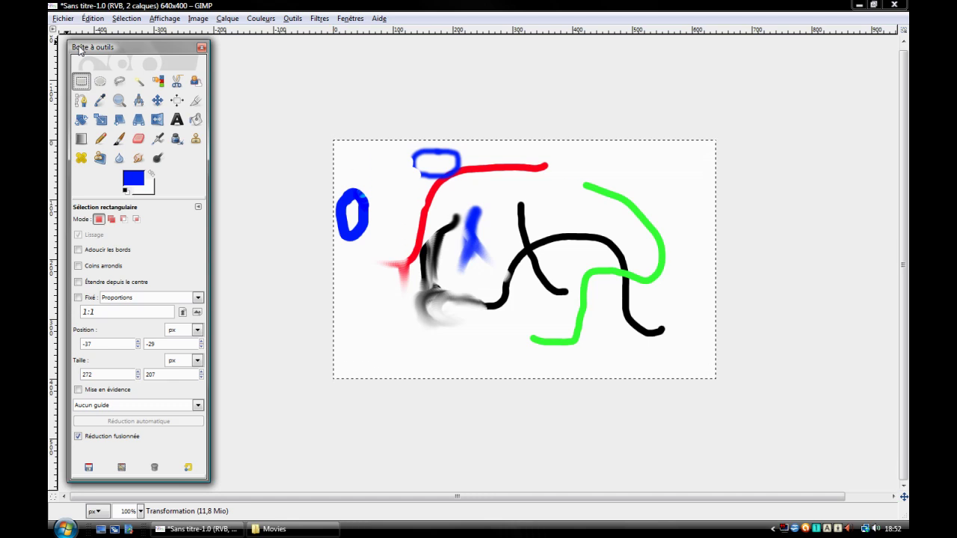
{"action": "key", "text": "3"}
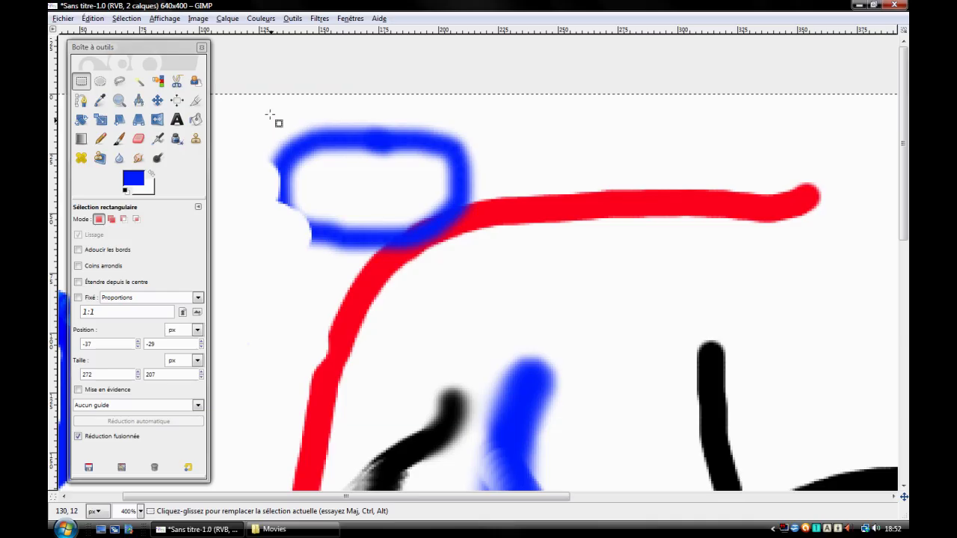
{"action": "mouse_move", "coordinate": [263, 91]}
{"action": "left_mouse_down"}
{"action": "mouse_move", "coordinate": [300, 161]}
{"action": "mouse_move", "coordinate": [523, 308]}
{"action": "mouse_move", "coordinate": [500, 284]}
{"action": "left_mouse_up"}
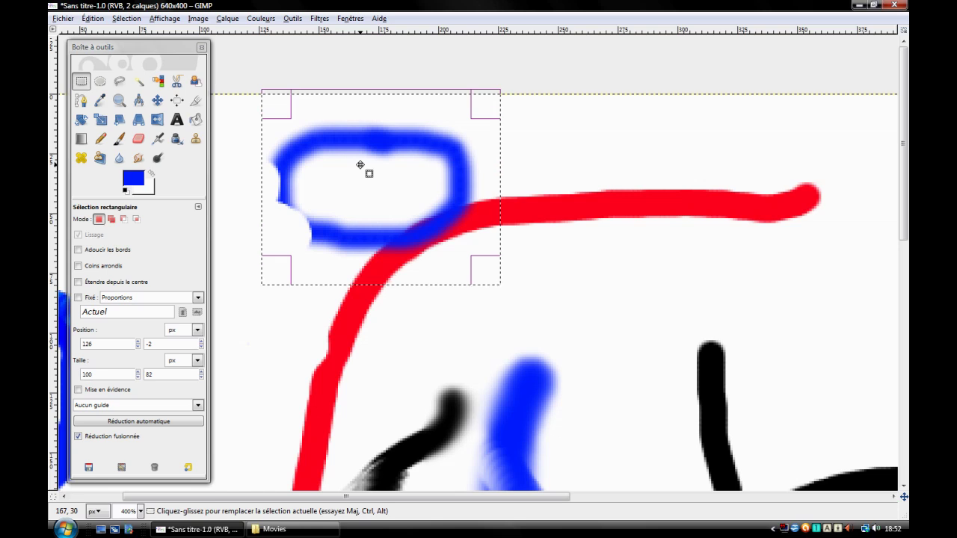
{"action": "key", "text": "ctrl+shift+a"}
{"action": "scroll", "coordinate": [384, 171], "scroll_direction": "down", "scroll_amount": 1}
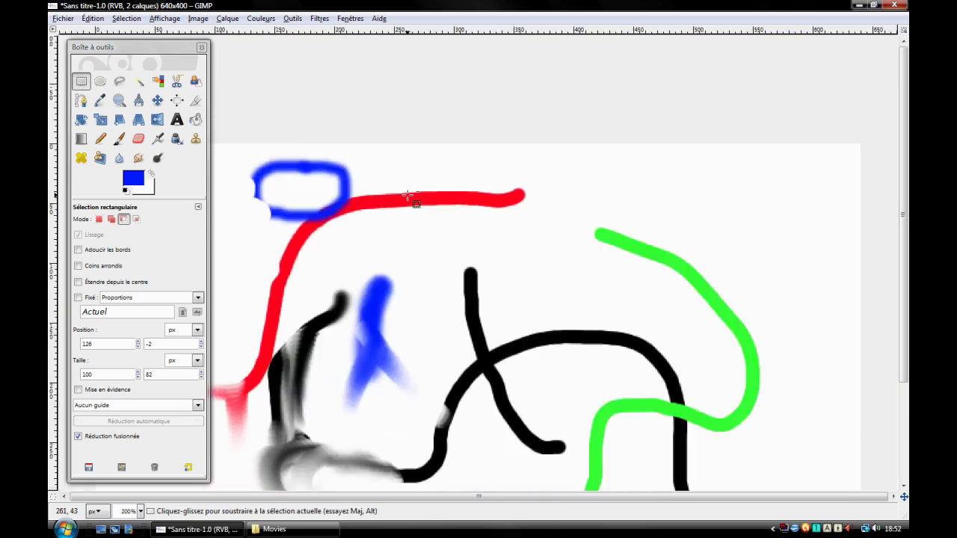
{"action": "scroll", "coordinate": [444, 173], "scroll_direction": "down", "scroll_amount": 1}
{"action": "scroll", "coordinate": [466, 187], "scroll_direction": "down", "scroll_amount": 2}
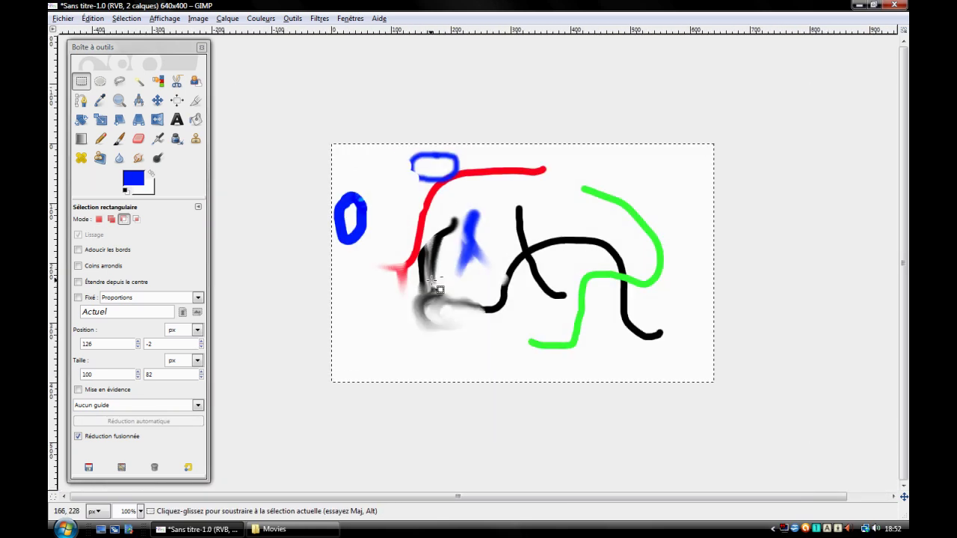
{"action": "scroll", "coordinate": [393, 327], "scroll_direction": "up", "scroll_amount": 4}
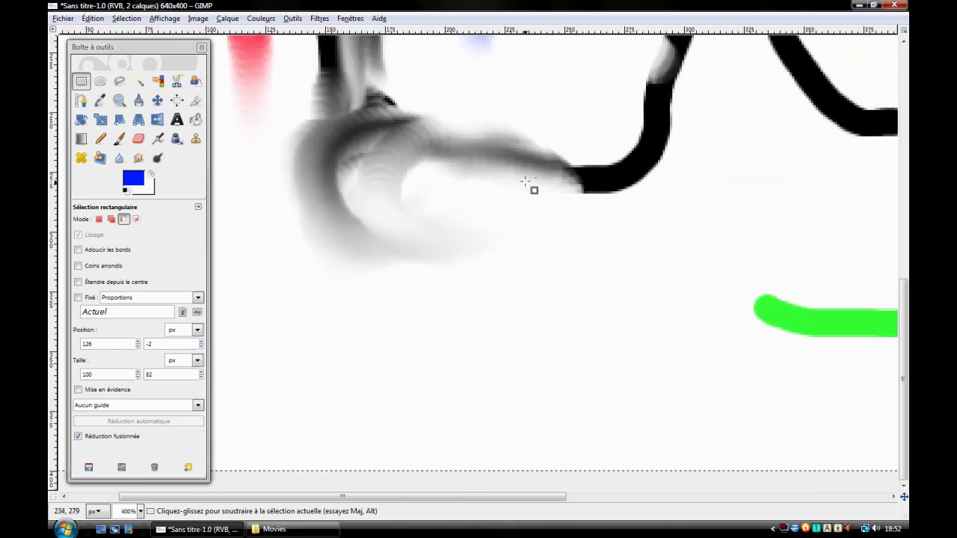
{"action": "scroll", "coordinate": [496, 344], "scroll_direction": "down", "scroll_amount": 1}
{"action": "scroll", "coordinate": [495, 344], "scroll_direction": "down", "scroll_amount": 1}
{"action": "scroll", "coordinate": [492, 340], "scroll_direction": "down", "scroll_amount": 1}
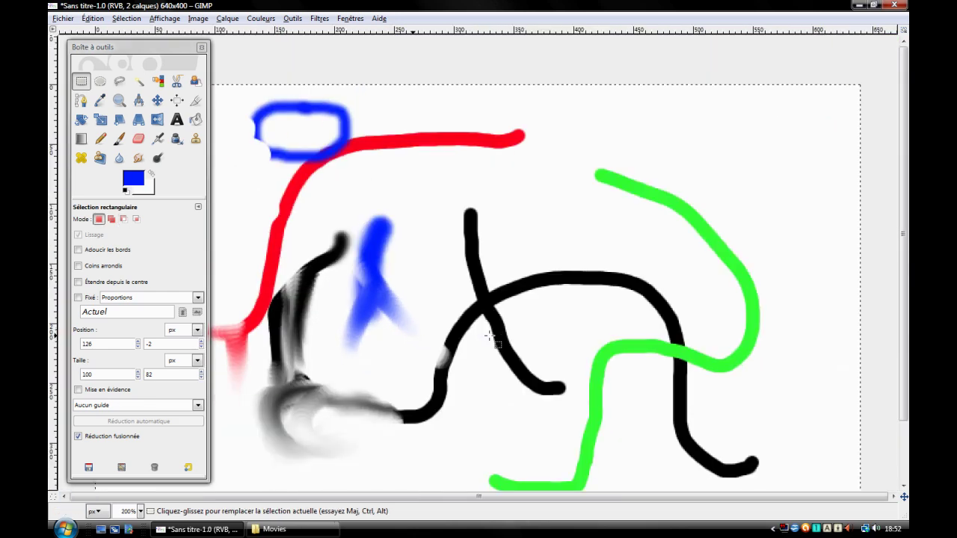
{"action": "scroll", "coordinate": [493, 340], "scroll_direction": "down", "scroll_amount": 1}
{"action": "key", "text": "ctrl"}
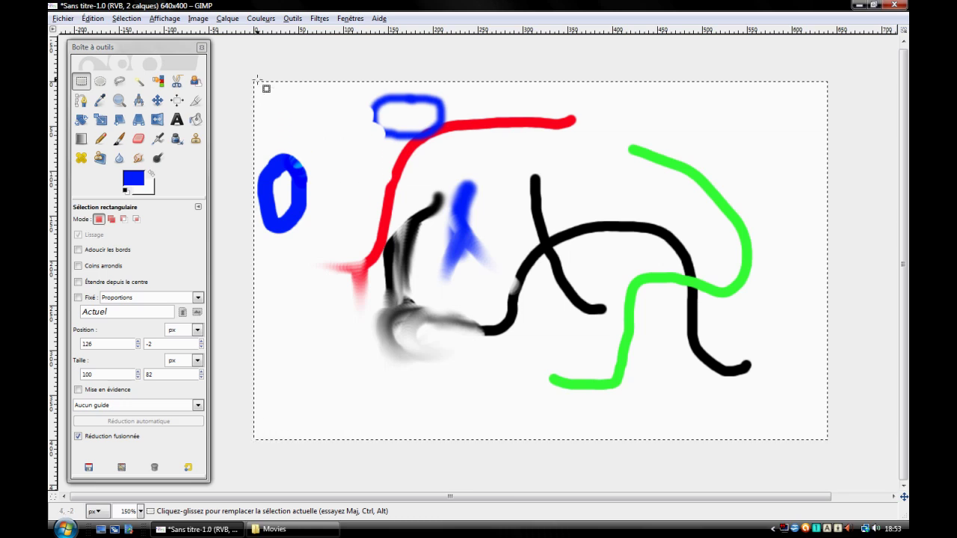
{"action": "left_click_drag", "start_coordinate": [239, 67], "coordinate": [486, 281]}
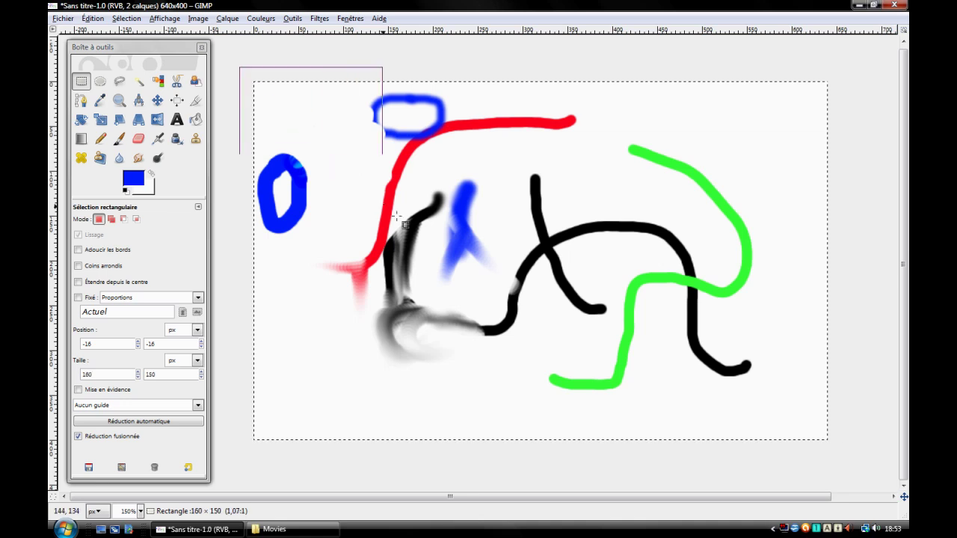
{"action": "mouse_move", "coordinate": [486, 282]}
{"action": "left_mouse_down"}
{"action": "mouse_move", "coordinate": [531, 251]}
{"action": "mouse_move", "coordinate": [302, 141]}
{"action": "mouse_move", "coordinate": [310, 120]}
{"action": "mouse_move", "coordinate": [253, 78]}
{"action": "left_mouse_up"}
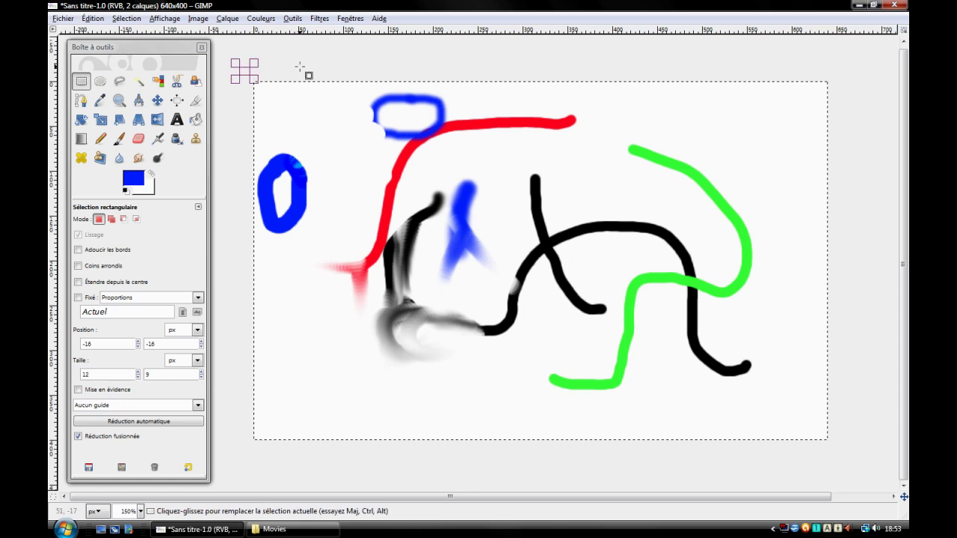